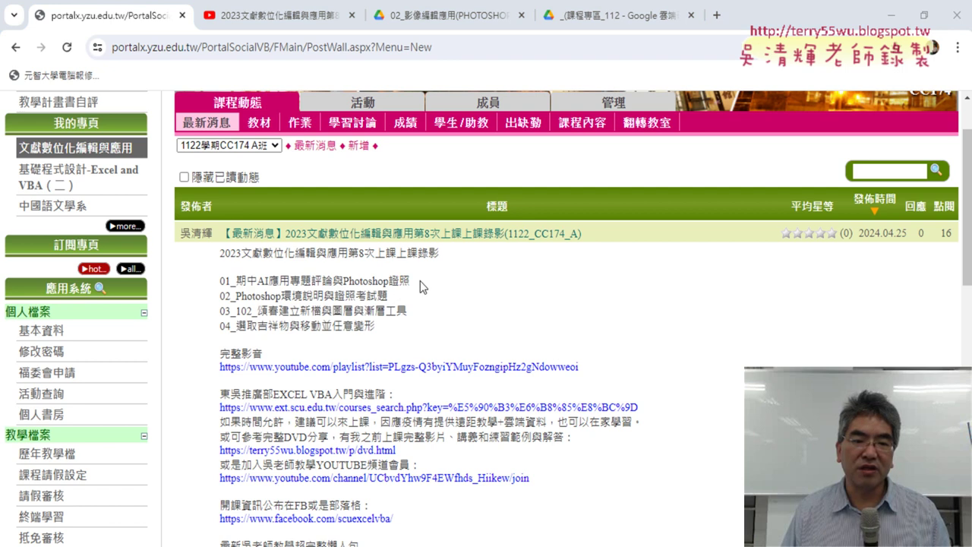
# - Highlight 'Photoshop' in the course post, then minimize Chrome to reveal the desktop
pyautogui.moveTo(343, 281); pyautogui.dragTo(389, 281)
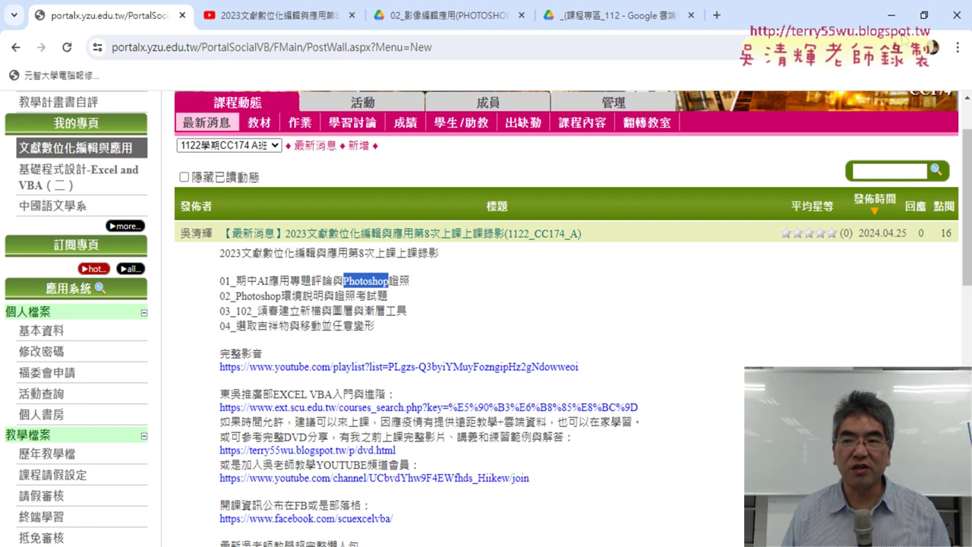
pyautogui.click(892, 15)
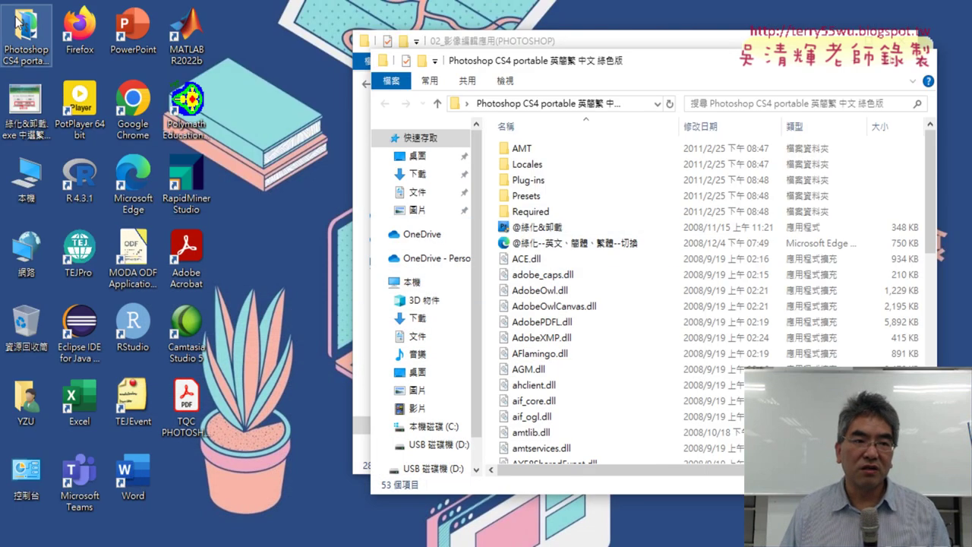
# - Launch the Photoshop CS4 application from its portable folder using the right-click 開啟 command
pyautogui.scroll(-6, 651, 303)
pyautogui.scroll(-5, 651, 303)
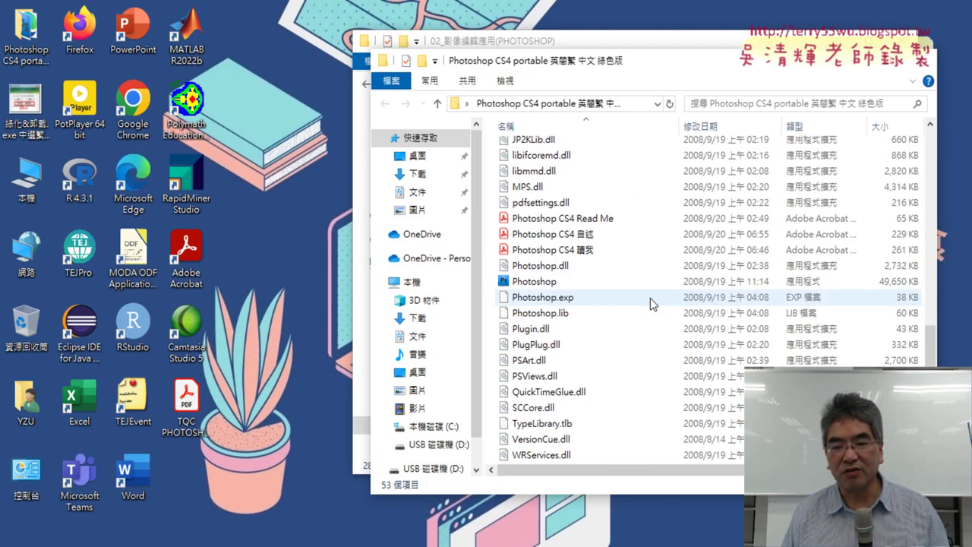
pyautogui.click(537, 283)
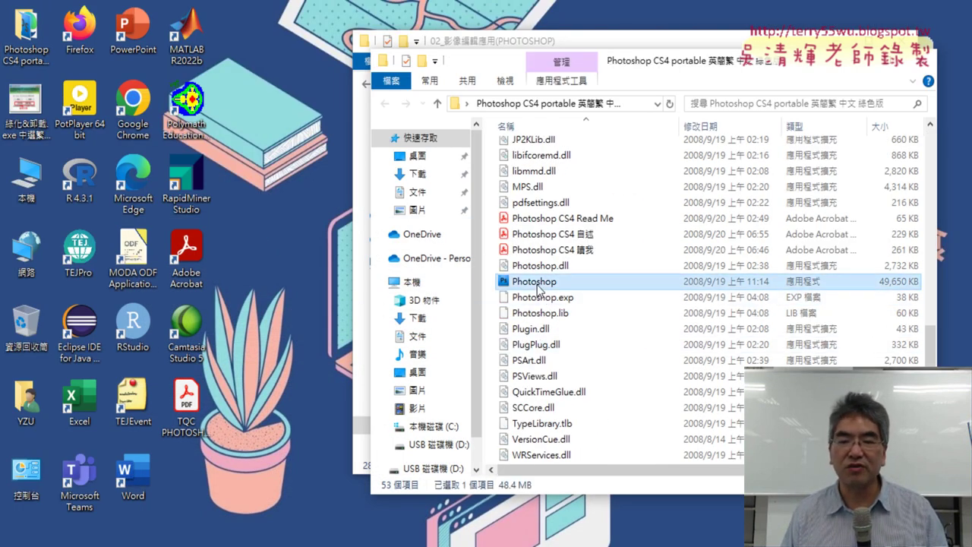
pyautogui.rightClick(536, 286)
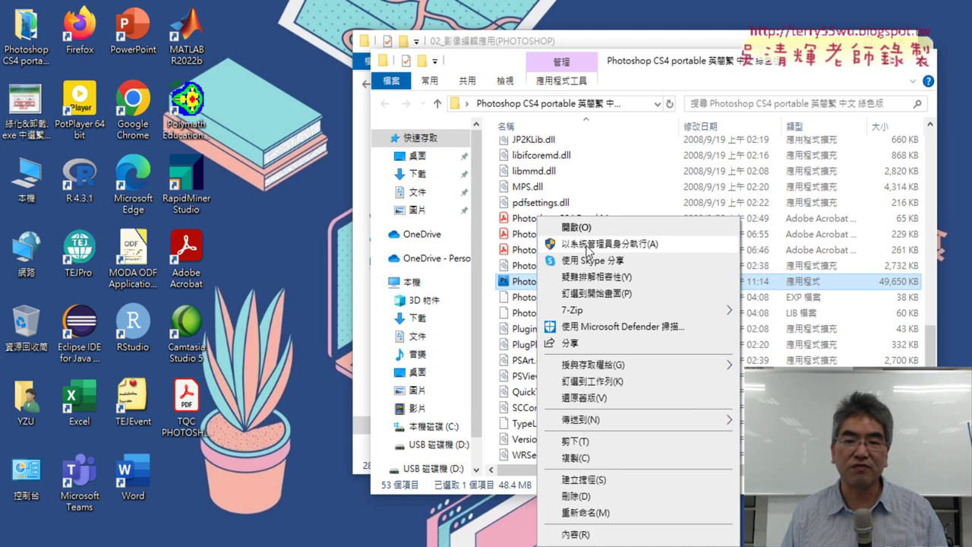
pyautogui.click(588, 244)
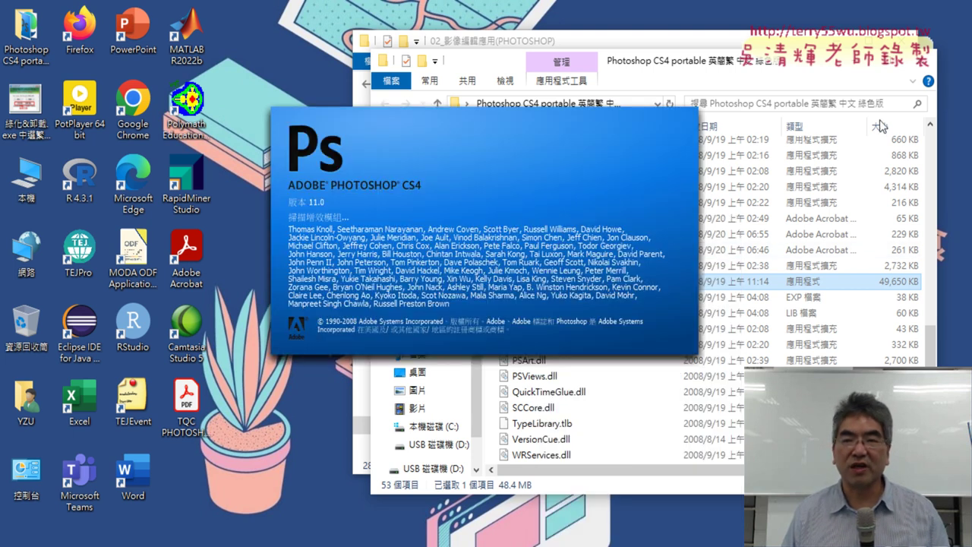
# - Close both File Explorer windows, decline graphics acceleration with 否(N), and browse the menus
pyautogui.click(920, 61)
pyautogui.click(921, 41)
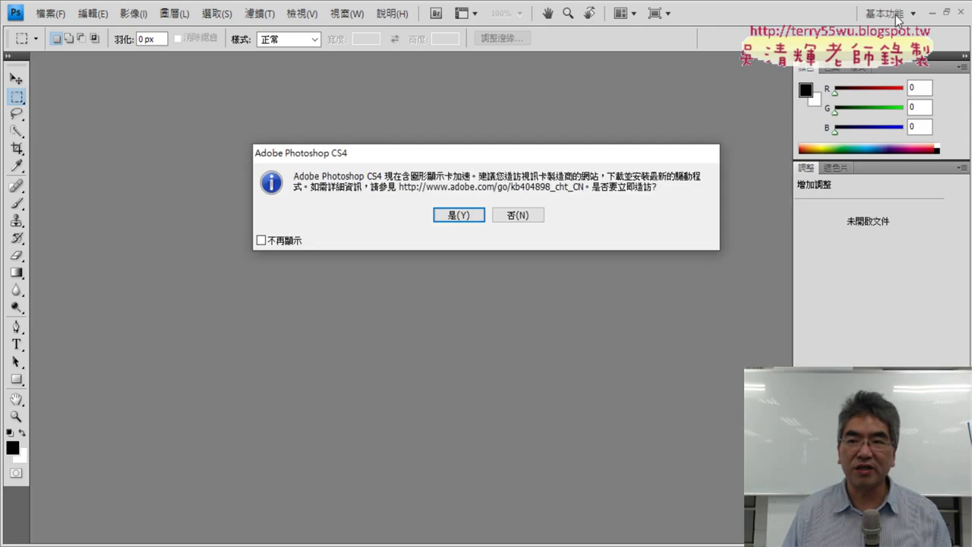
pyautogui.click(518, 215)
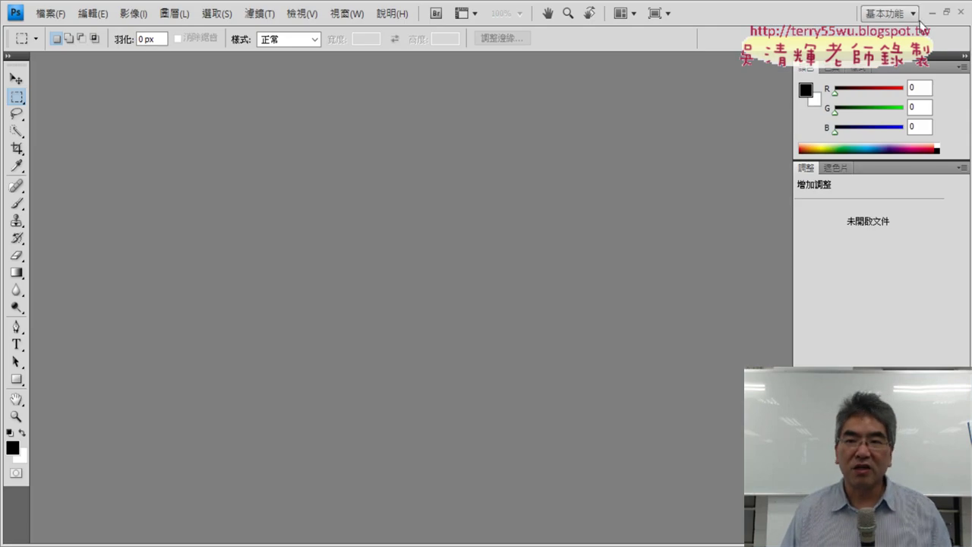
pyautogui.click(51, 13)
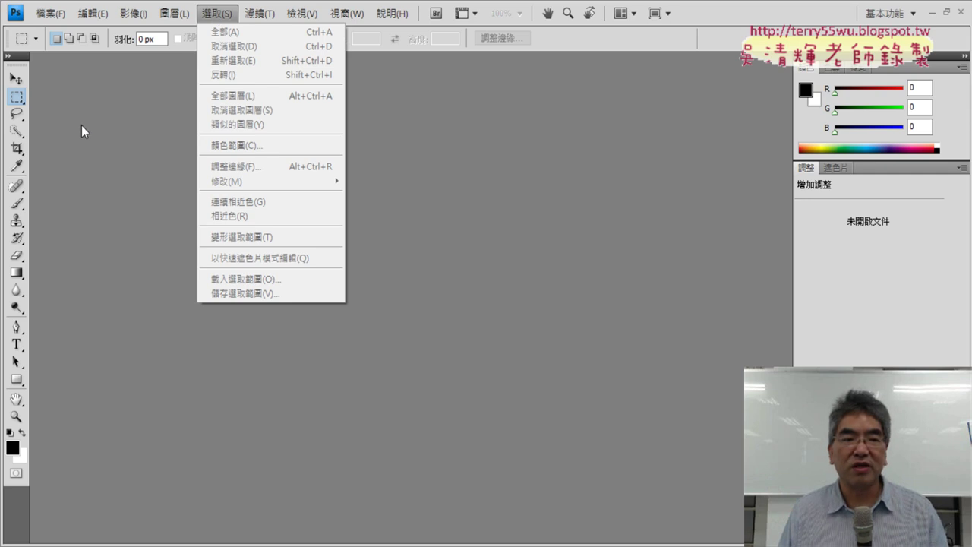
# - Select the Gradient Tool, show its Paint Bucket flyout, and annotate the colour settings
pyautogui.click(20, 271)
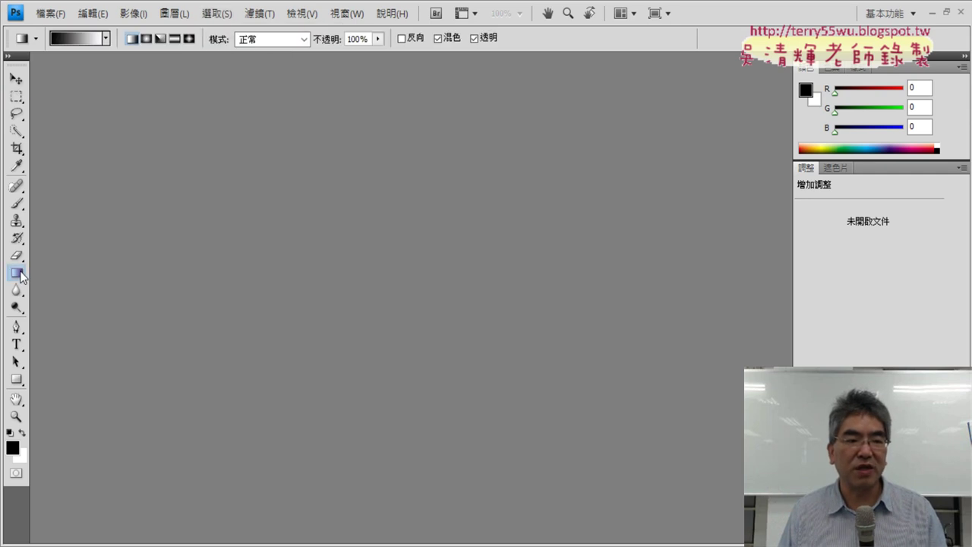
pyautogui.moveTo(20, 275); pyautogui.dragTo(80, 278)
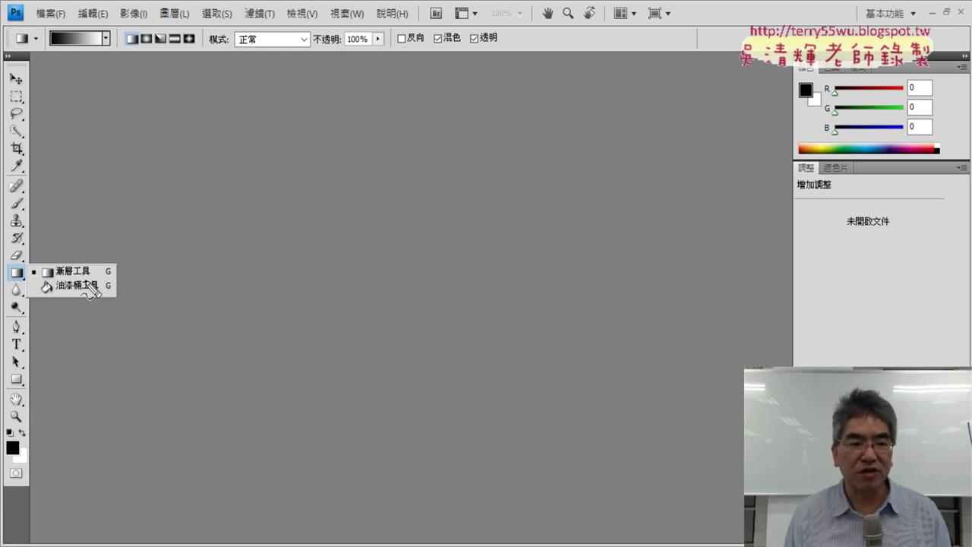
pyautogui.moveTo(84, 279); pyautogui.dragTo(97, 266)
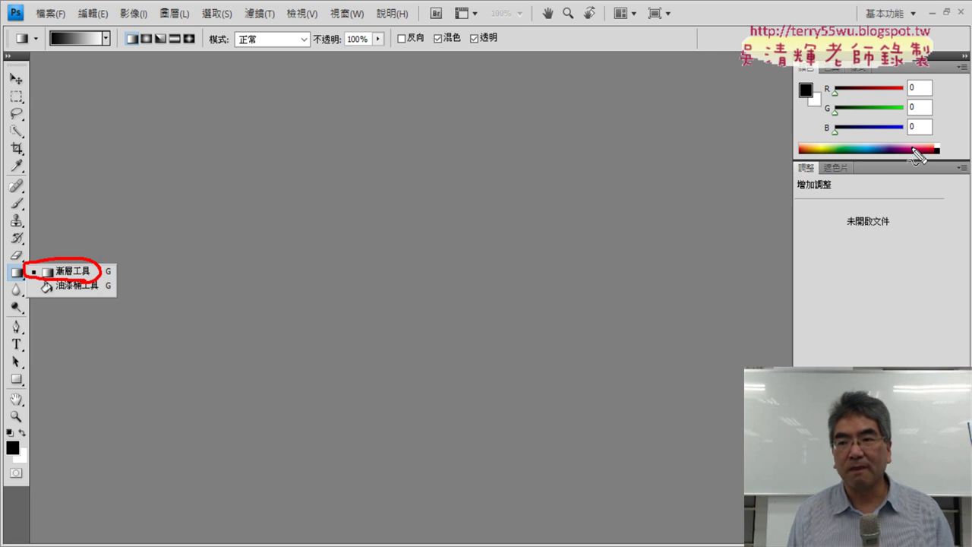
pyautogui.moveTo(919, 155); pyautogui.dragTo(935, 156)
pyautogui.moveTo(124, 215)
pyautogui.mouseDown()
pyautogui.moveTo(114, 232)
pyautogui.moveTo(778, 118)
pyautogui.moveTo(759, 144)
pyautogui.mouseUp()
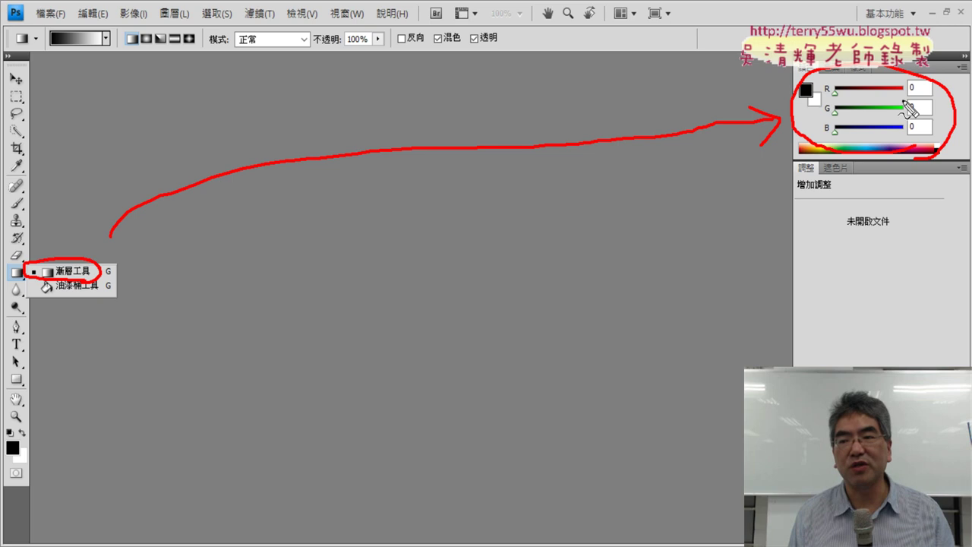
pyautogui.press('Escape')
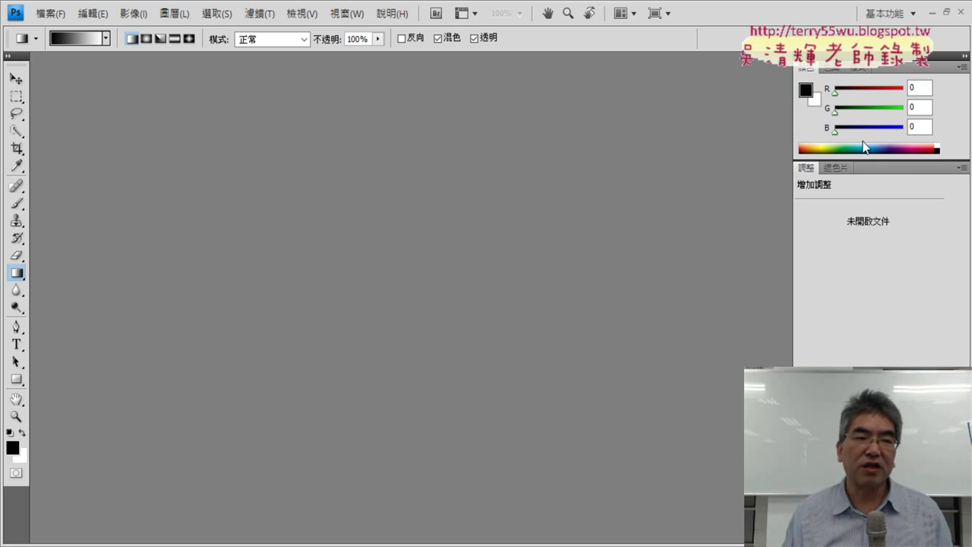
# - Try the Quick Selection and Lasso tools, settling on the Rectangular Marquee tool
pyautogui.click(18, 134)
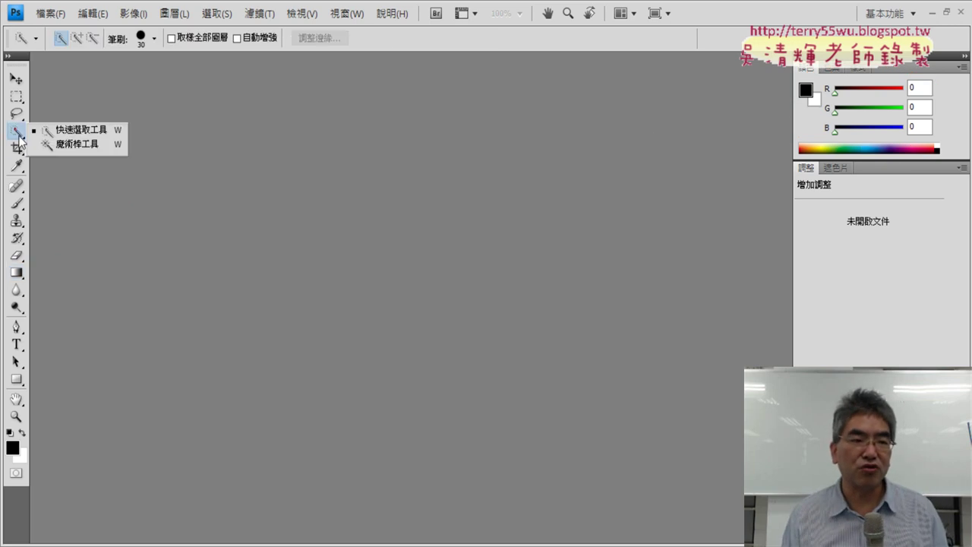
pyautogui.click(22, 118)
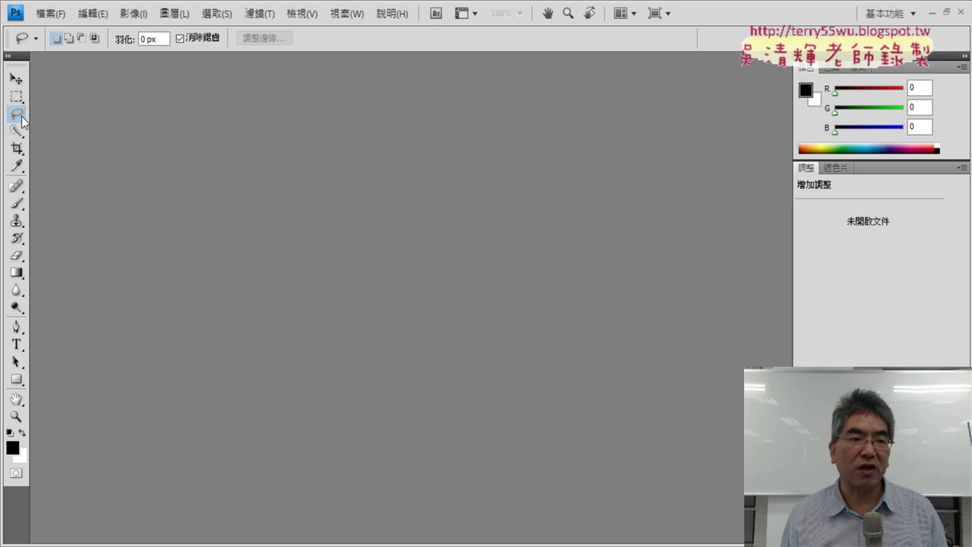
pyautogui.click(18, 116)
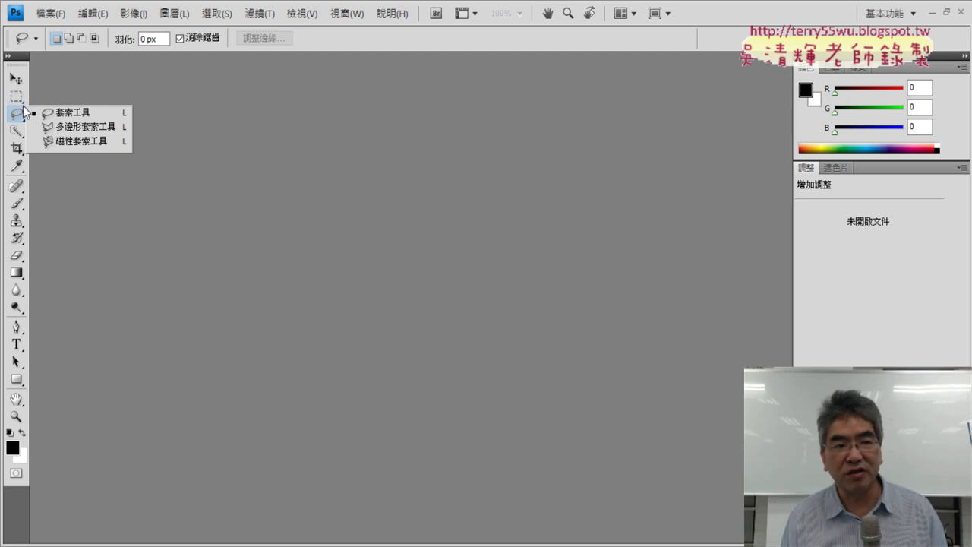
pyautogui.click(18, 97)
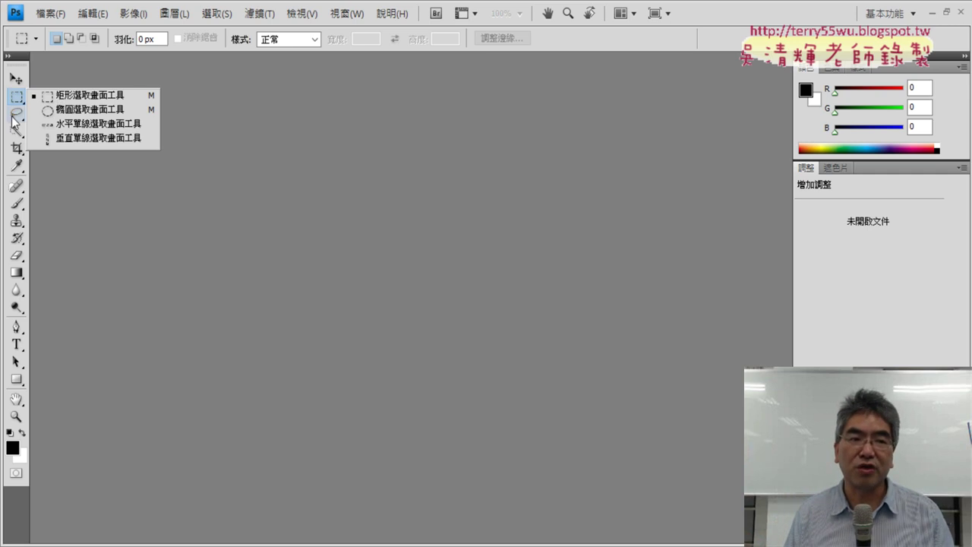
# - Toggle between Lasso and Quick Selection, ending on Quick Selection with the 選取 menu open
pyautogui.click(14, 115)
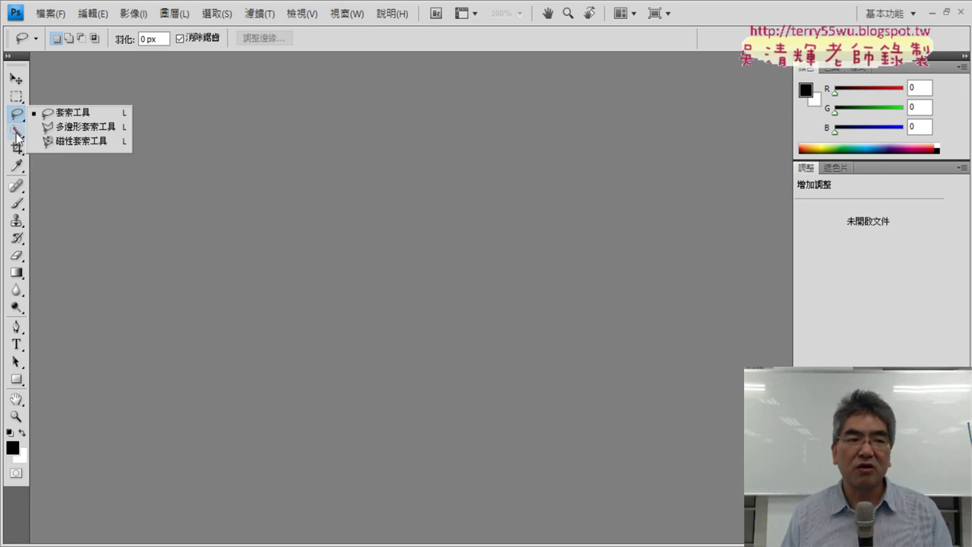
pyautogui.click(18, 133)
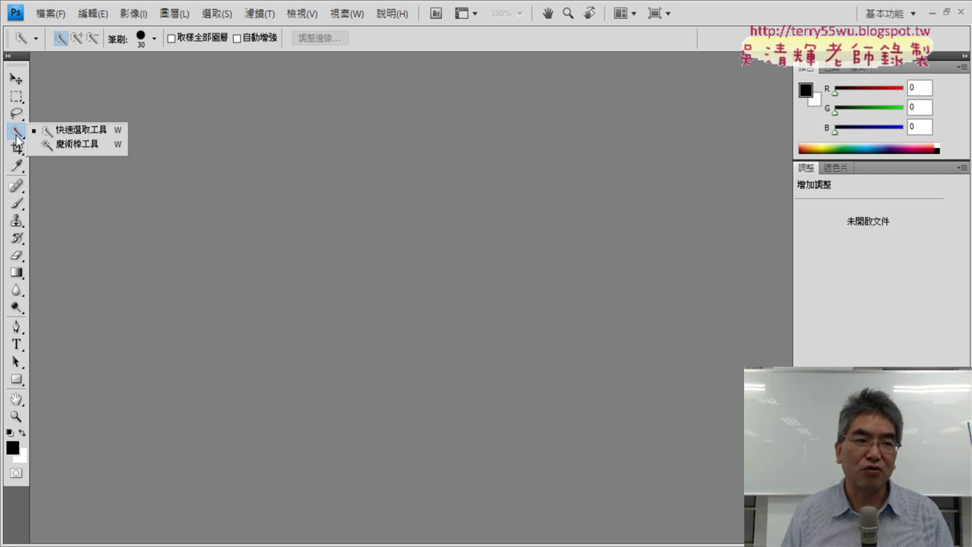
pyautogui.click(20, 119)
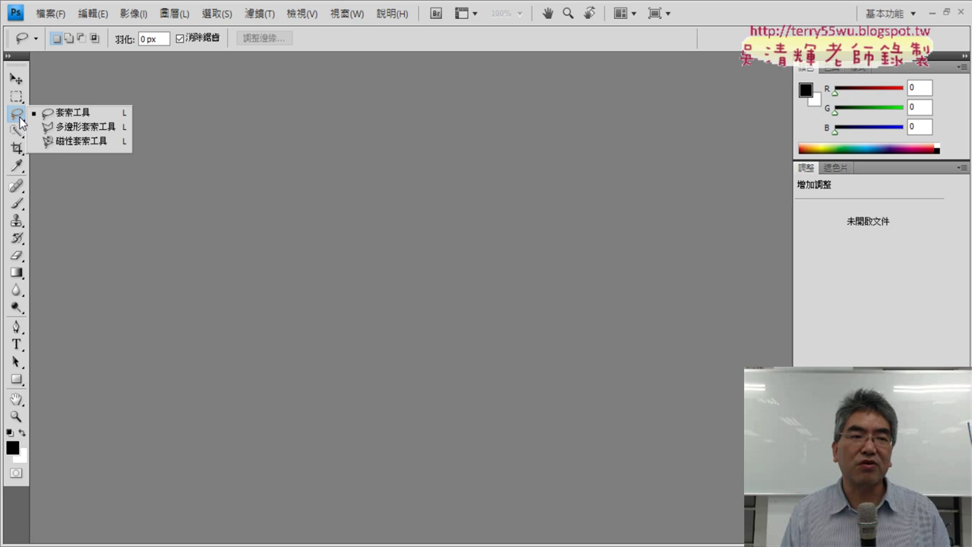
pyautogui.click(16, 131)
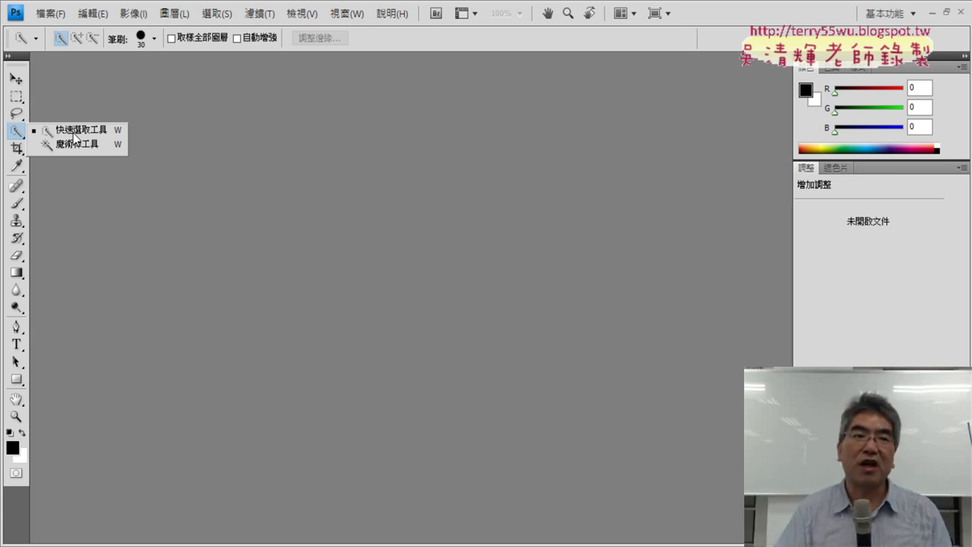
pyautogui.click(216, 13)
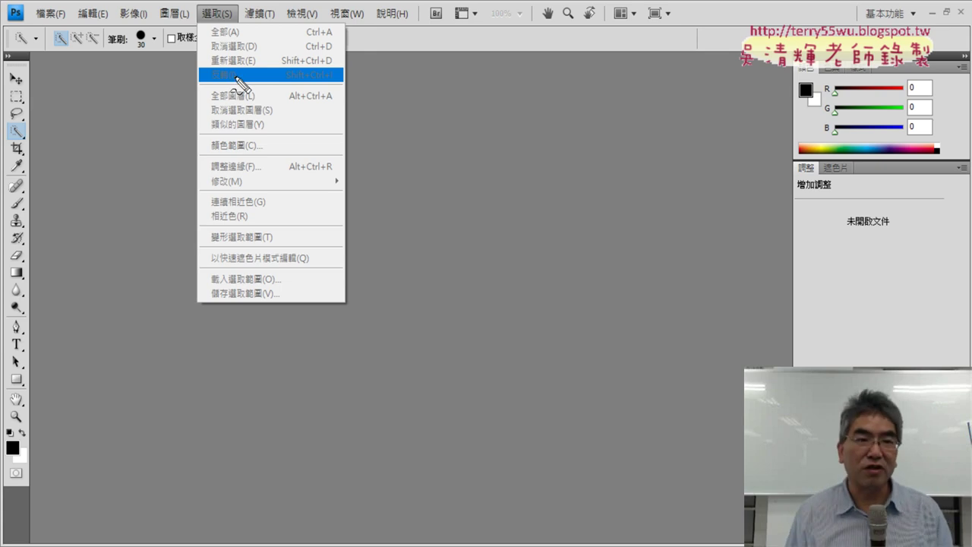
# - Point out 取消選取 in the 選取 menu, then show the Layers panel with F7
pyautogui.moveTo(228, 6); pyautogui.dragTo(232, 9)
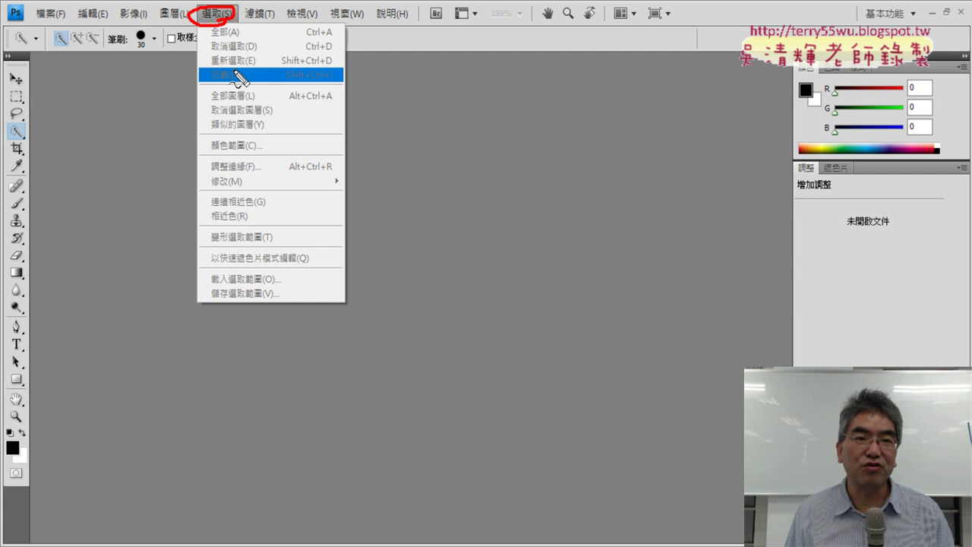
pyautogui.moveTo(251, 43)
pyautogui.mouseDown()
pyautogui.moveTo(256, 72)
pyautogui.moveTo(239, 97)
pyautogui.mouseUp()
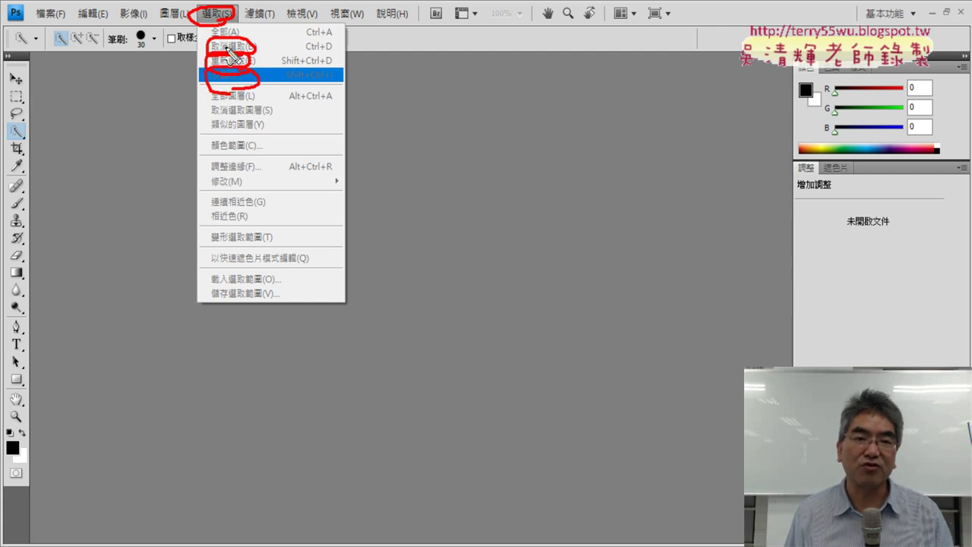
pyautogui.press('Escape')
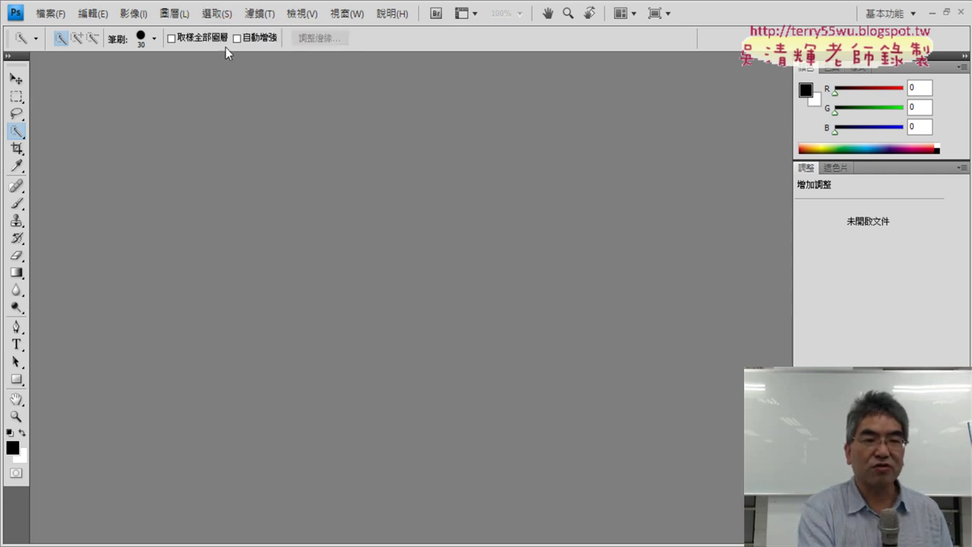
pyautogui.click(216, 12)
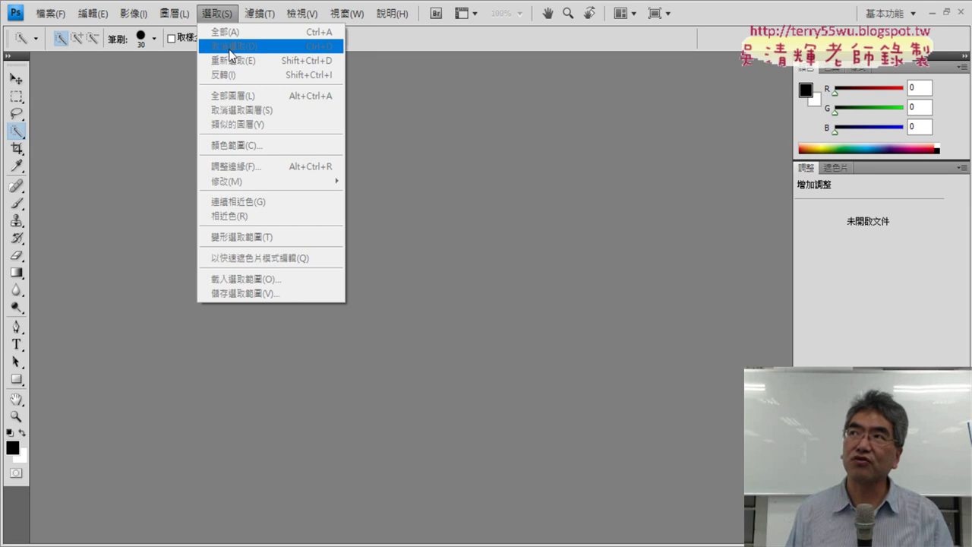
pyautogui.press('Escape')
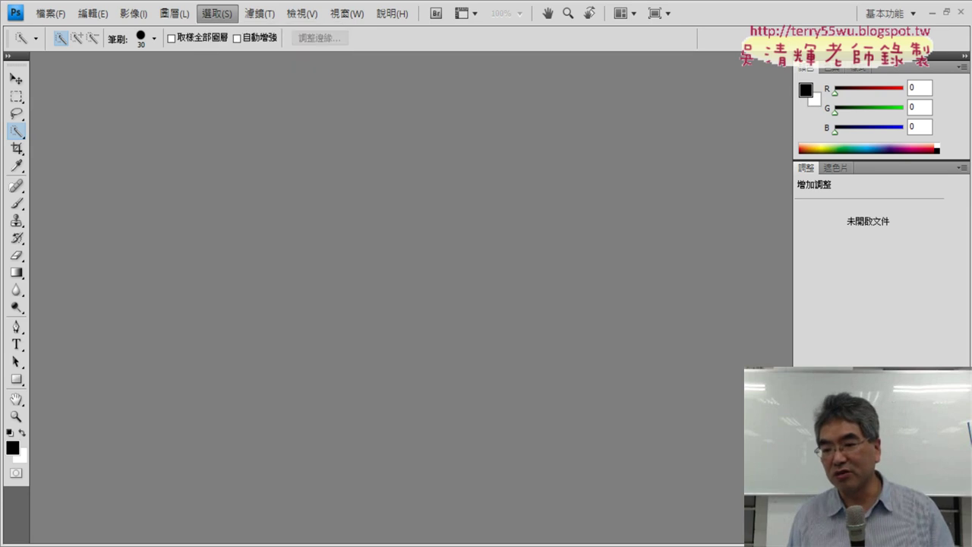
pyautogui.press('F7')
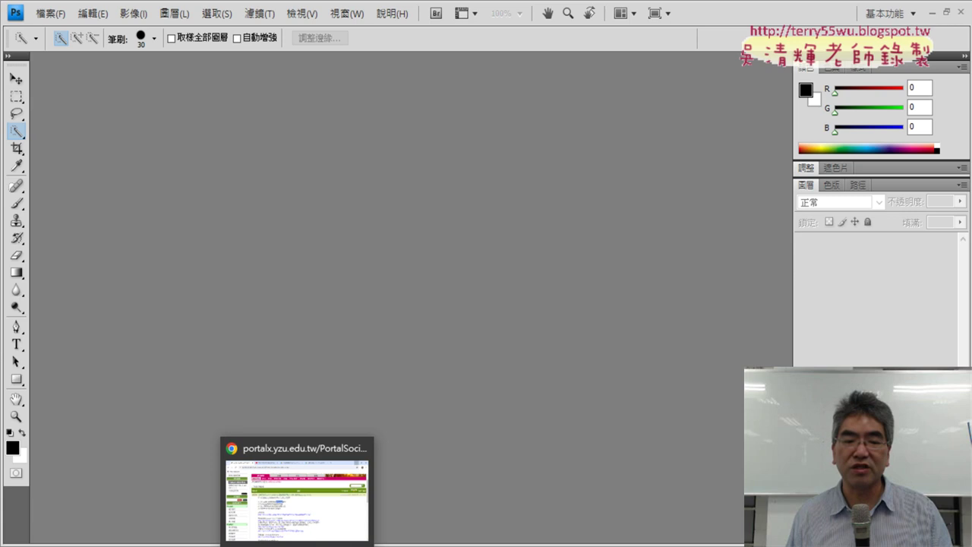
# - Bring Chrome back, highlight the lesson 03 title, then minimize everything to the desktop
pyautogui.click(308, 509)
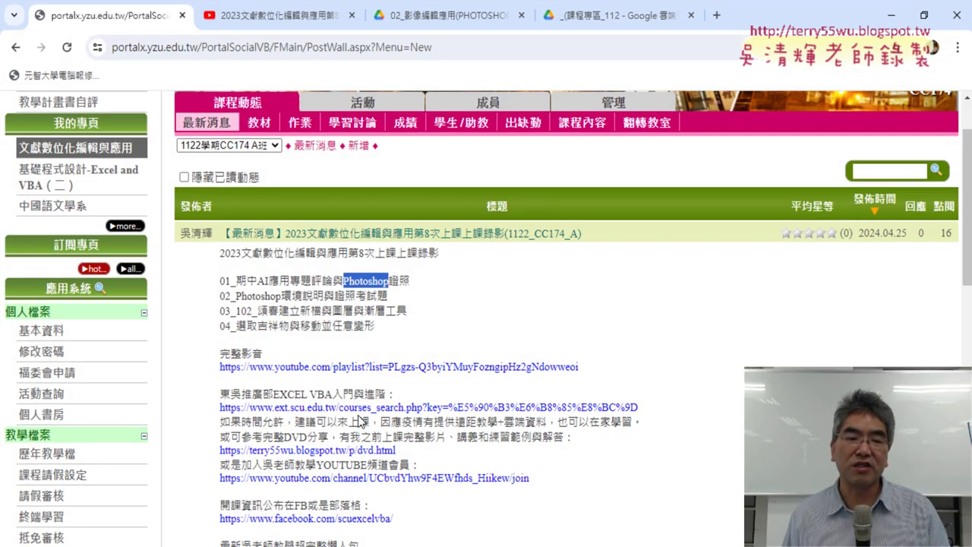
pyautogui.moveTo(237, 312); pyautogui.dragTo(406, 313)
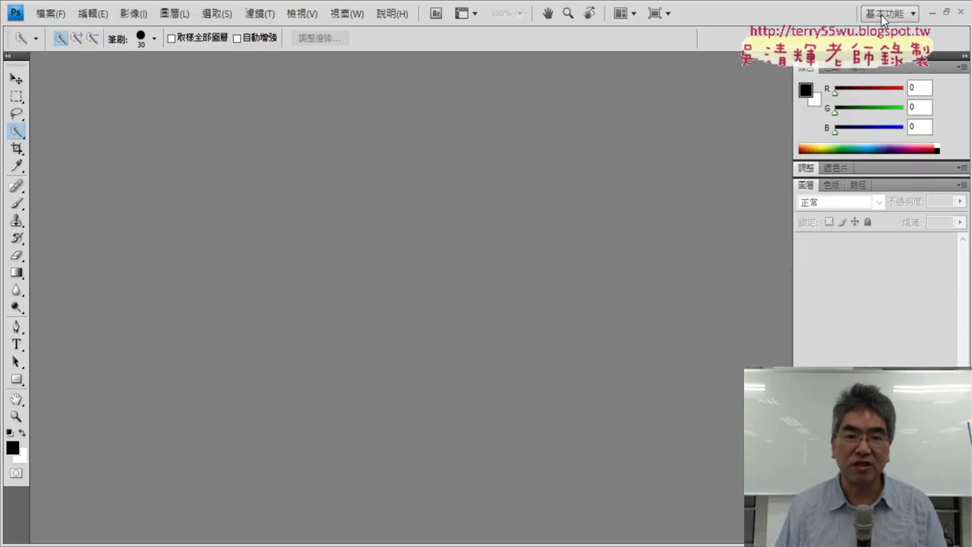
pyautogui.click(891, 15)
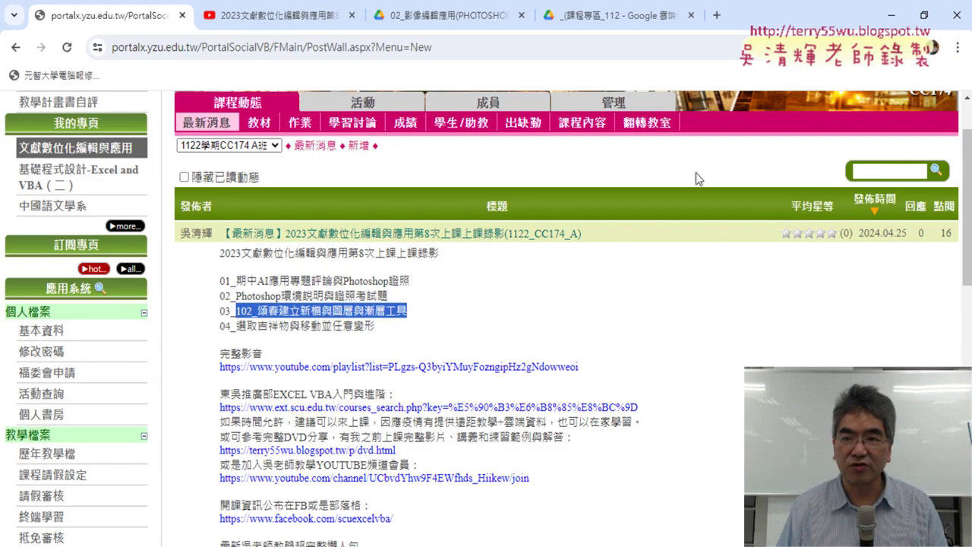
pyautogui.click(890, 16)
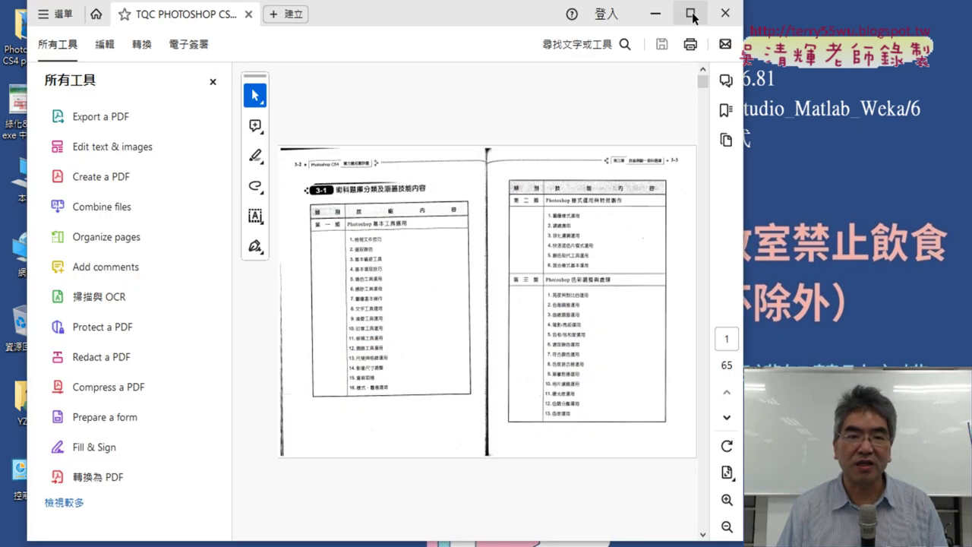
# - Open the TQC Photoshop PDF at the page-3 102 頌春 requirements, zoomed in, then return to Photoshop
pyautogui.click(691, 14)
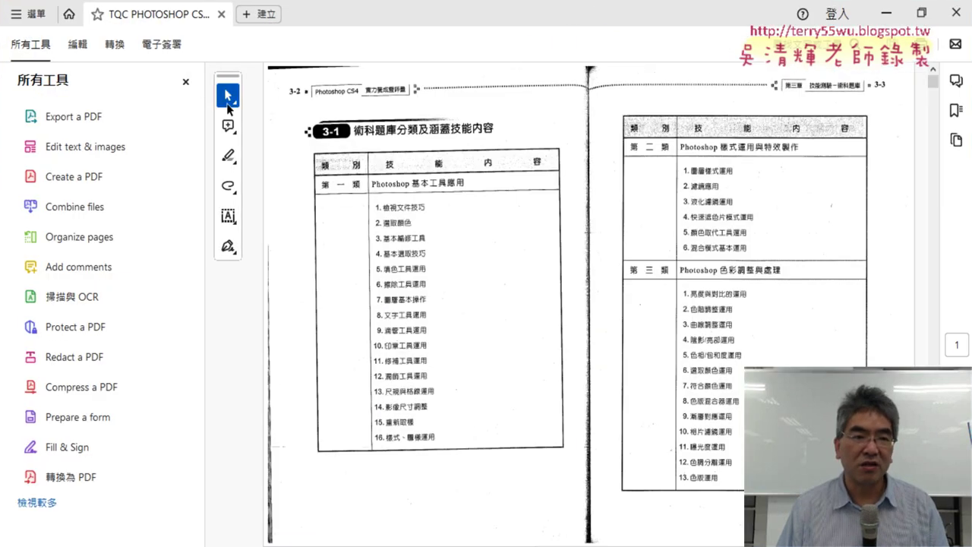
pyautogui.click(185, 81)
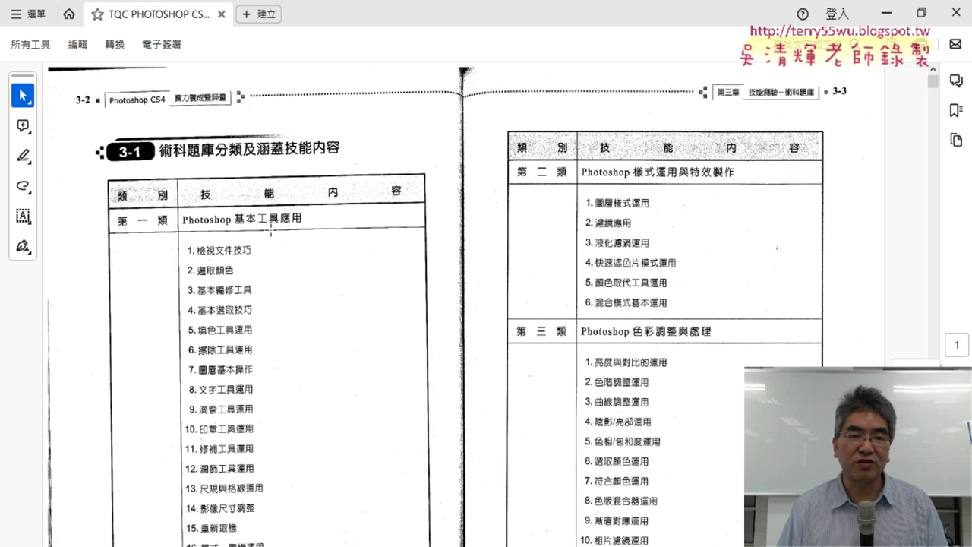
pyautogui.scroll(-1, 679, 228)
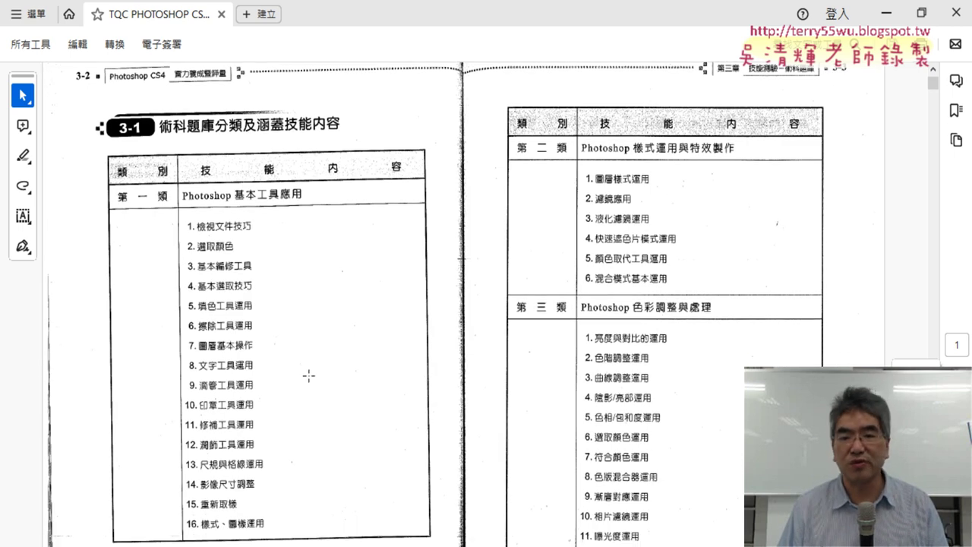
pyautogui.scroll(-1, 308, 375)
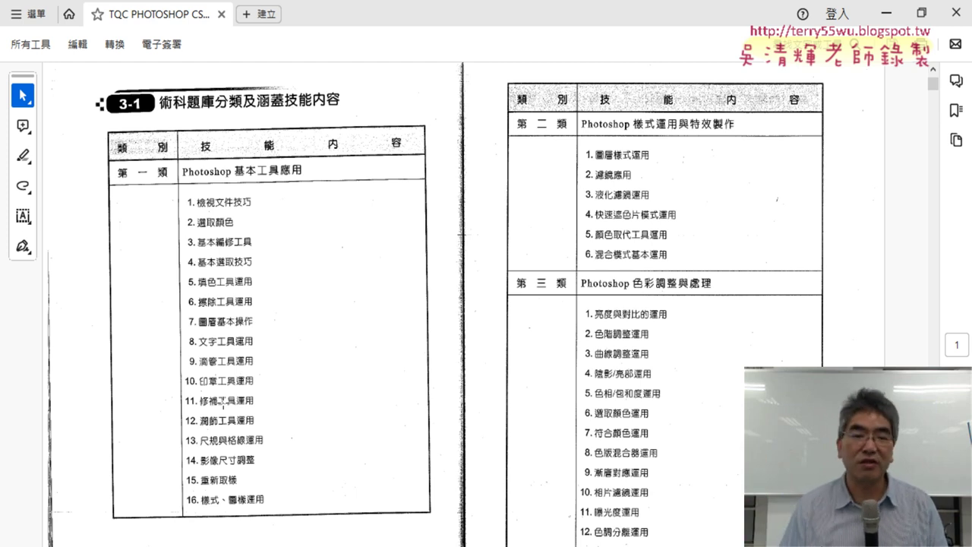
pyautogui.scroll(-1, 222, 403)
pyautogui.scroll(-10, 220, 404)
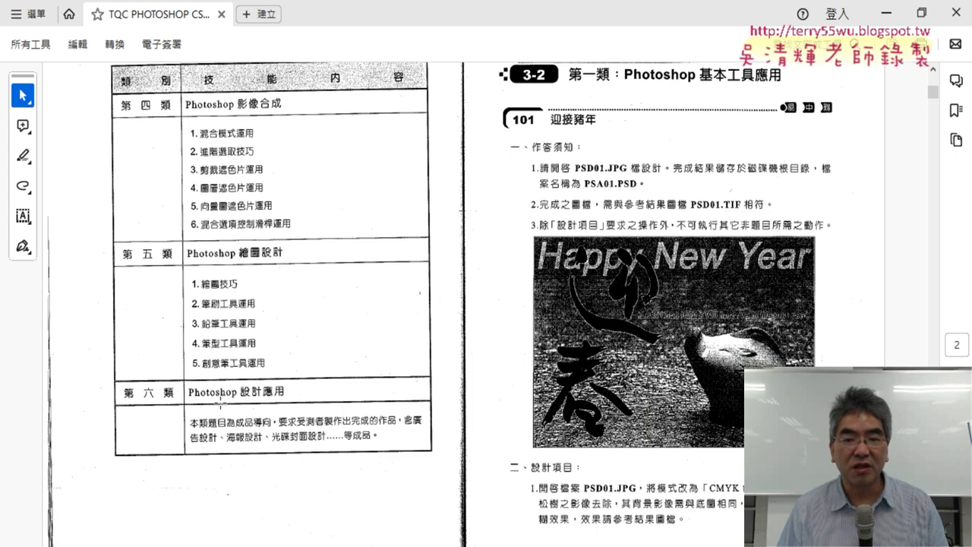
pyautogui.scroll(-2, 220, 404)
pyautogui.scroll(-10, 220, 403)
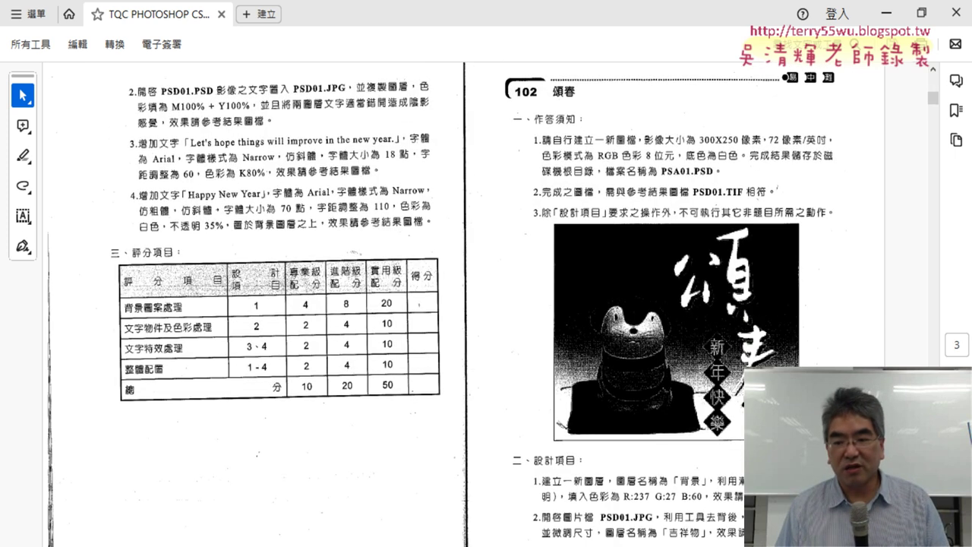
pyautogui.hotkey('ctrl', '+')
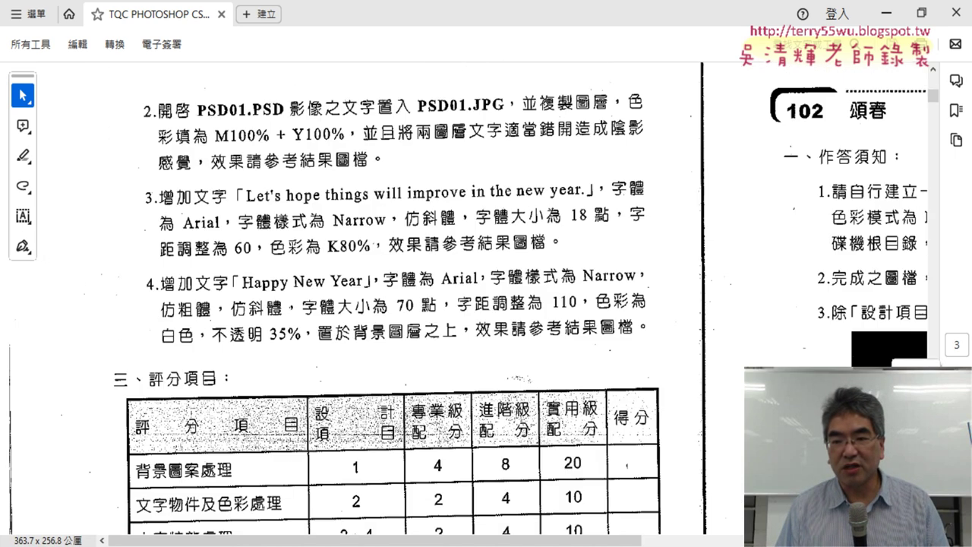
pyautogui.moveTo(627, 541); pyautogui.dragTo(900, 541)
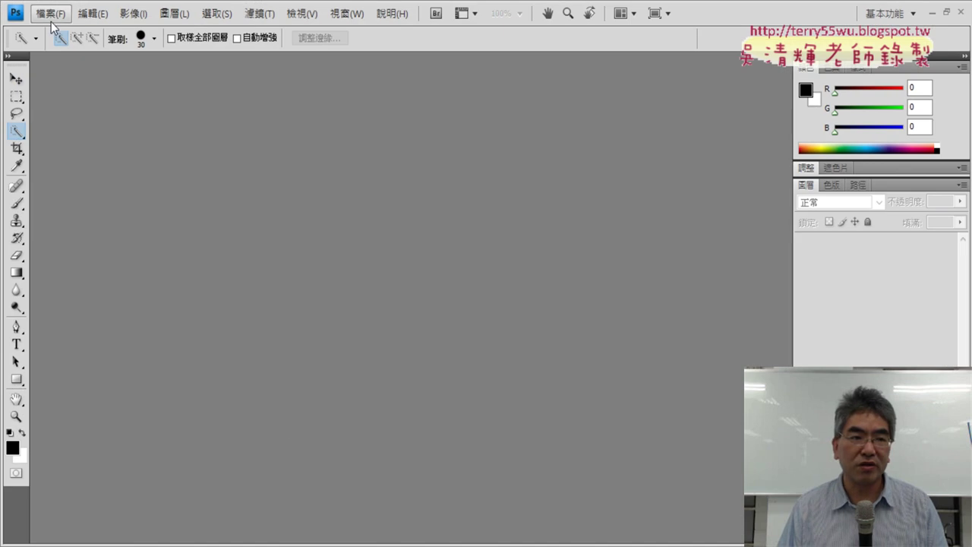
pyautogui.click(50, 12)
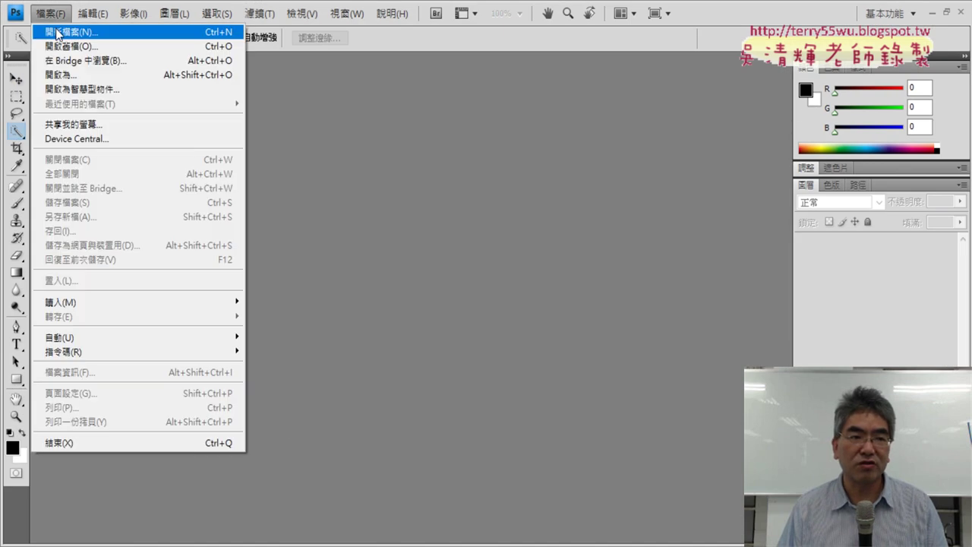
# - Create new document PSA102 at 300 × 250 pixels, 72 ppi, RGB 8-bit, white background
pyautogui.click(58, 34)
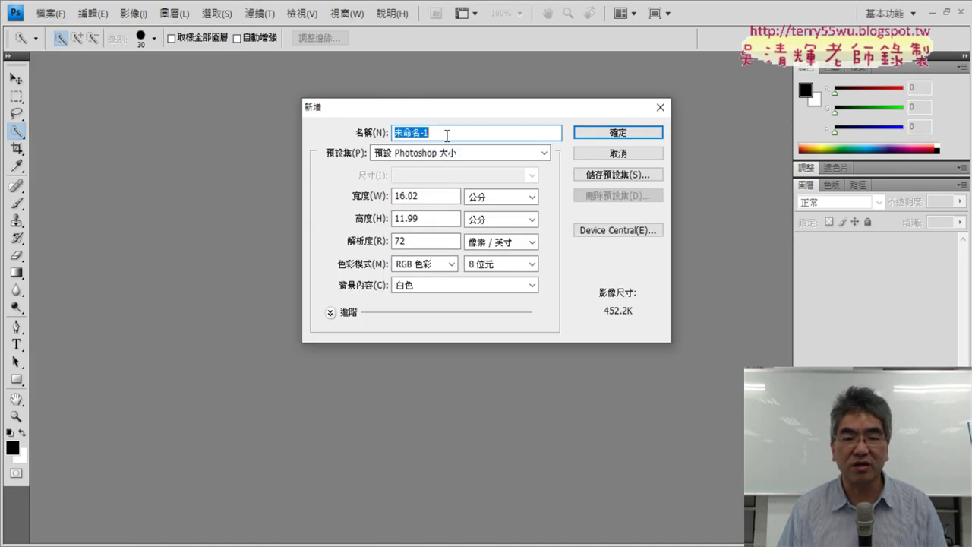
pyautogui.write('P')
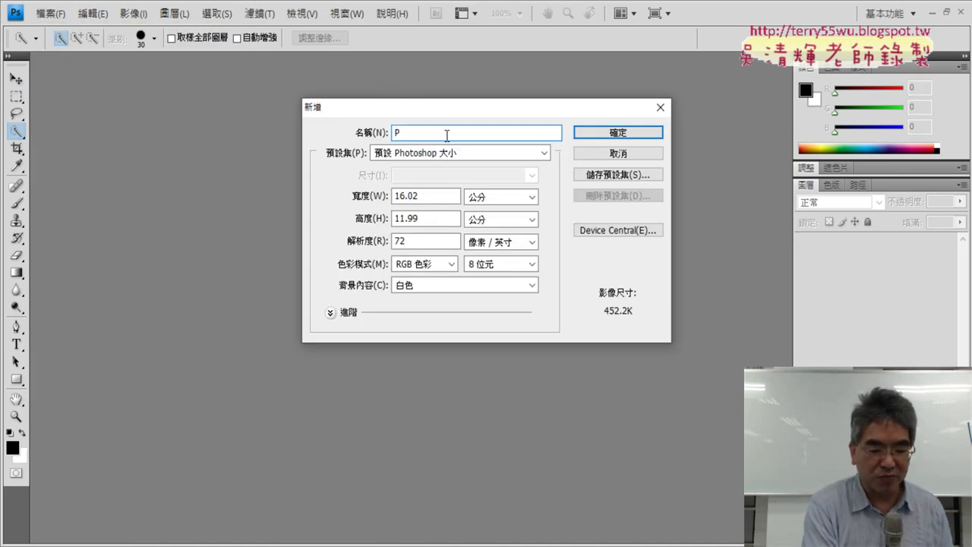
pyautogui.write('SA1')
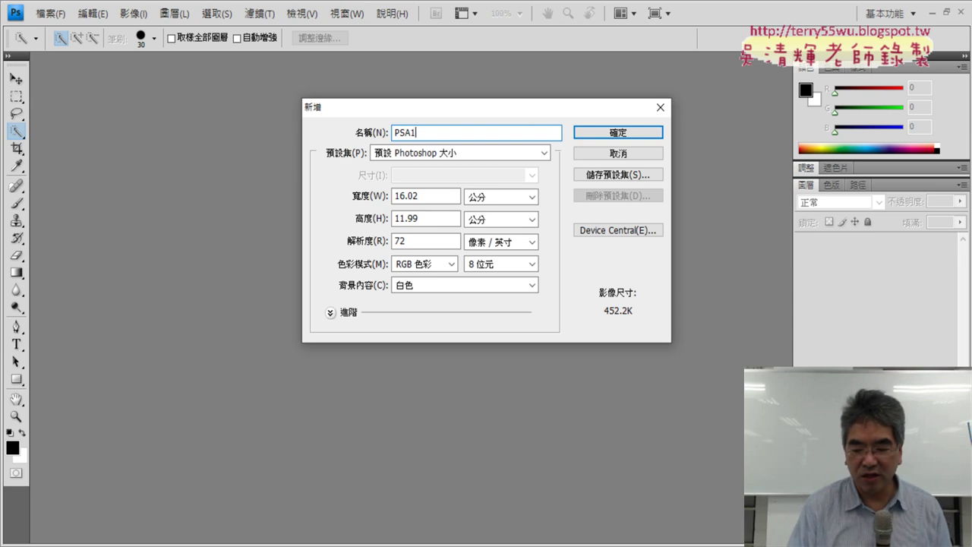
pyautogui.write('02')
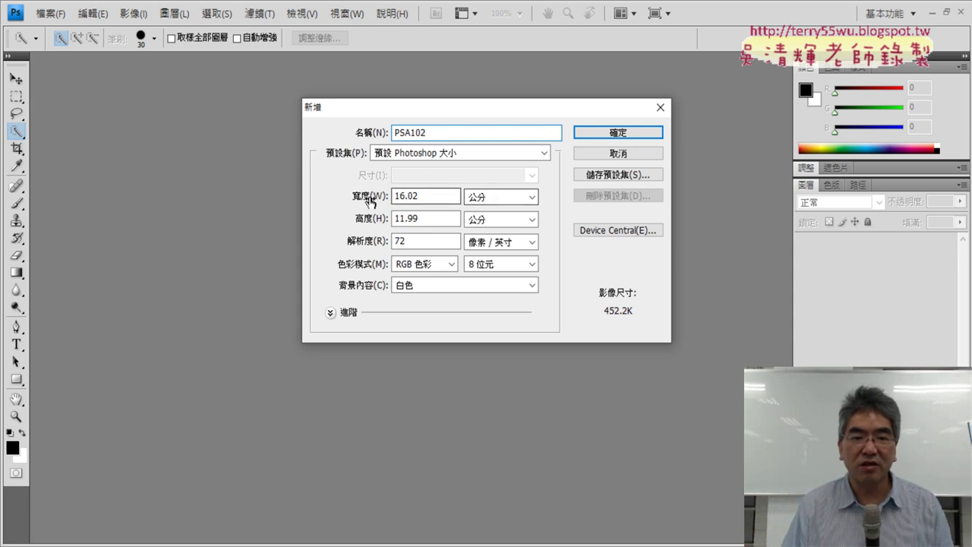
pyautogui.click(500, 199)
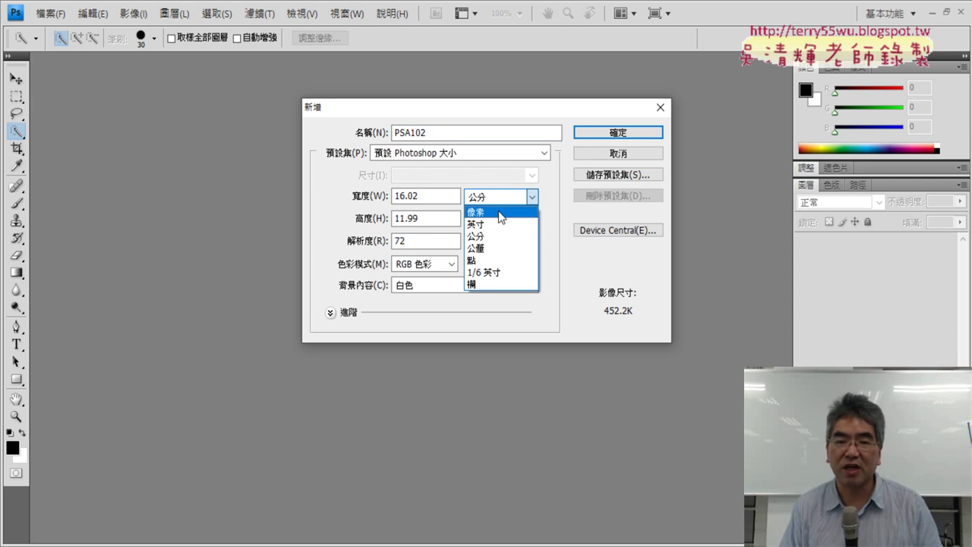
pyautogui.click(499, 216)
pyautogui.hotkey('shift', 'Tab')
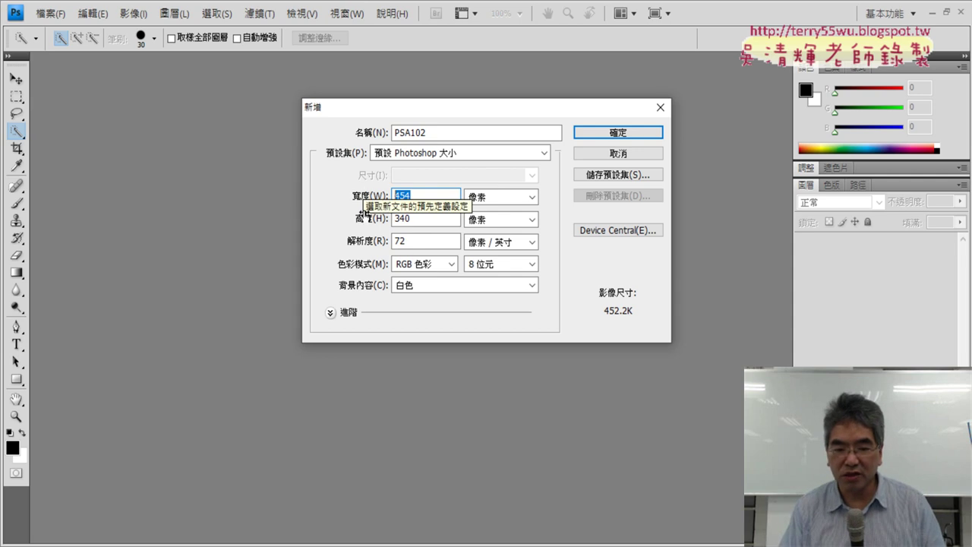
pyautogui.hotkey('alt', 'Tab')
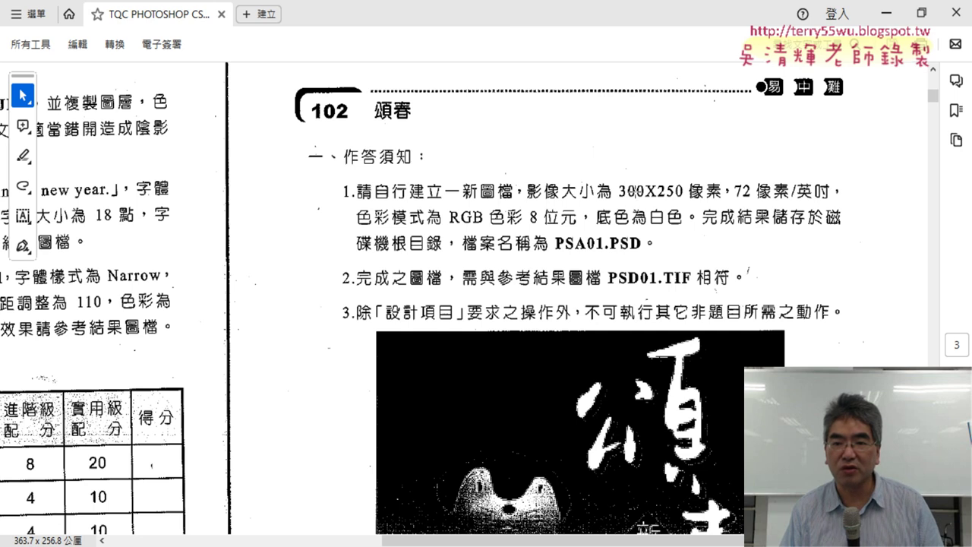
pyautogui.hotkey('alt', 'Tab')
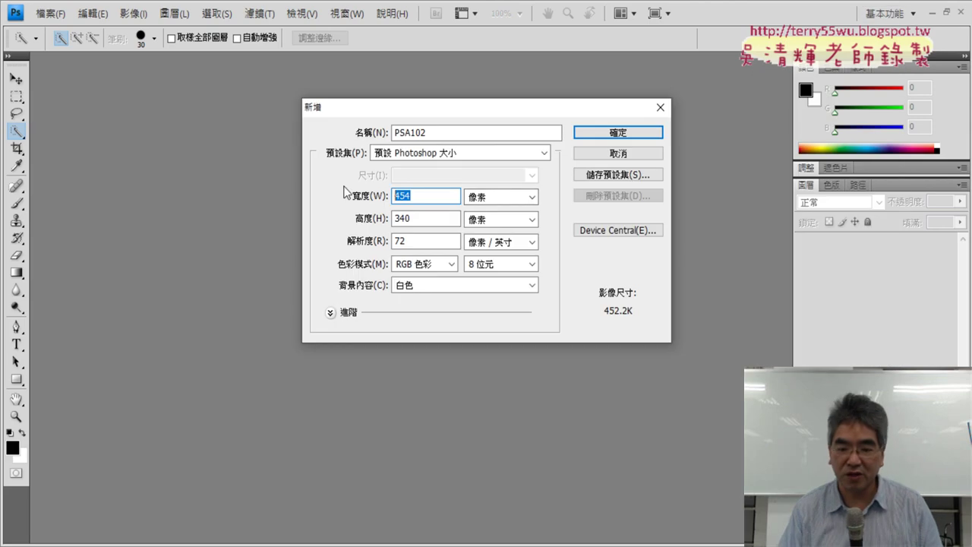
pyautogui.write('300')
pyautogui.press('Tab')
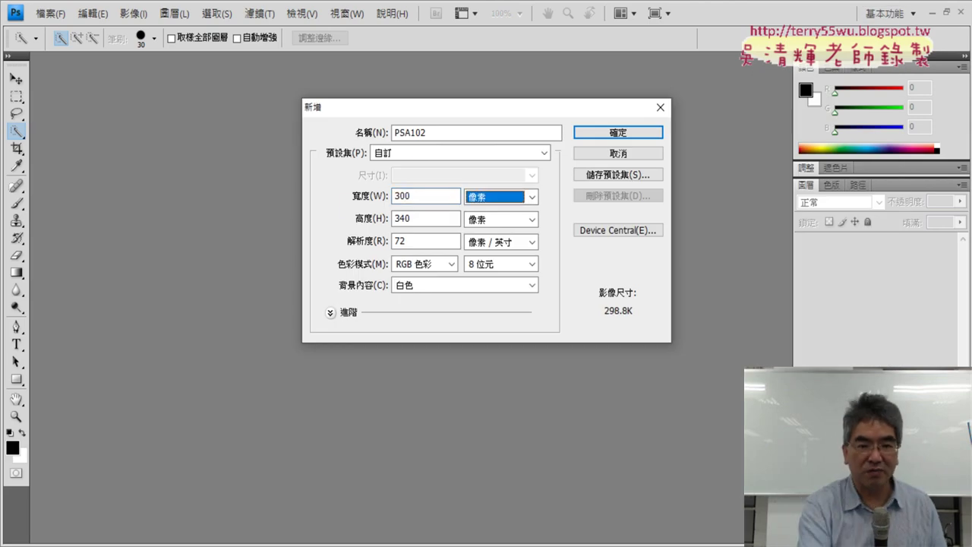
pyautogui.press('Tab')
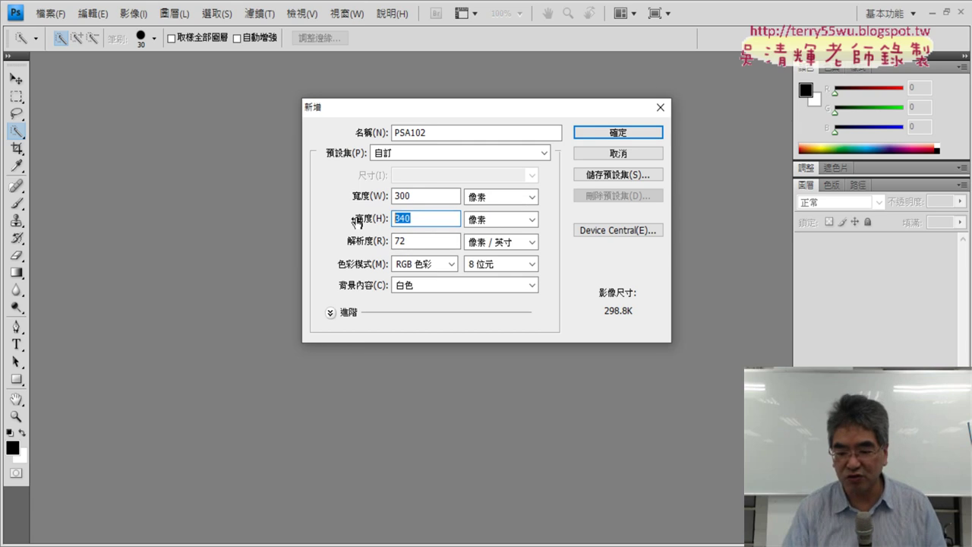
pyautogui.write('250')
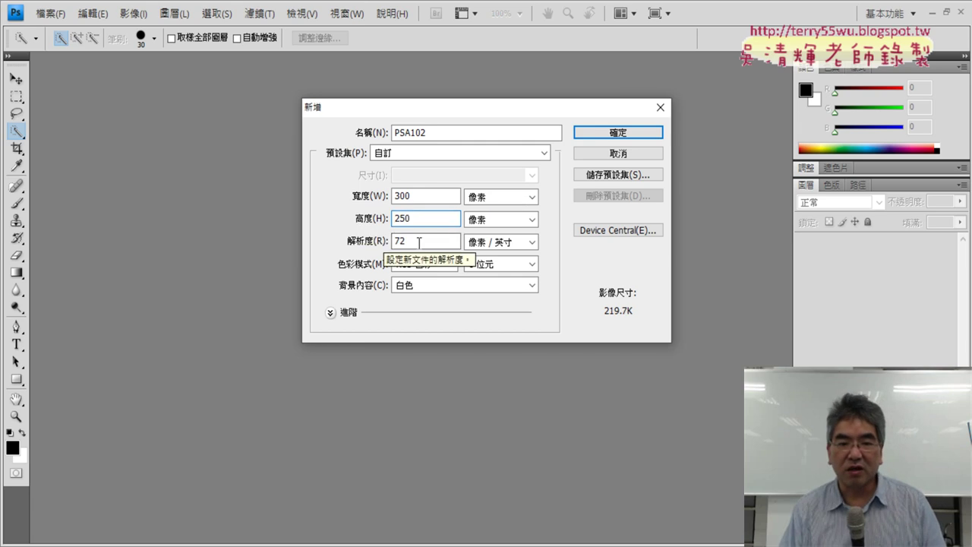
pyautogui.click(392, 240)
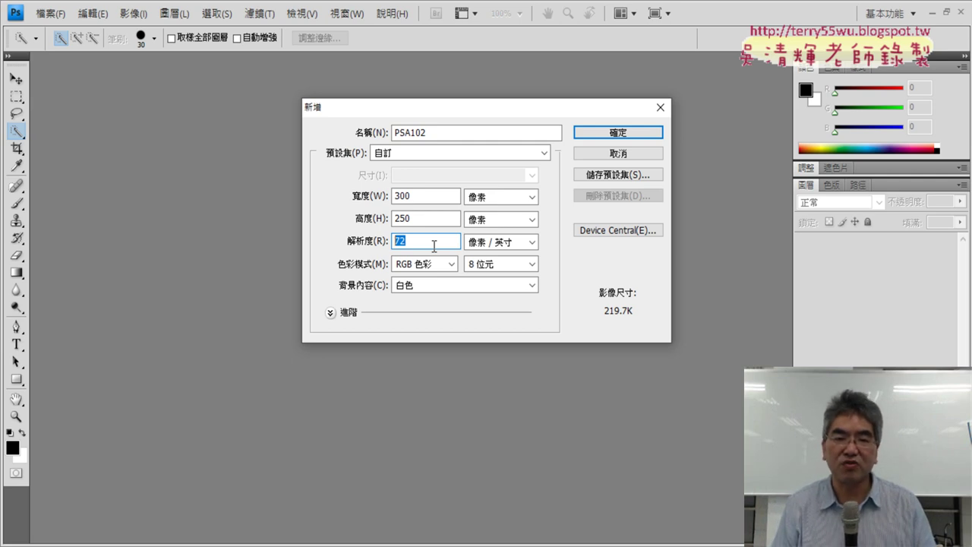
pyautogui.click(612, 138)
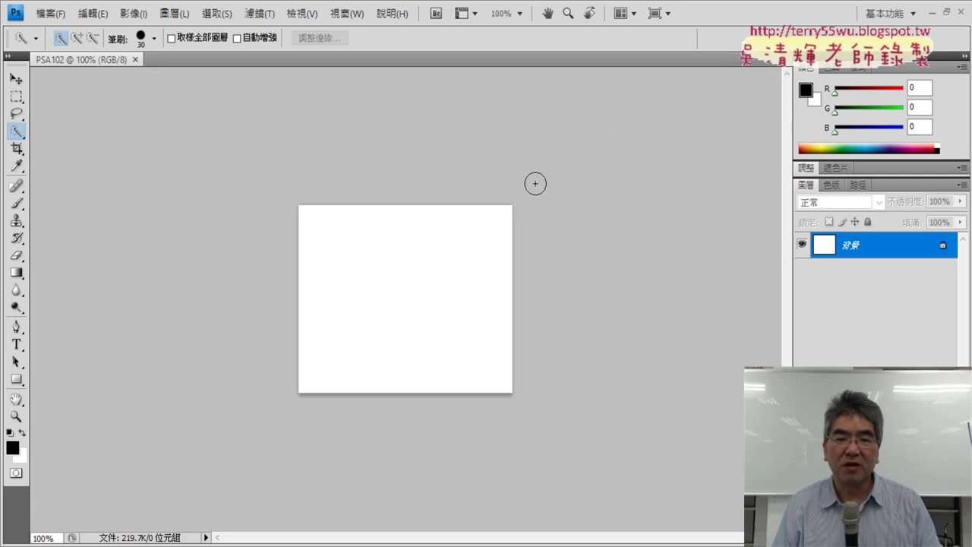
# - Zoom the blank PSA102 canvas to 200% and scroll through the exam PDF's design items
pyautogui.hotkey('ctrl', '+')
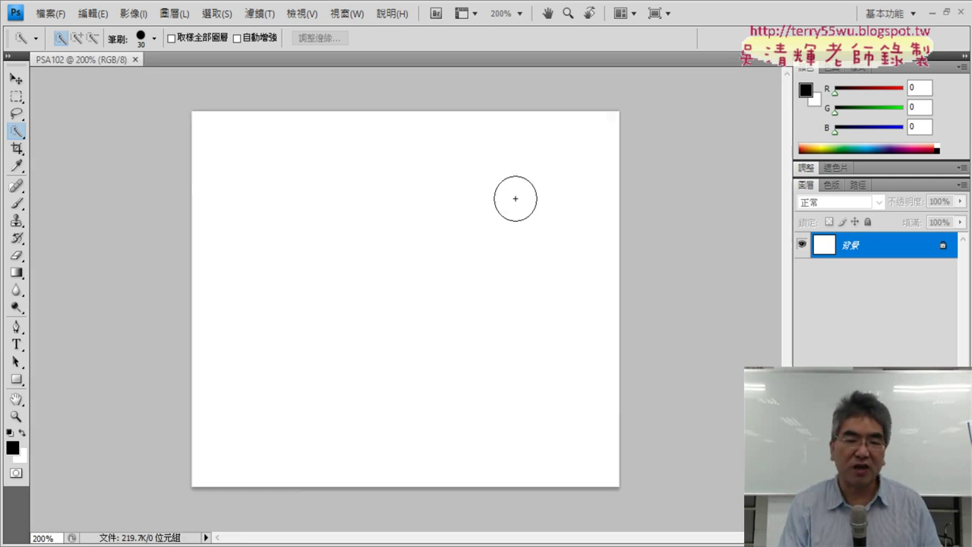
pyautogui.hotkey('alt', 'Tab')
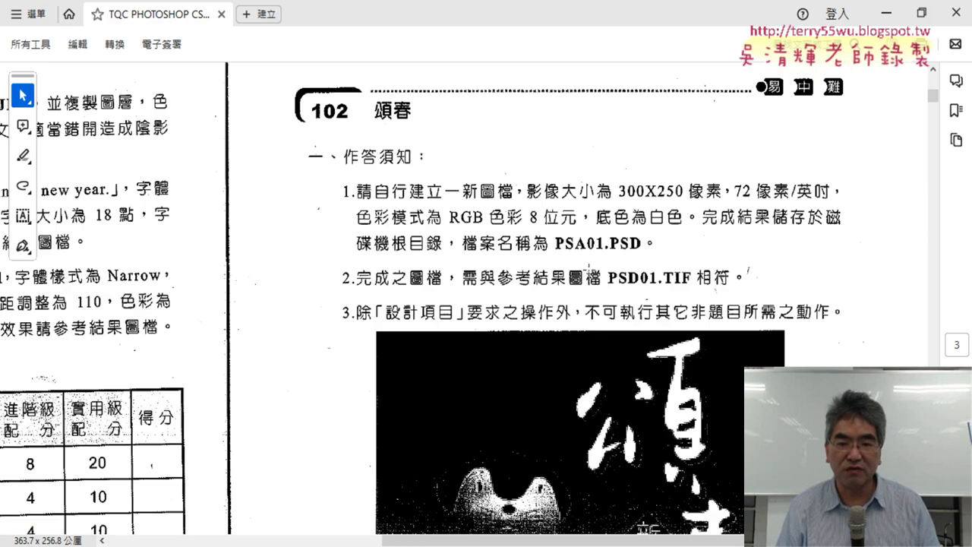
pyautogui.scroll(-1, 592, 239)
pyautogui.scroll(-3, 592, 239)
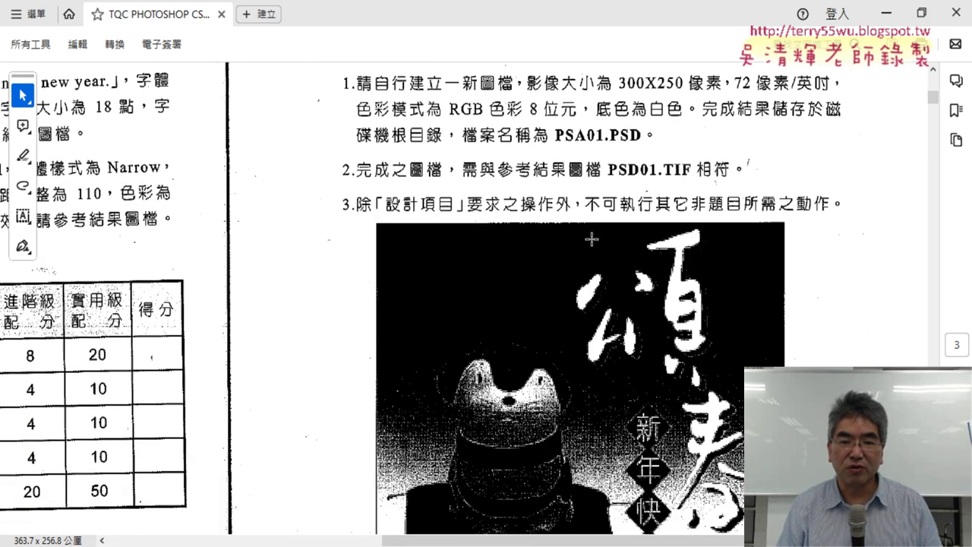
pyautogui.scroll(-3, 591, 239)
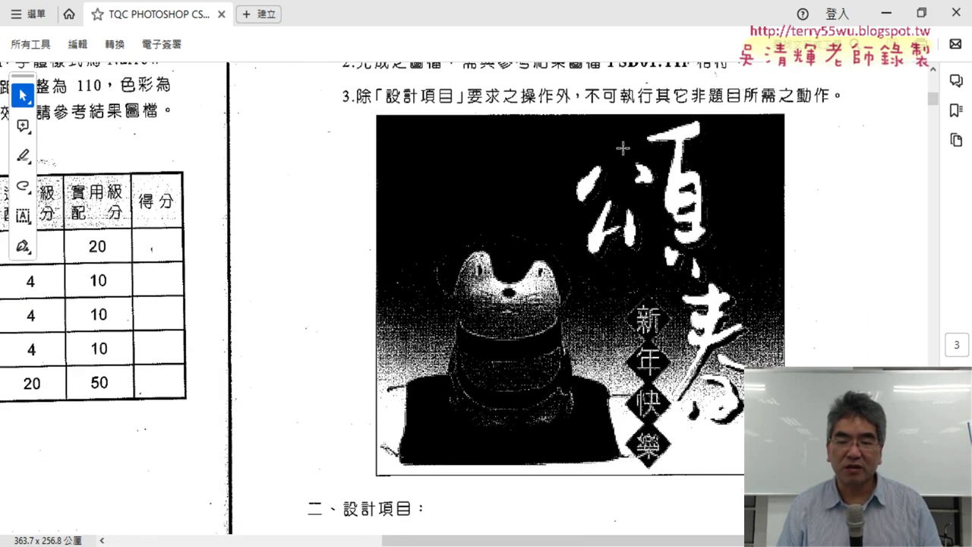
pyautogui.scroll(-2, 625, 267)
pyautogui.scroll(-2, 543, 275)
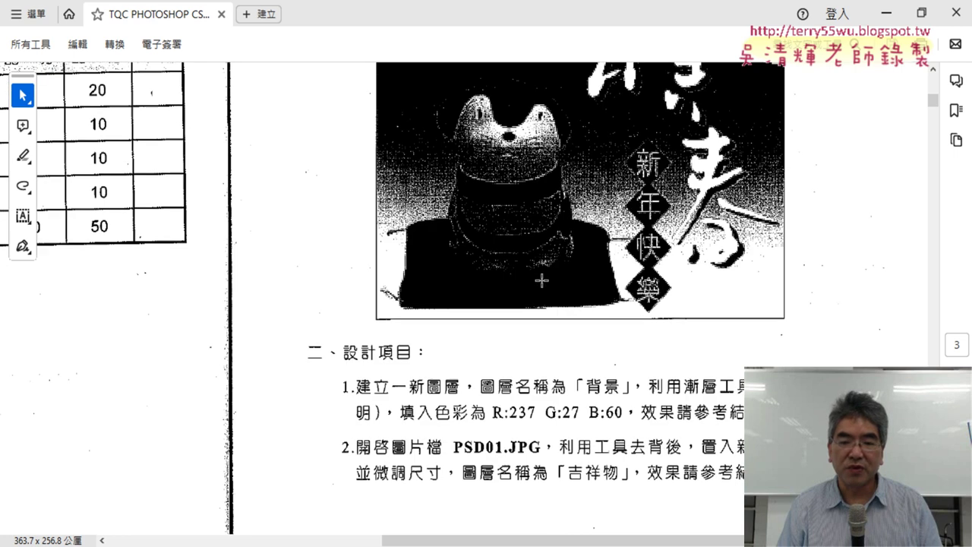
pyautogui.scroll(-2, 543, 275)
pyautogui.scroll(-5, 544, 275)
pyautogui.scroll(5, 542, 279)
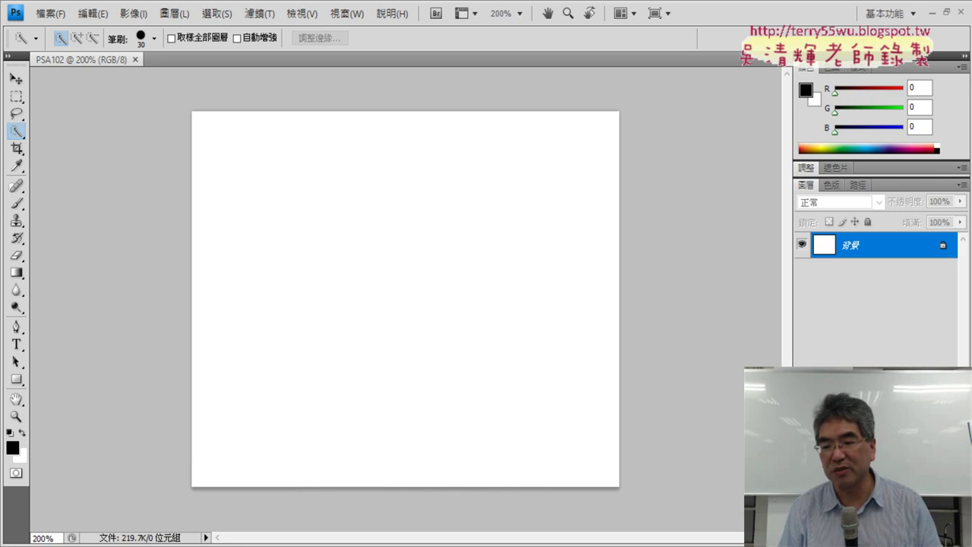
# - Add a new transparent layer named 背景 and select the Gradient Tool
pyautogui.hotkey('ctrl', 'shift', 'alt', 'n')
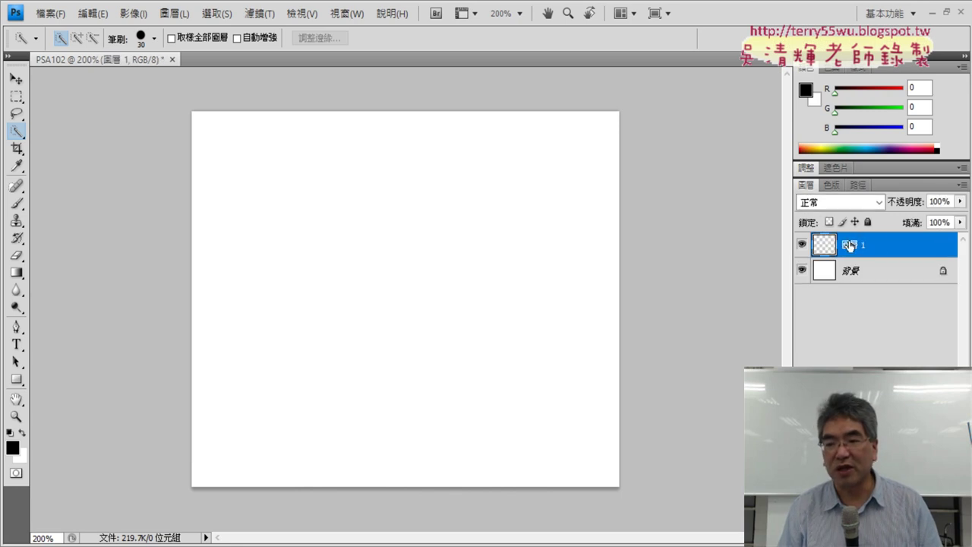
pyautogui.doubleClick(852, 245)
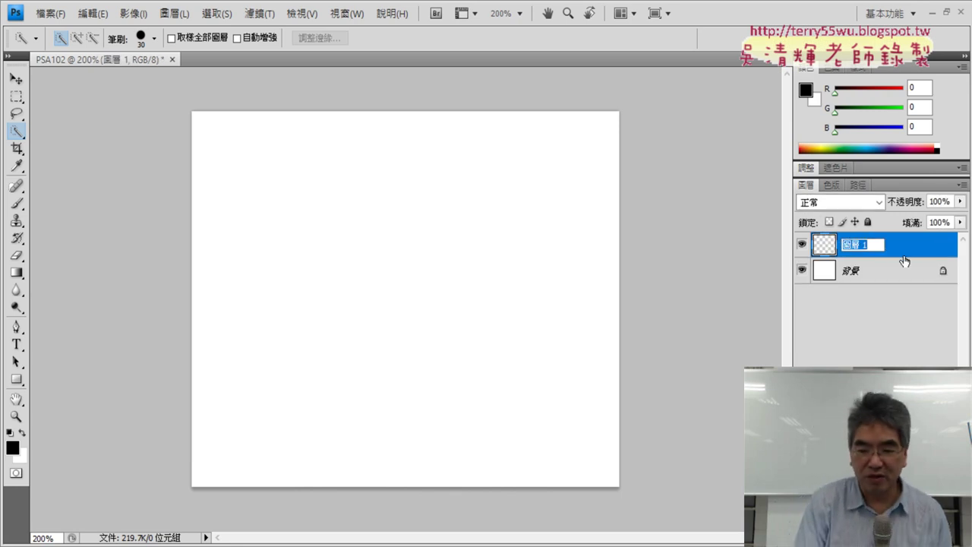
pyautogui.write('被ㄐ')
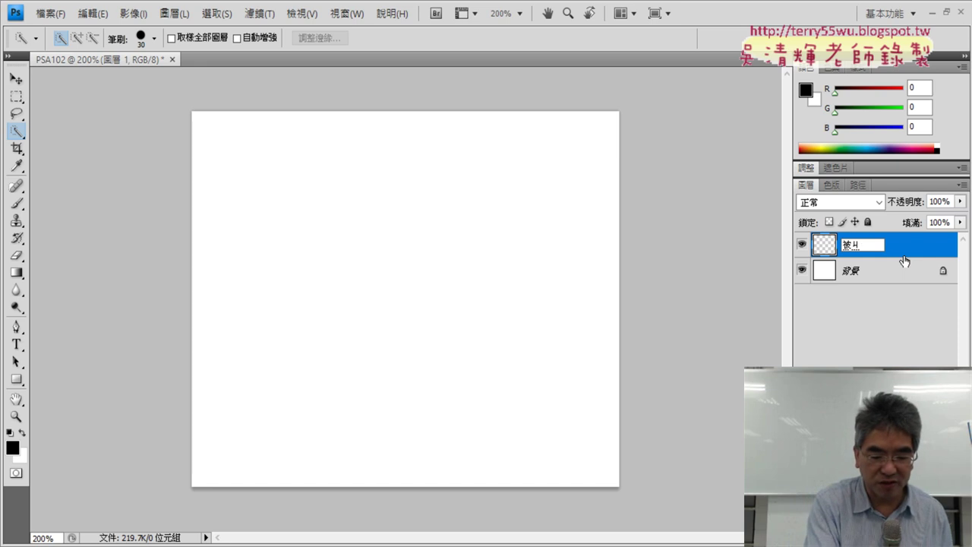
pyautogui.write('一ㄥ3')
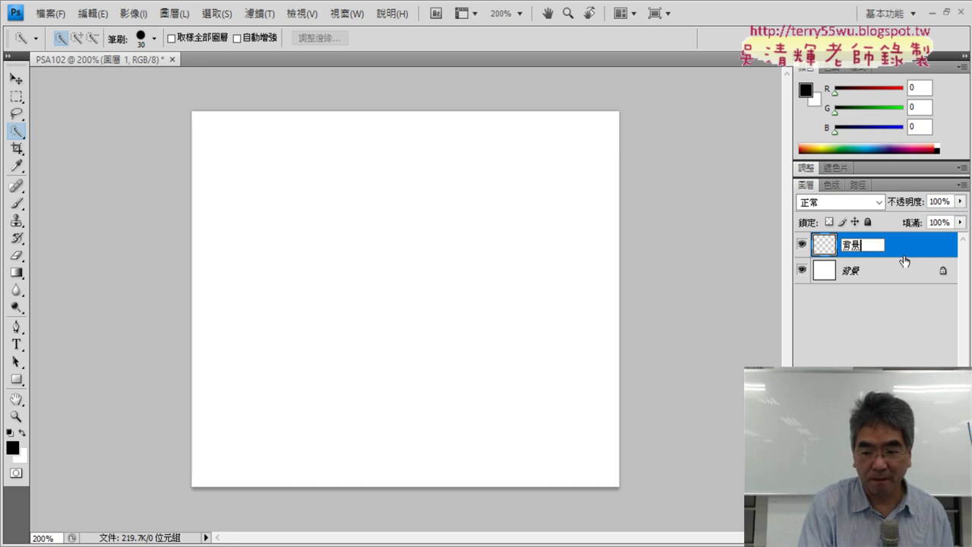
pyautogui.press('Return')
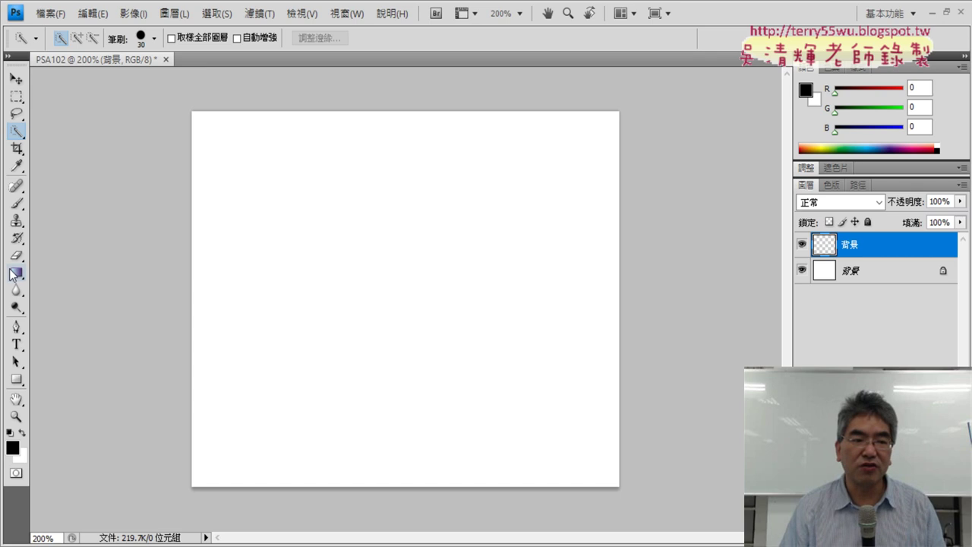
pyautogui.moveTo(12, 274); pyautogui.dragTo(69, 275)
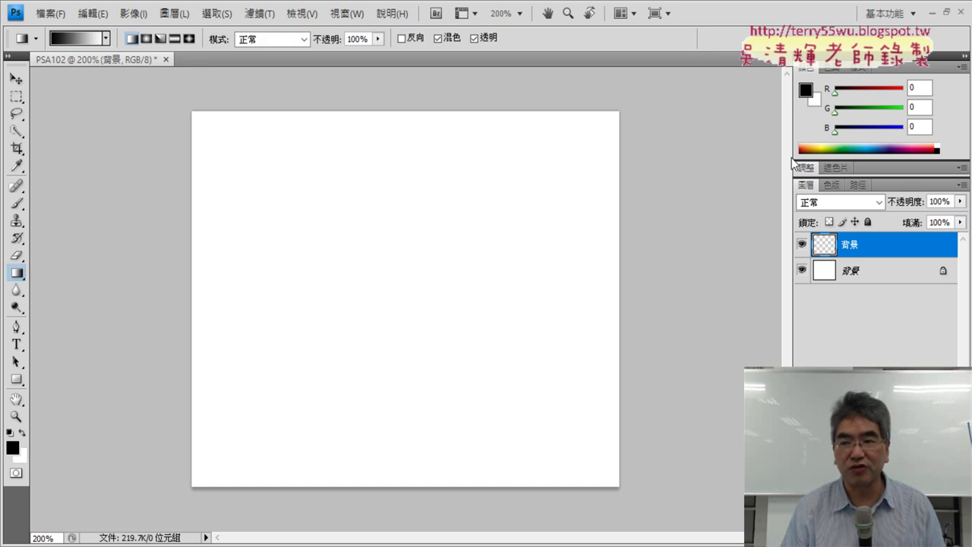
pyautogui.hotkey('alt', 'Tab')
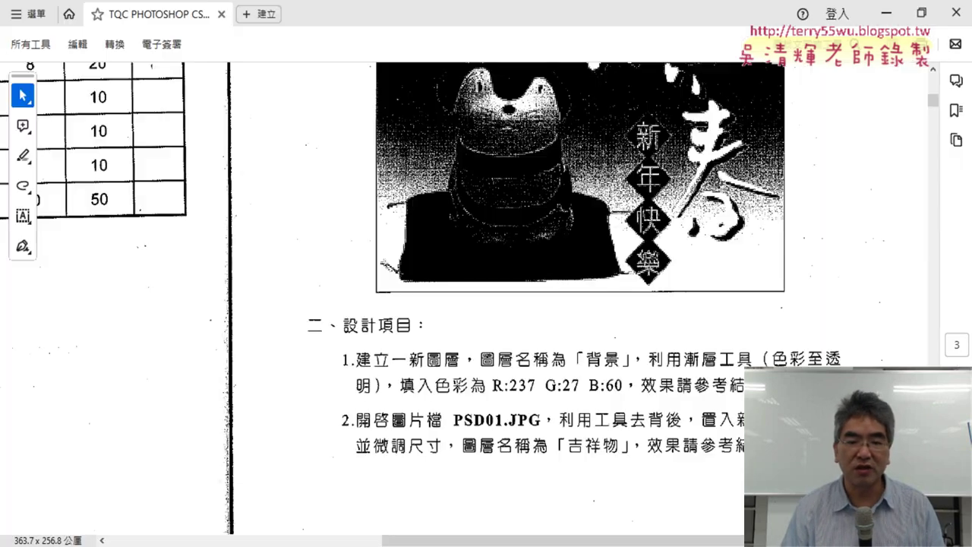
# - Set the foreground colour to red, R237 G27 B30
pyautogui.click(887, 14)
pyautogui.write('23')
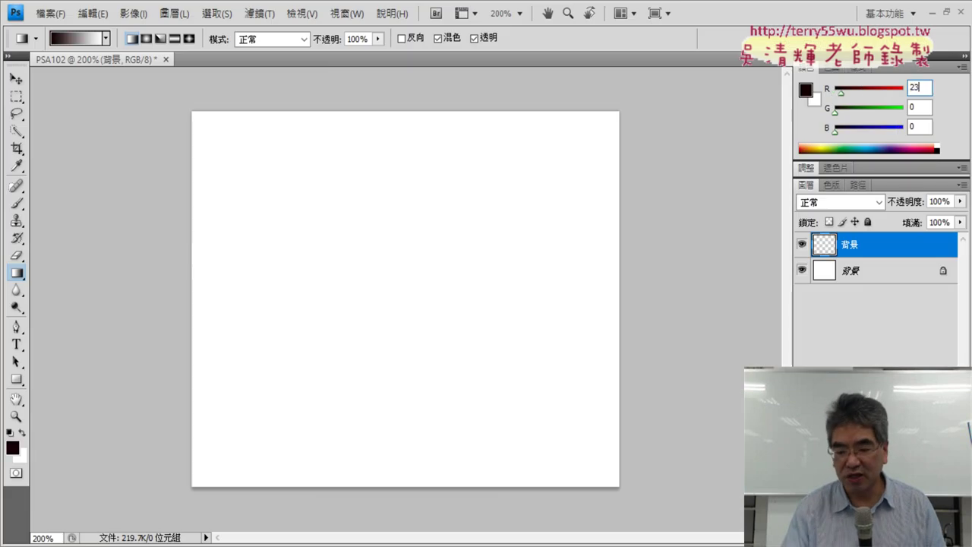
pyautogui.write('7')
pyautogui.press('Tab')
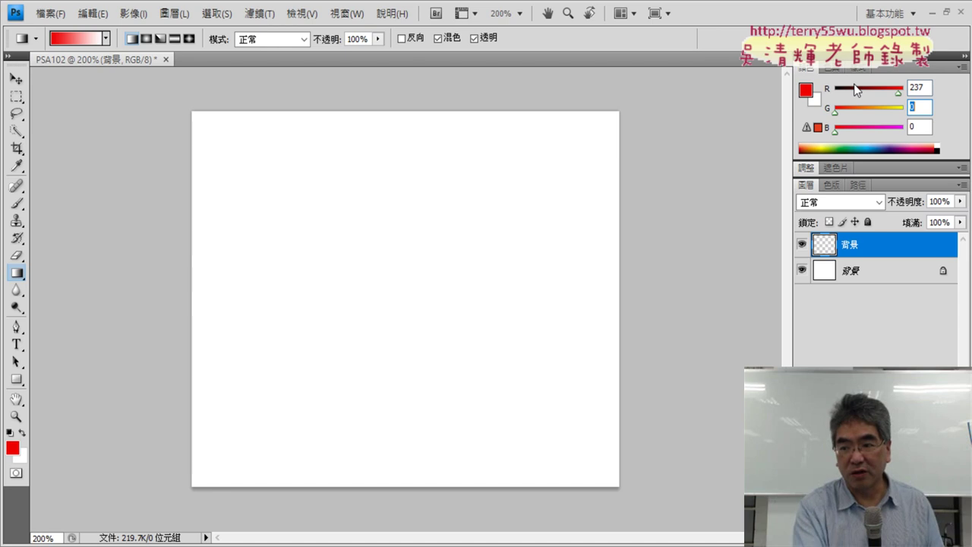
pyautogui.write('27')
pyautogui.press('Tab')
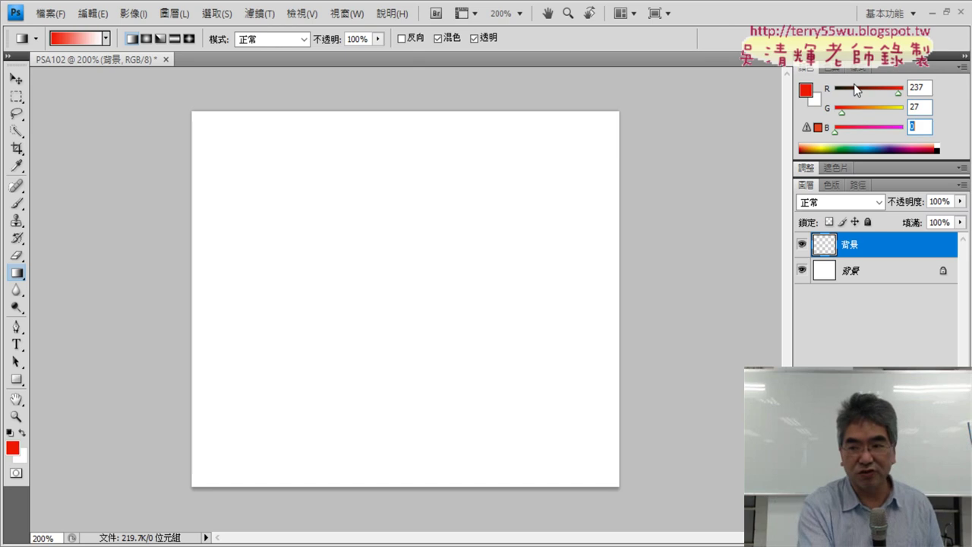
pyautogui.write('30')
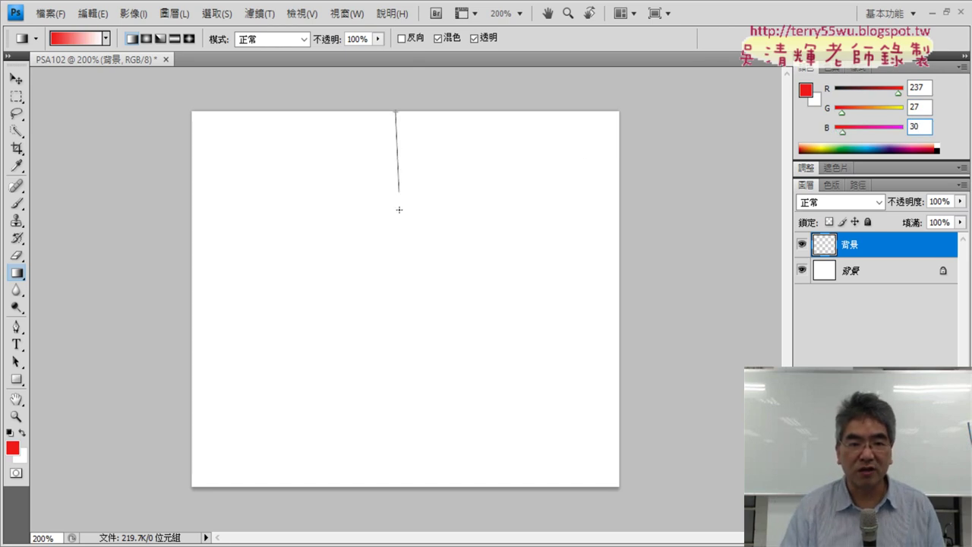
# - Fill the 背景 layer with a top-to-bottom red-to-white gradient, undoing a diagonal attempt
pyautogui.moveTo(399, 210); pyautogui.dragTo(523, 367)
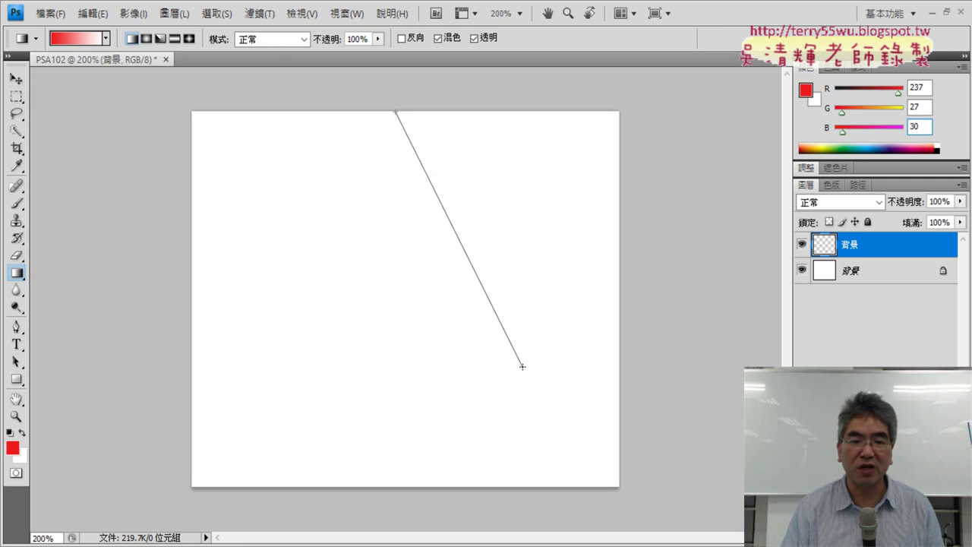
pyautogui.moveTo(522, 367); pyautogui.dragTo(522, 367)
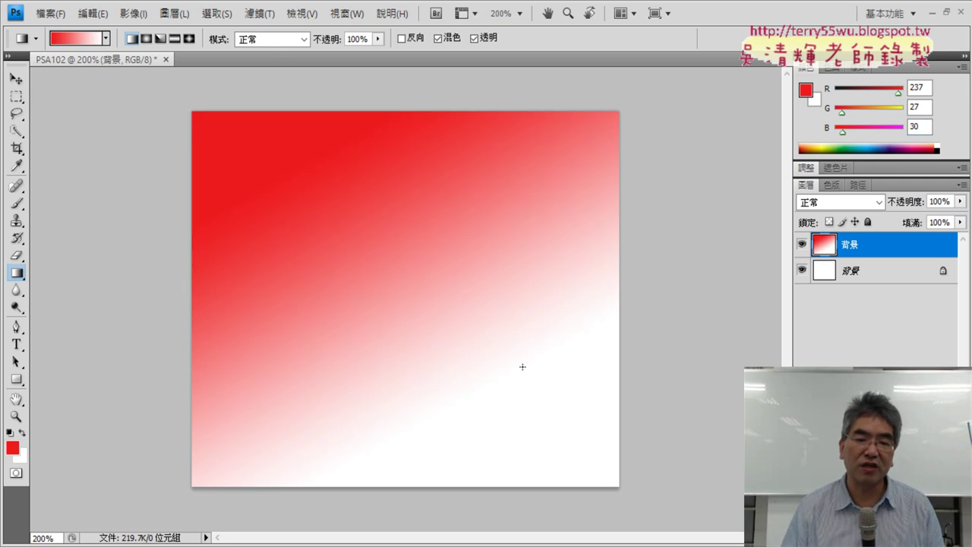
pyautogui.hotkey('ctrl', 'z')
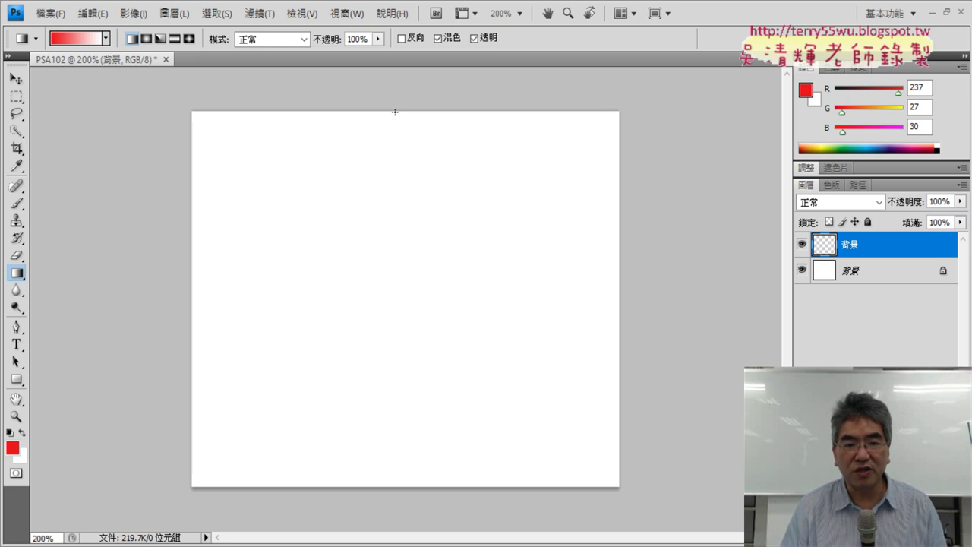
pyautogui.moveTo(395, 111); pyautogui.dragTo(395, 421)
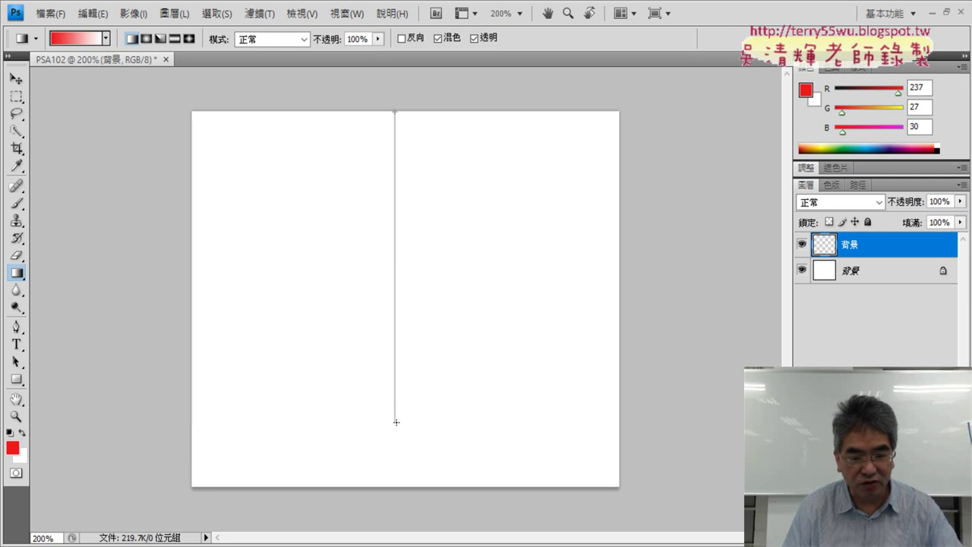
pyautogui.moveTo(507, 427); pyautogui.dragTo(465, 432)
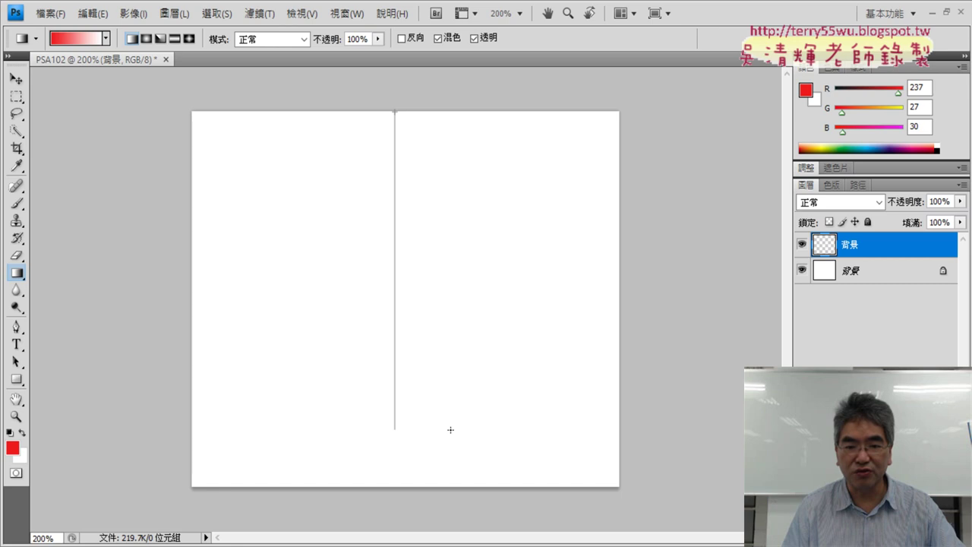
pyautogui.moveTo(450, 429); pyautogui.dragTo(451, 429)
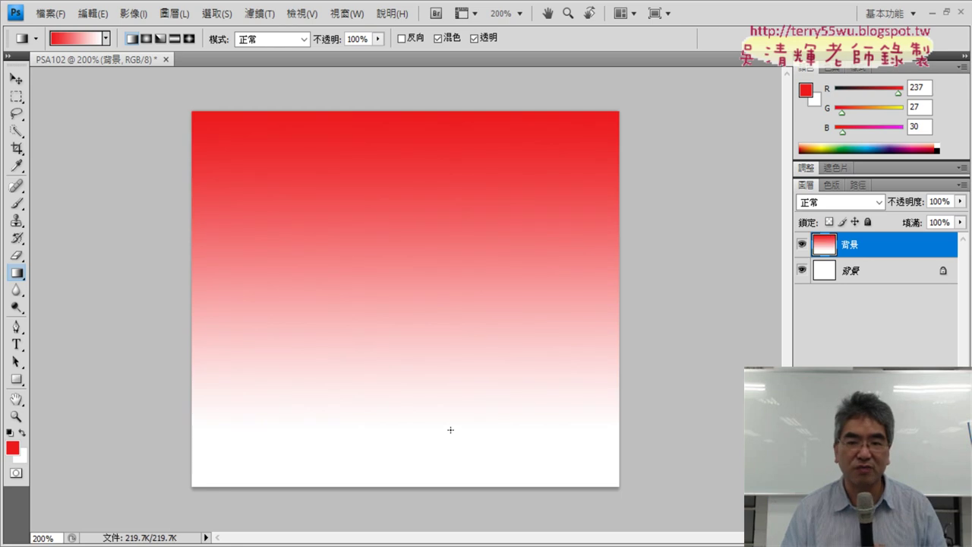
# - Recheck pages 3 and 4 of the exam PDF, then return to the gradient canvas
pyautogui.hotkey('alt', 'Tab')
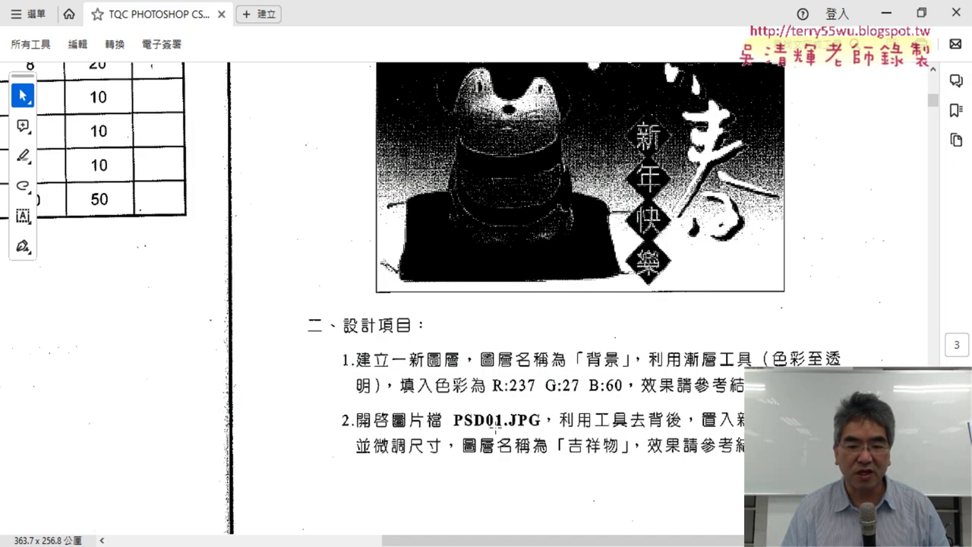
pyautogui.scroll(-1, 499, 457)
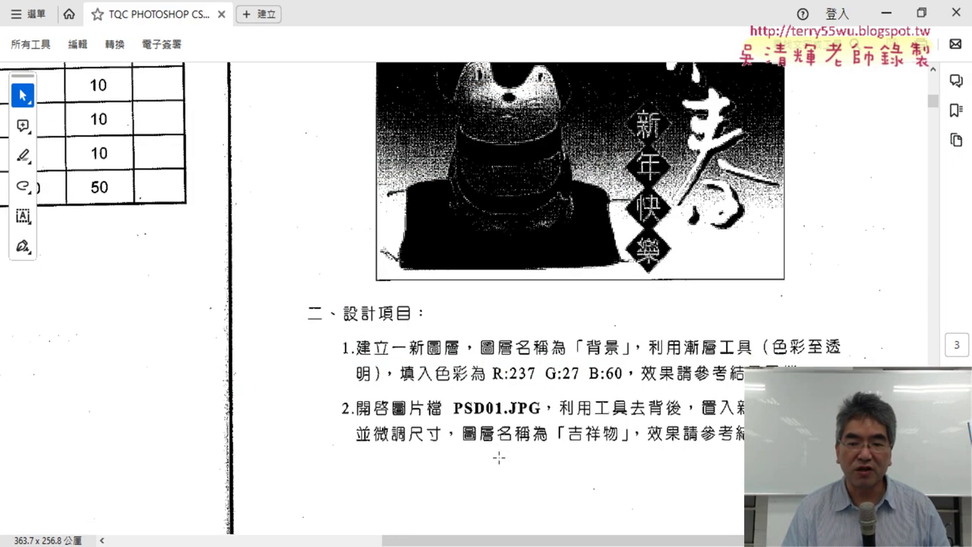
pyautogui.scroll(-5, 499, 457)
pyautogui.scroll(-5, 499, 457)
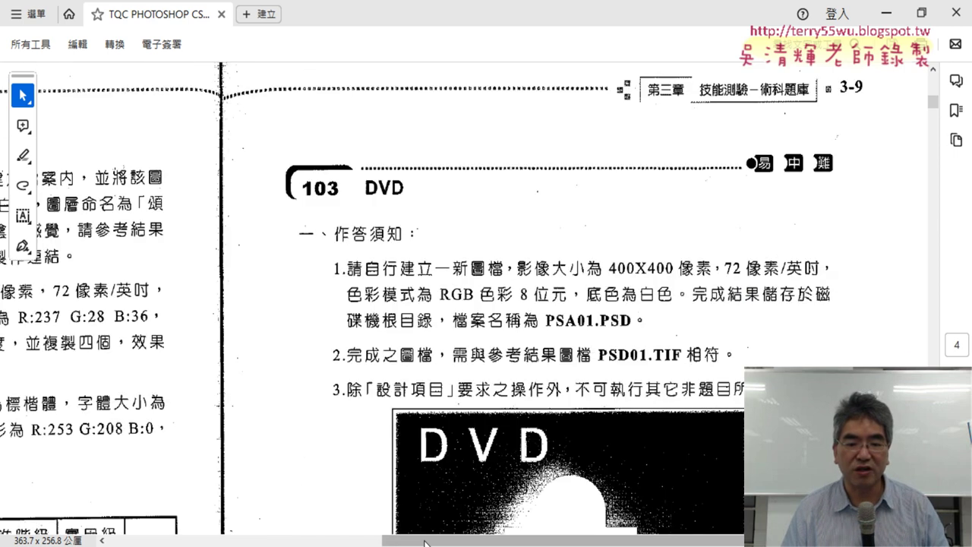
pyautogui.moveTo(437, 541); pyautogui.dragTo(170, 543)
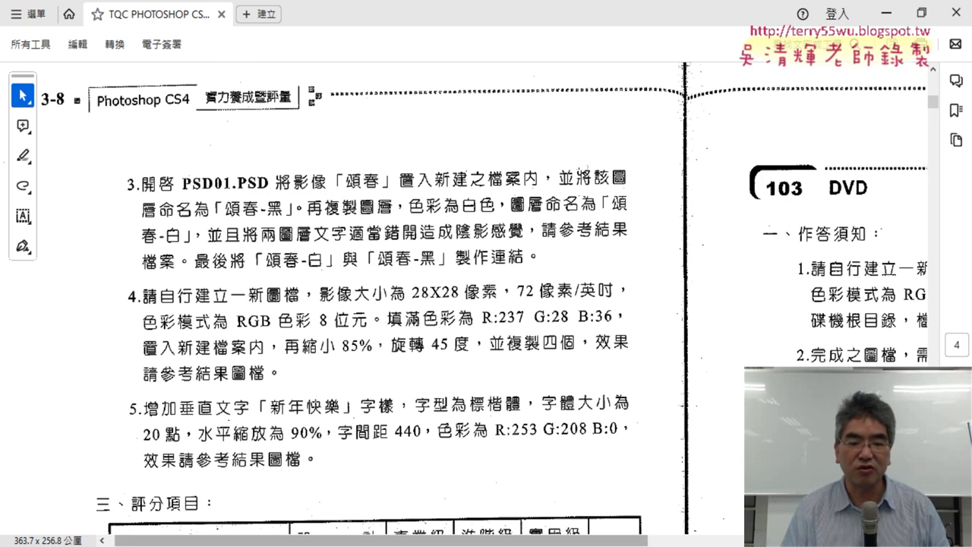
pyautogui.moveTo(379, 541); pyautogui.dragTo(645, 541)
pyautogui.scroll(5, 677, 462)
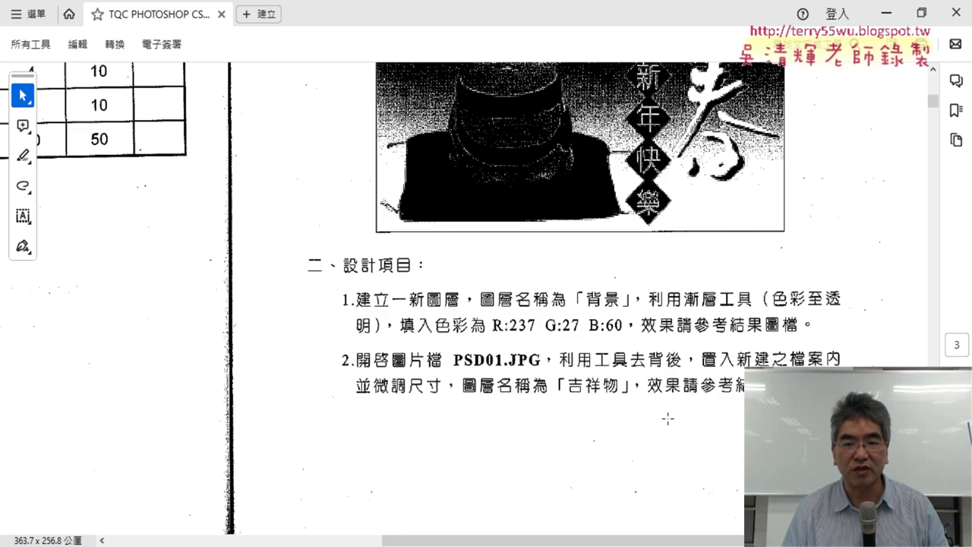
pyautogui.click(887, 14)
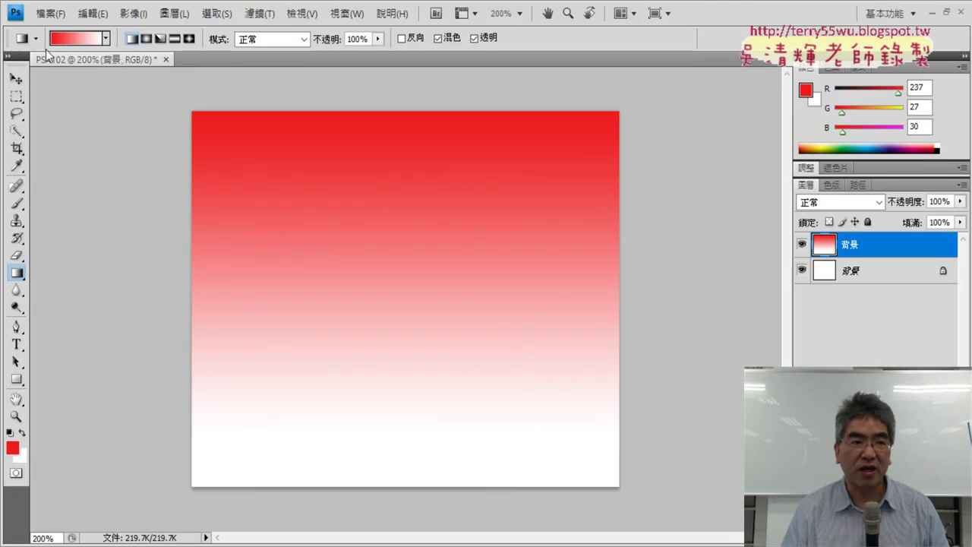
# - Browse the Open dialog's folders to locate the exam's 102 folder
pyautogui.click(50, 13)
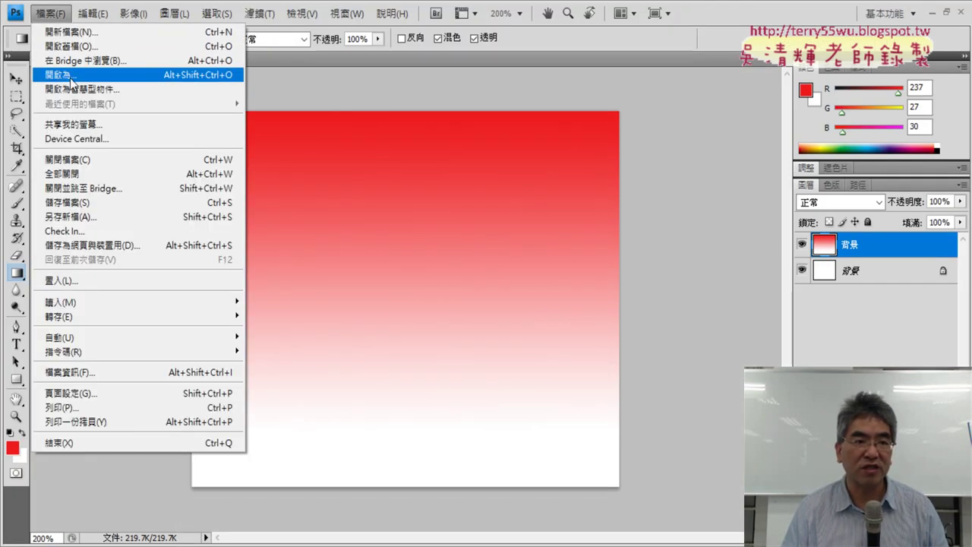
pyautogui.click(71, 46)
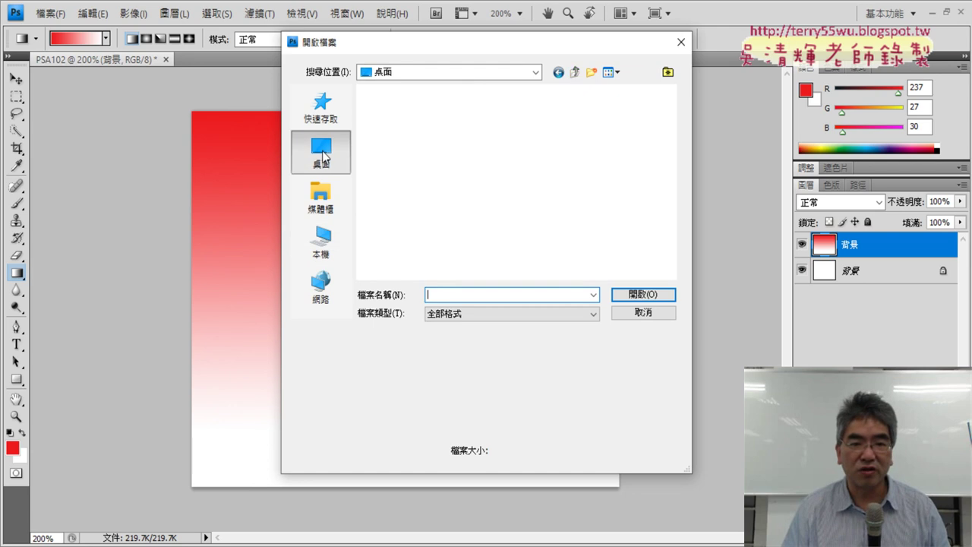
pyautogui.scroll(-5, 628, 208)
pyautogui.scroll(-2, 624, 207)
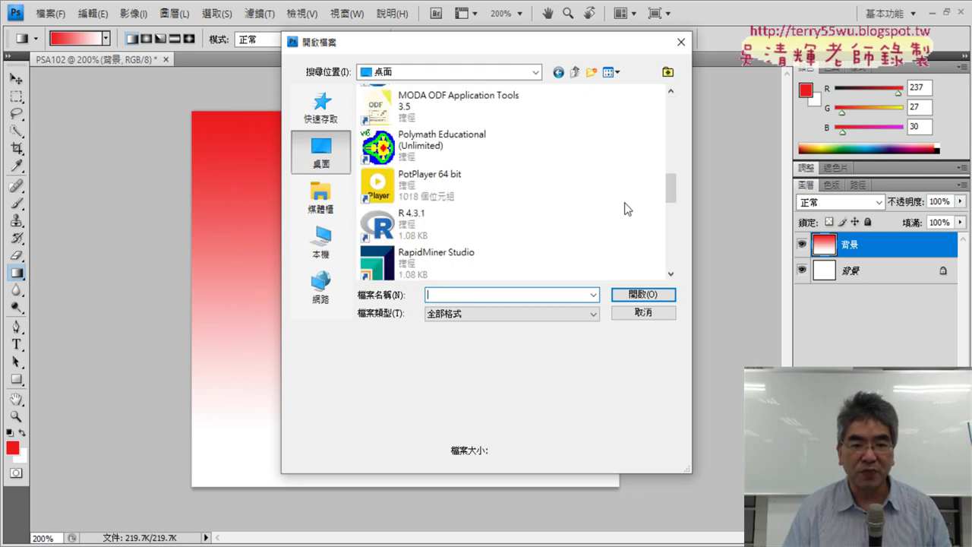
pyautogui.scroll(-4, 624, 208)
pyautogui.scroll(3, 624, 208)
pyautogui.scroll(3, 624, 208)
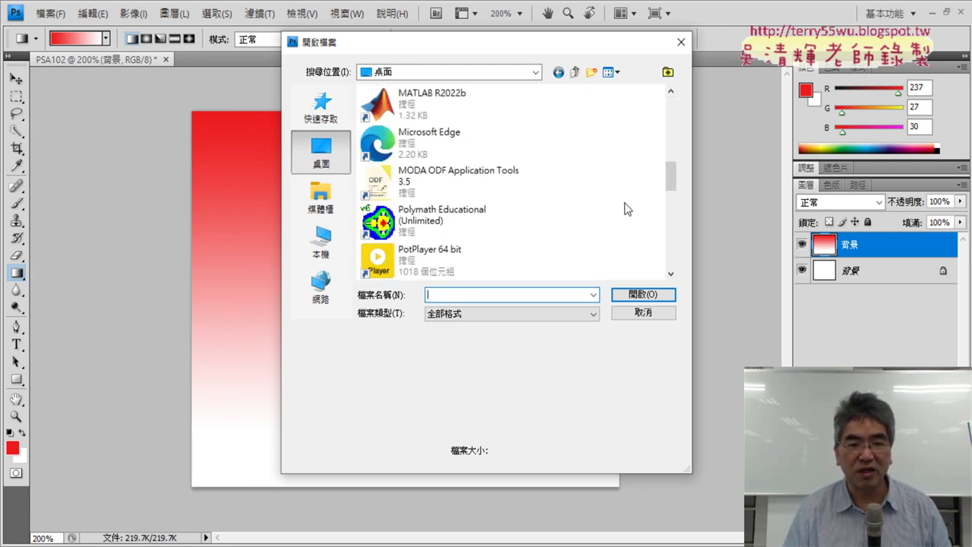
pyautogui.scroll(3, 624, 208)
pyautogui.scroll(3, 624, 208)
pyautogui.scroll(1, 624, 208)
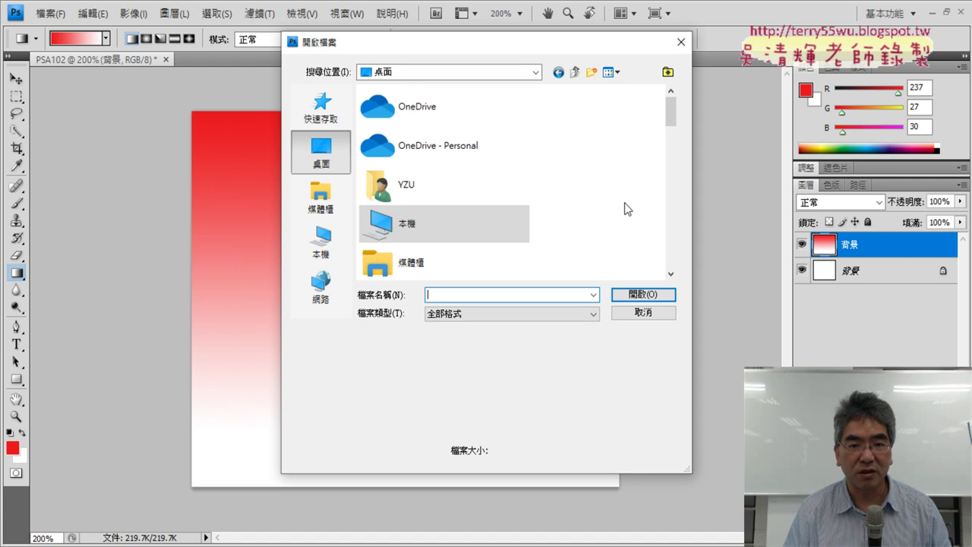
pyautogui.scroll(-5, 625, 206)
pyautogui.scroll(-2, 624, 206)
pyautogui.scroll(-4, 625, 207)
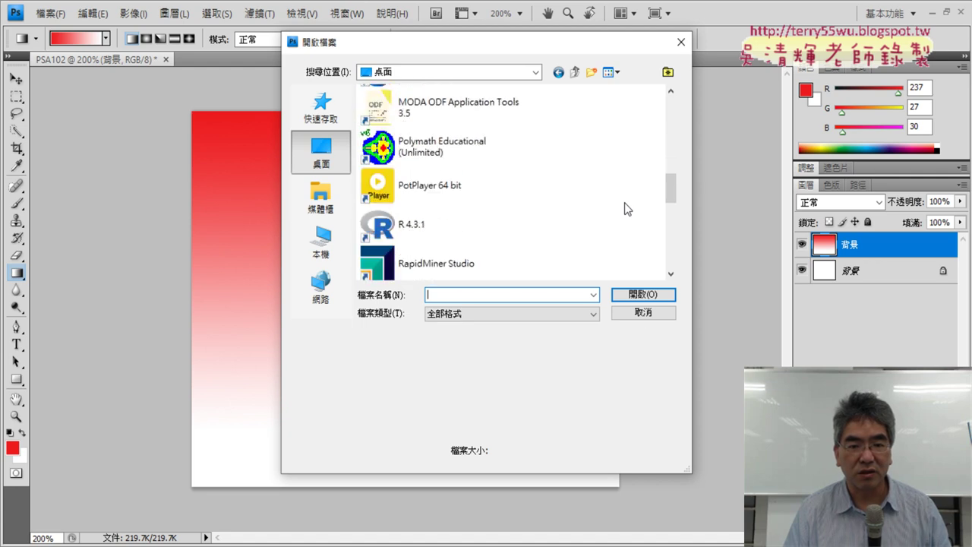
pyautogui.click(647, 312)
pyautogui.click(927, 12)
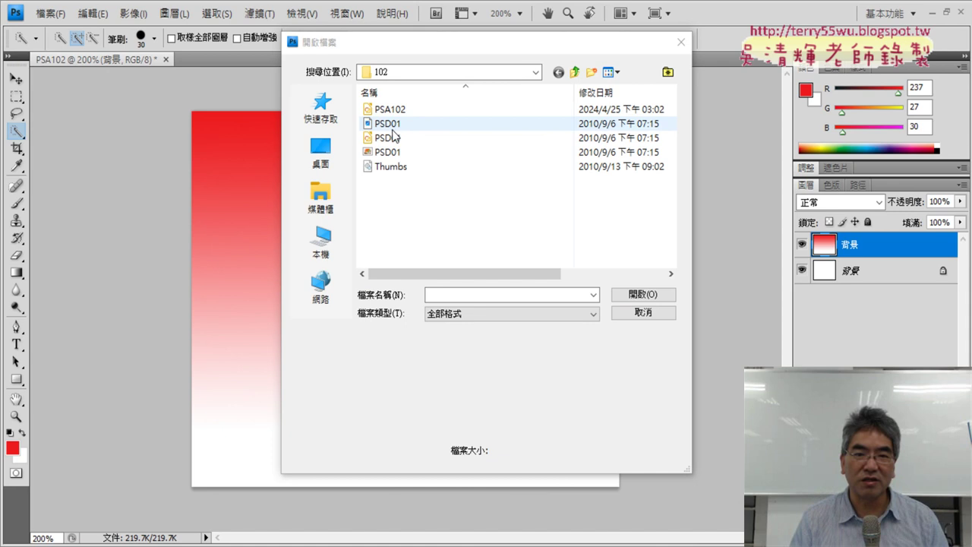
# - Preview the PSD01 files in folder 102 and open the PSD01.JPG mascot photo
pyautogui.click(394, 126)
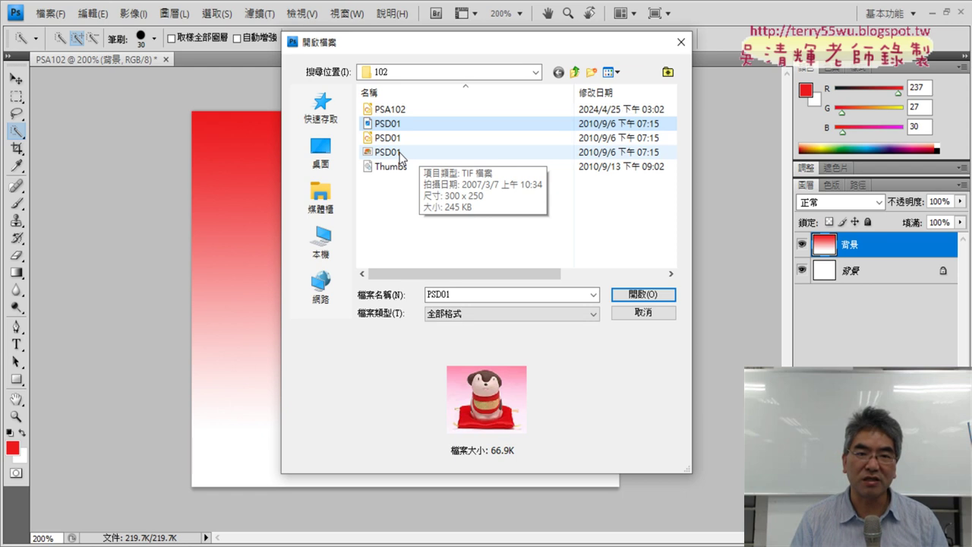
pyautogui.click(408, 109)
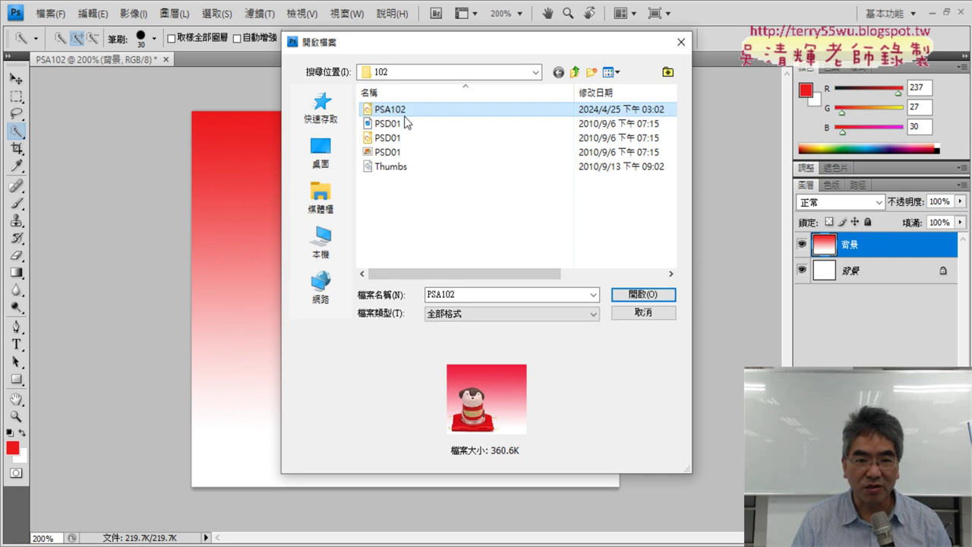
pyautogui.click(406, 124)
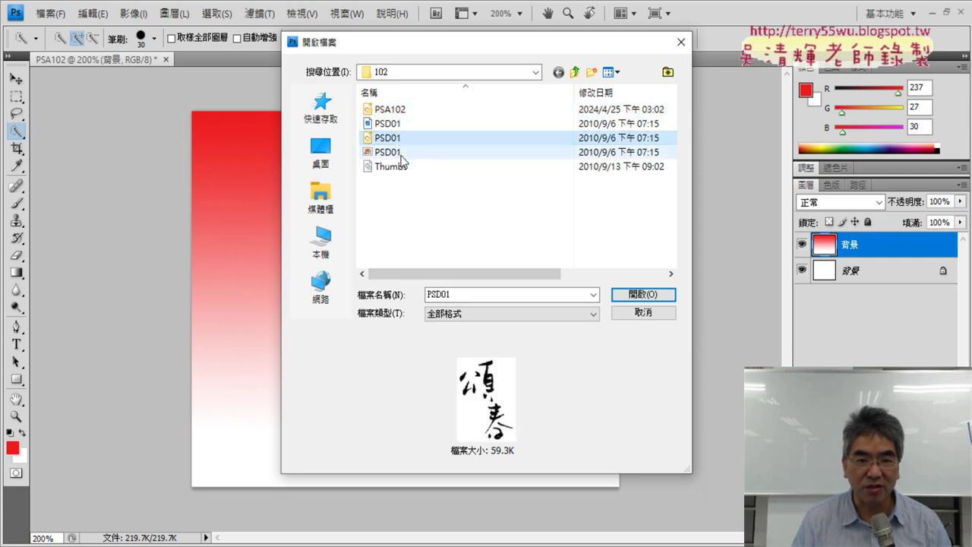
pyautogui.click(401, 156)
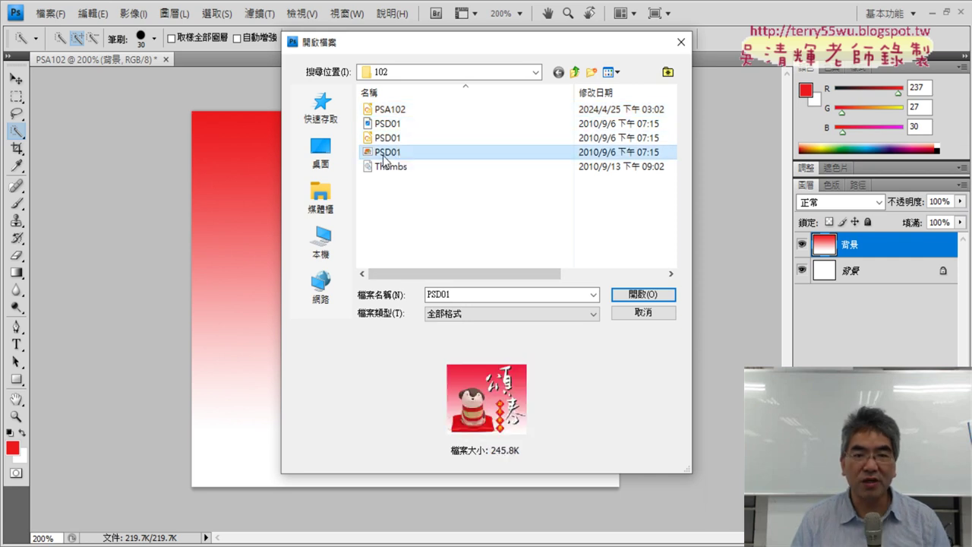
pyautogui.moveTo(387, 152)
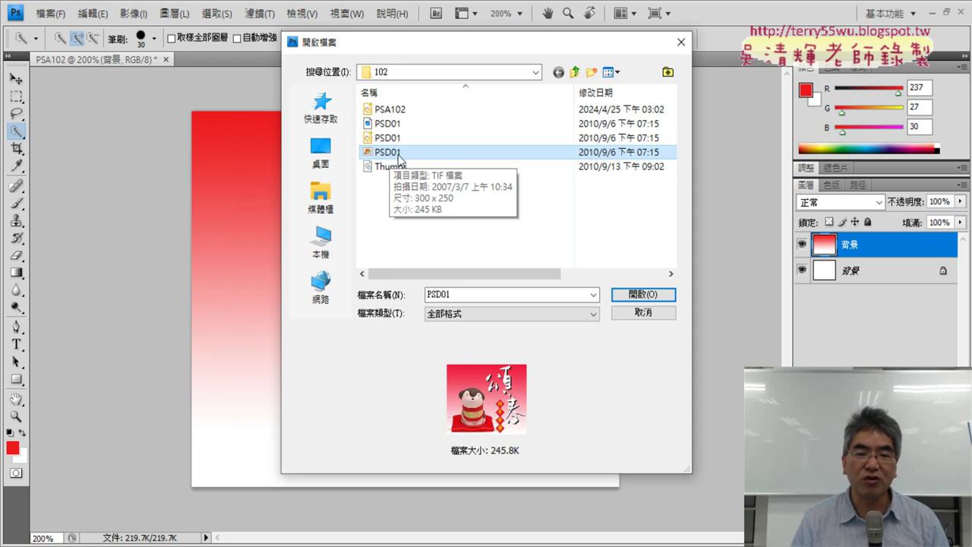
pyautogui.click(406, 124)
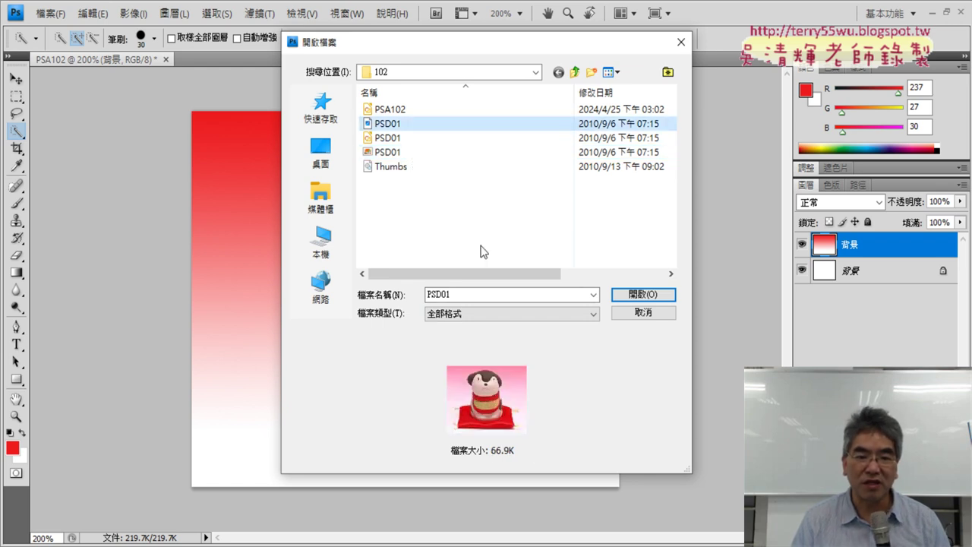
pyautogui.click(641, 294)
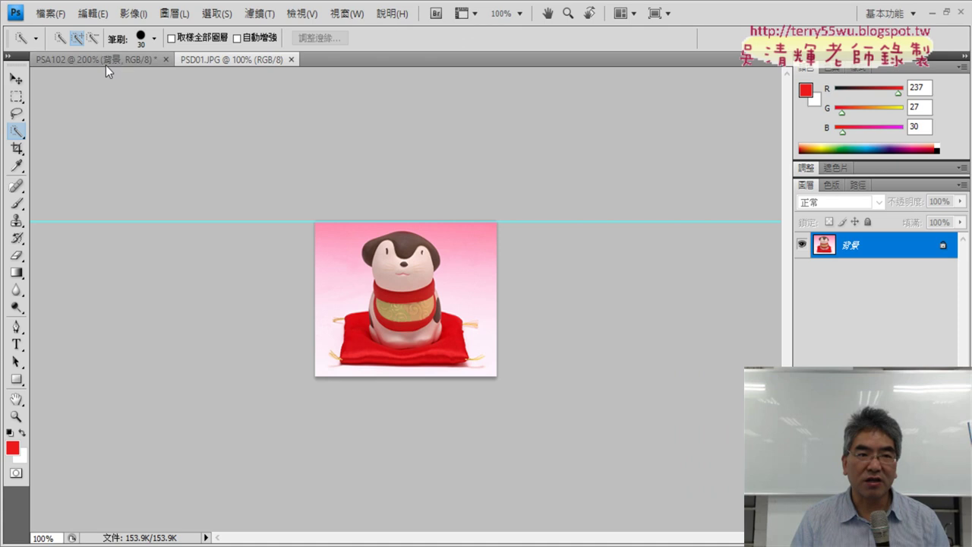
# - Open the PSD01.TIF sample poster from the same folder
pyautogui.click(50, 13)
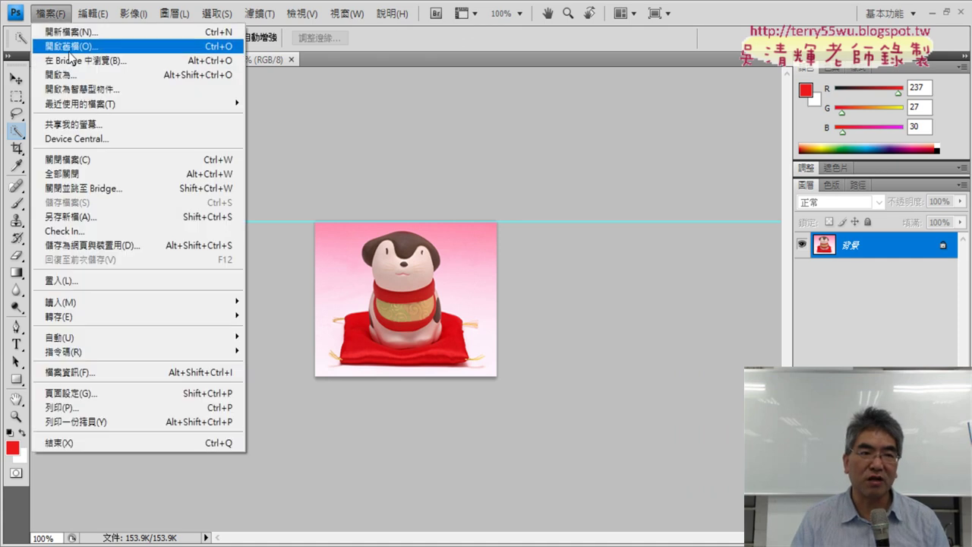
pyautogui.click(60, 43)
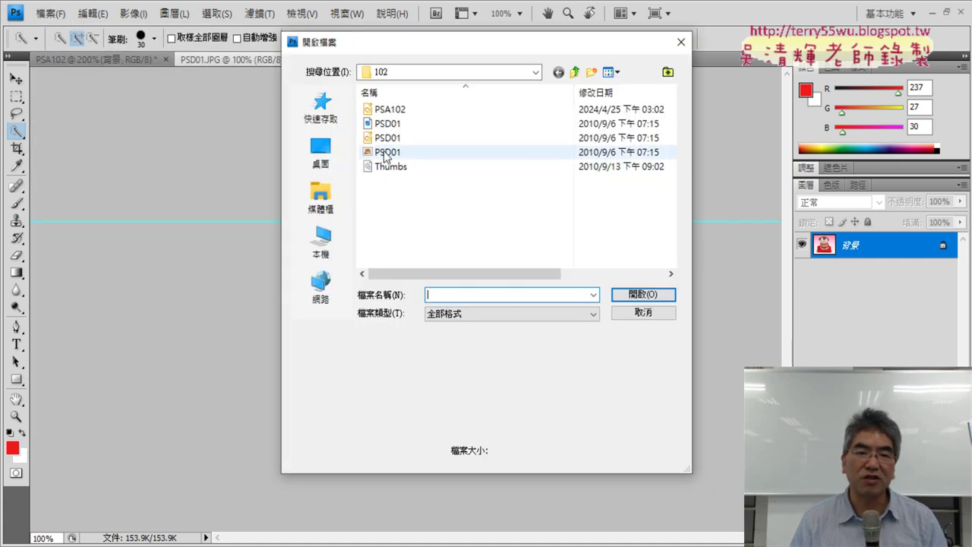
pyautogui.click(391, 155)
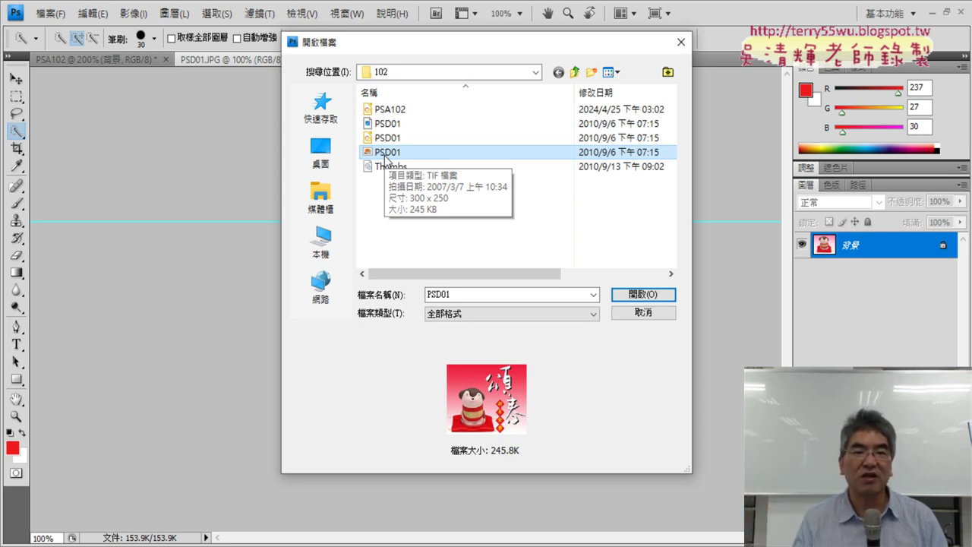
pyautogui.click(643, 294)
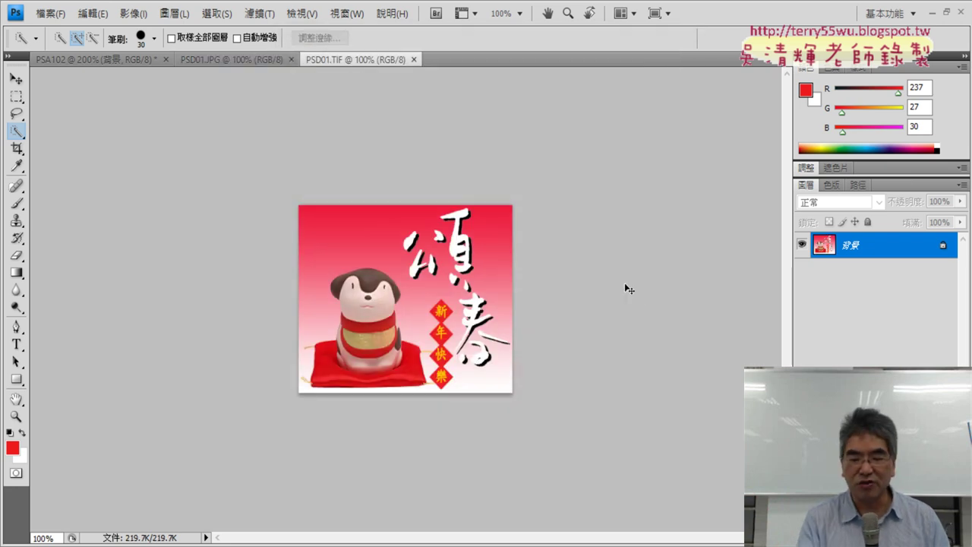
# - Zoom in and compare PSD01.TIF, PSA102 and PSD01.JPG, ending on the mascot photo
pyautogui.hotkey('ctrl', '+')
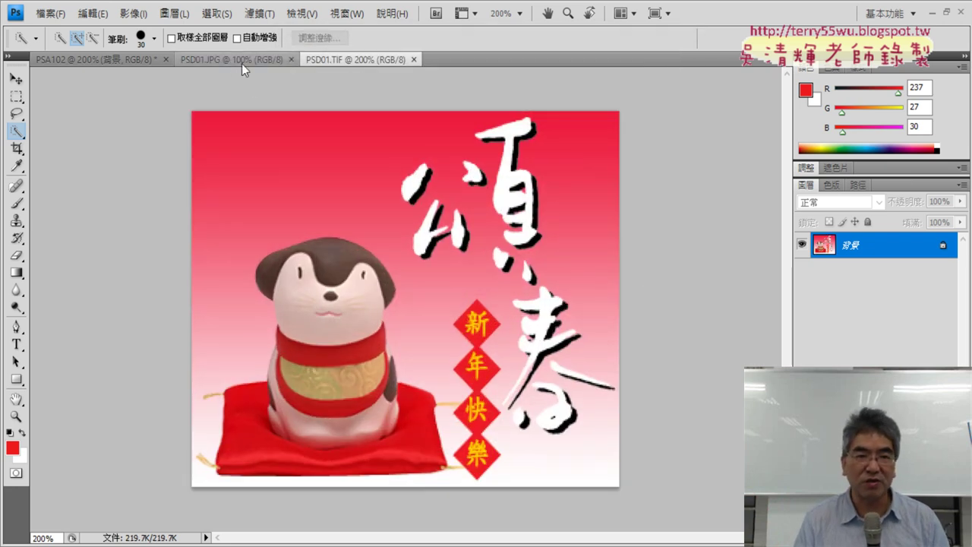
pyautogui.click(241, 63)
pyautogui.hotkey('ctrl', '+')
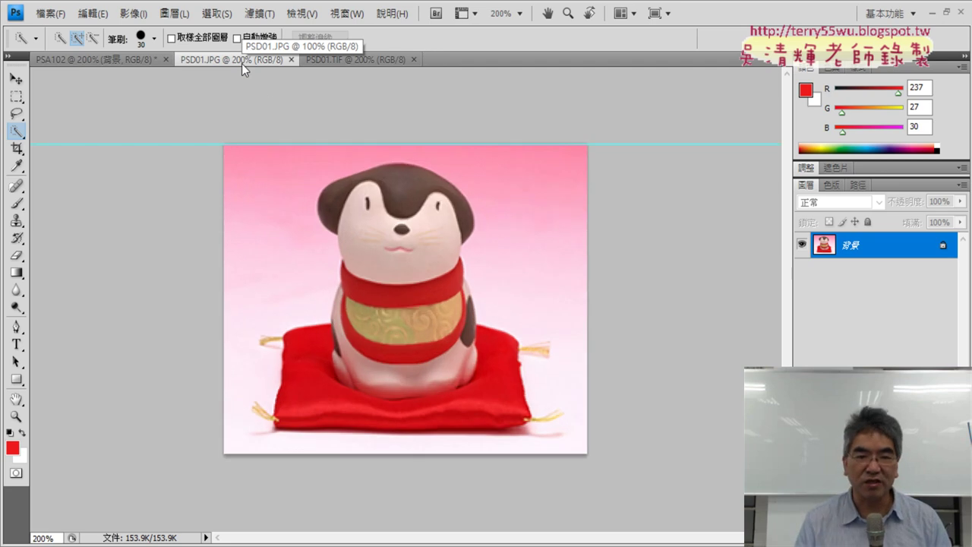
pyautogui.hotkey('ctrl', '+')
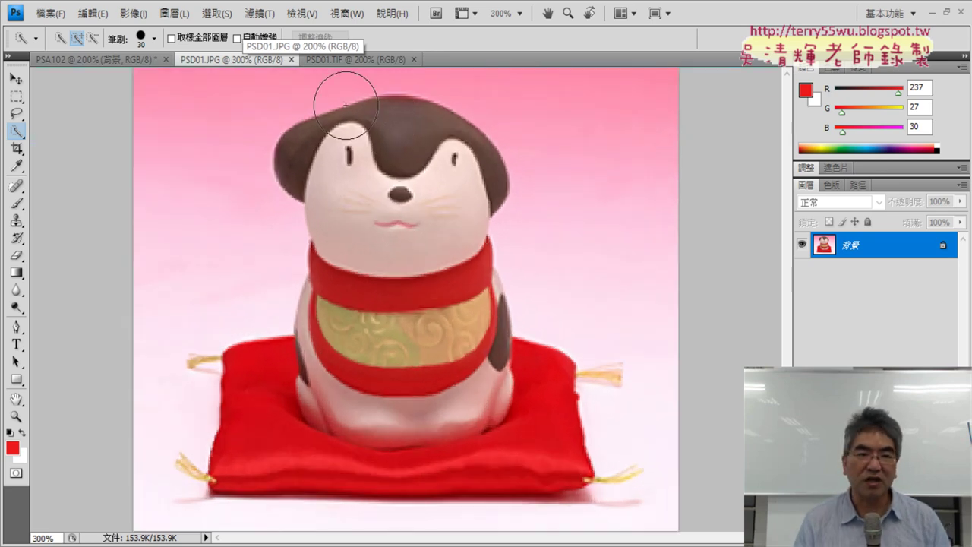
pyautogui.hotkey('ctrl', 'Tab')
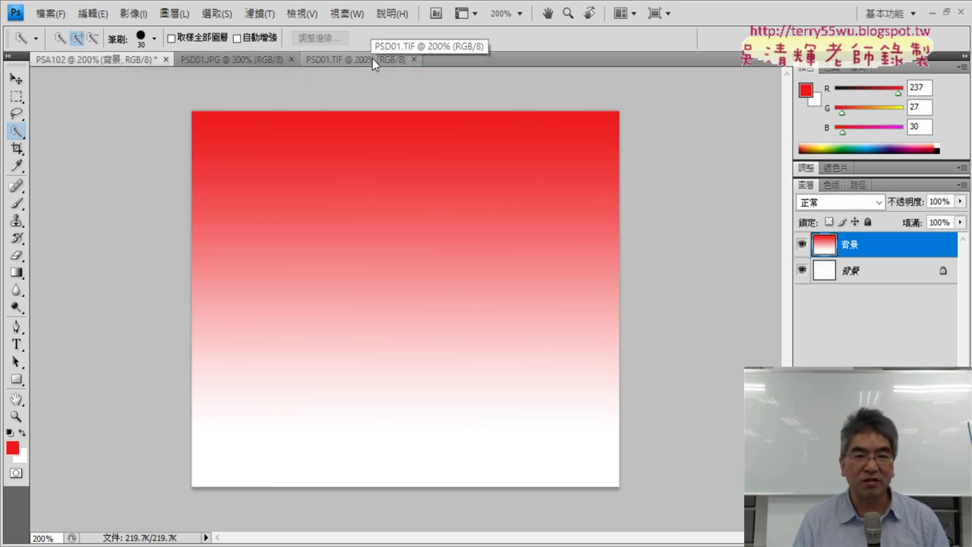
pyautogui.click(372, 58)
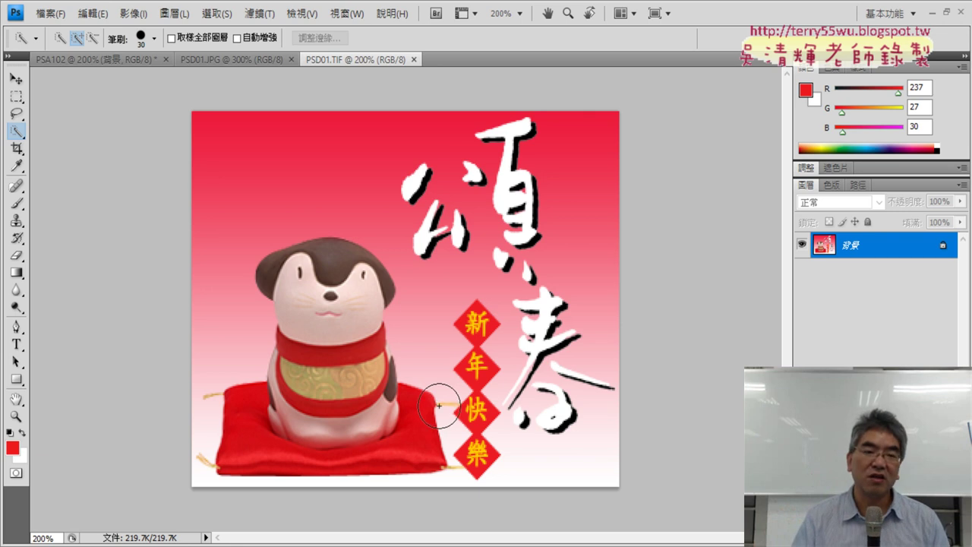
pyautogui.click(221, 60)
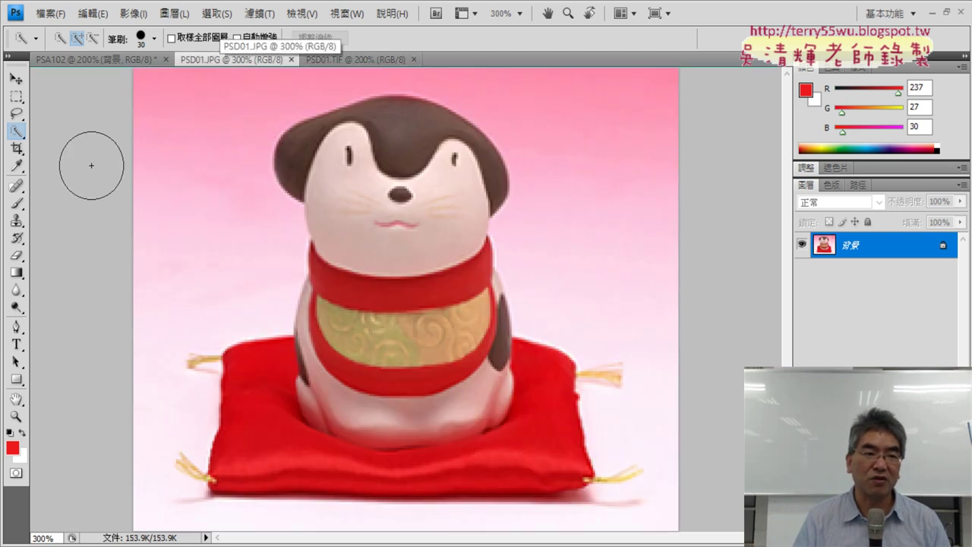
pyautogui.rightClick(16, 132)
# - Quick-select the pink background on both sides, then invert to select the mascot
pyautogui.click(75, 134)
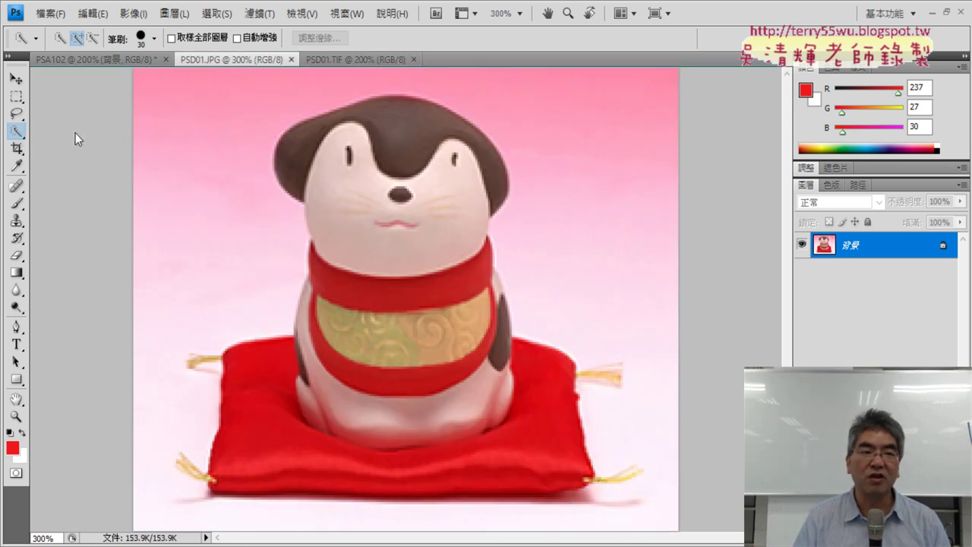
pyautogui.click(16, 115)
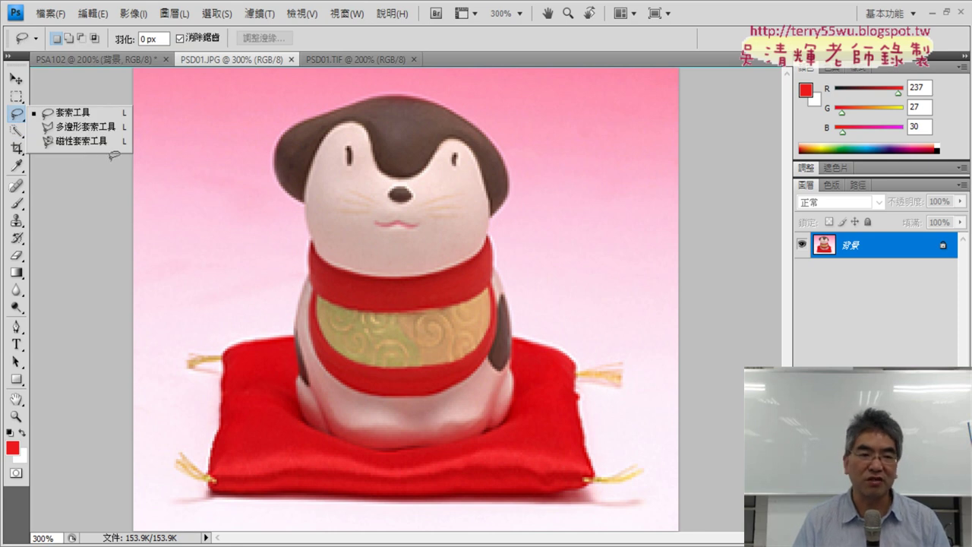
pyautogui.click(20, 134)
pyautogui.click(76, 131)
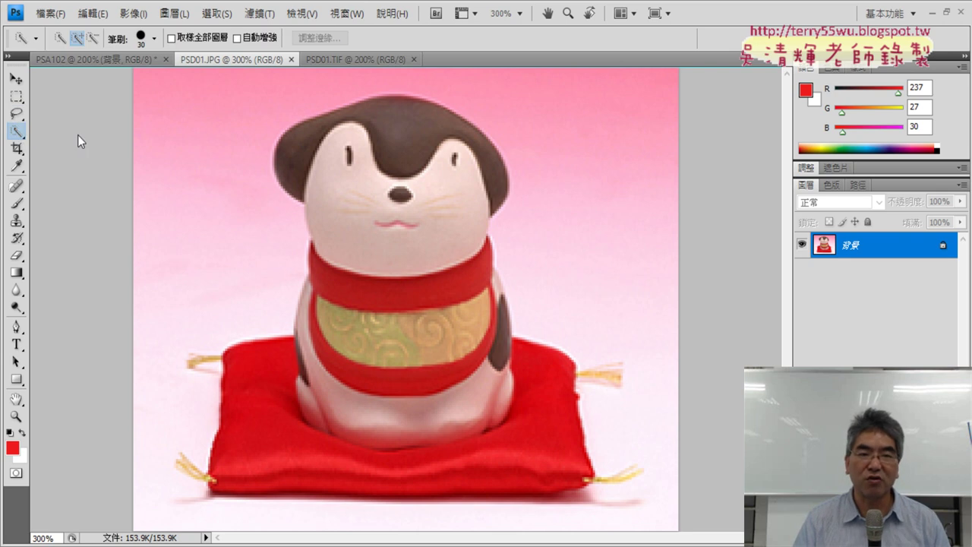
pyautogui.click(581, 136)
pyautogui.click(210, 125)
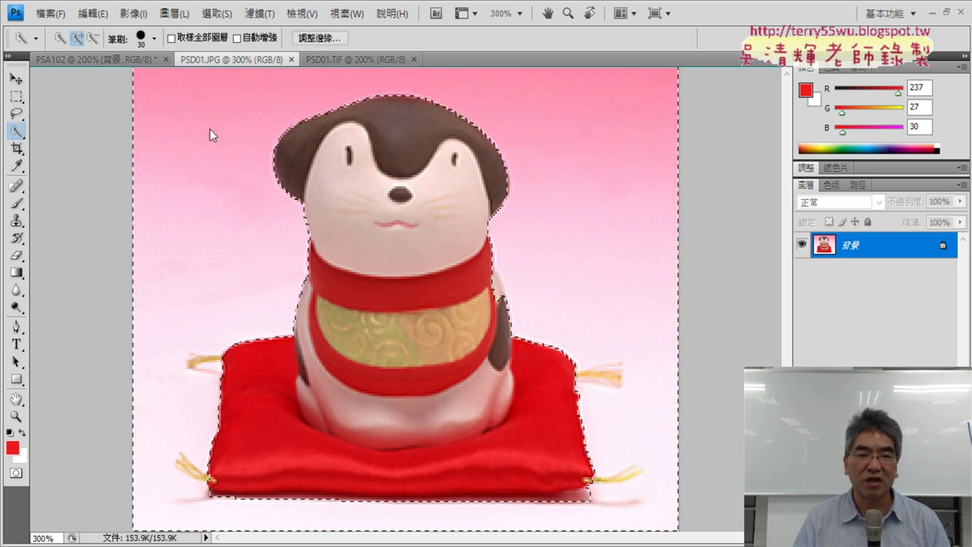
pyautogui.rightClick(407, 161)
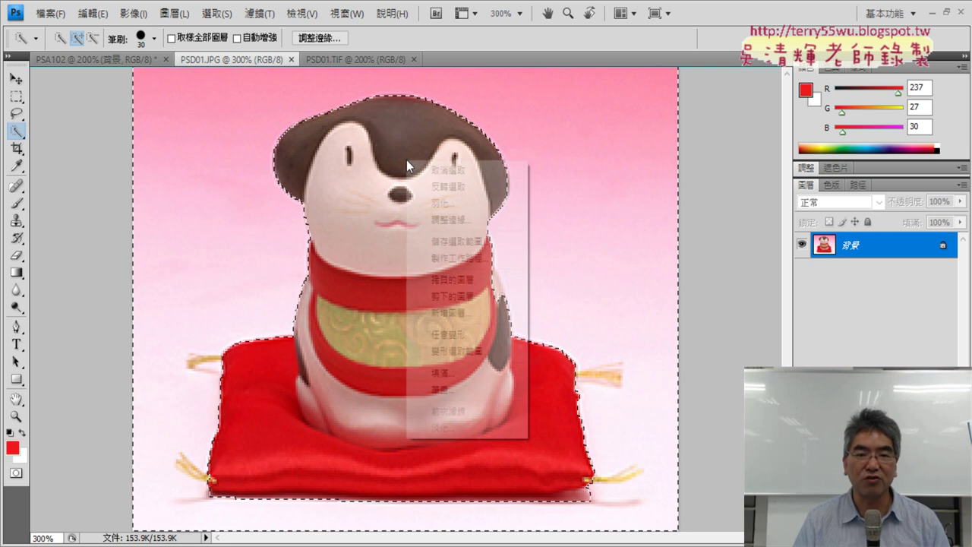
pyautogui.click(471, 187)
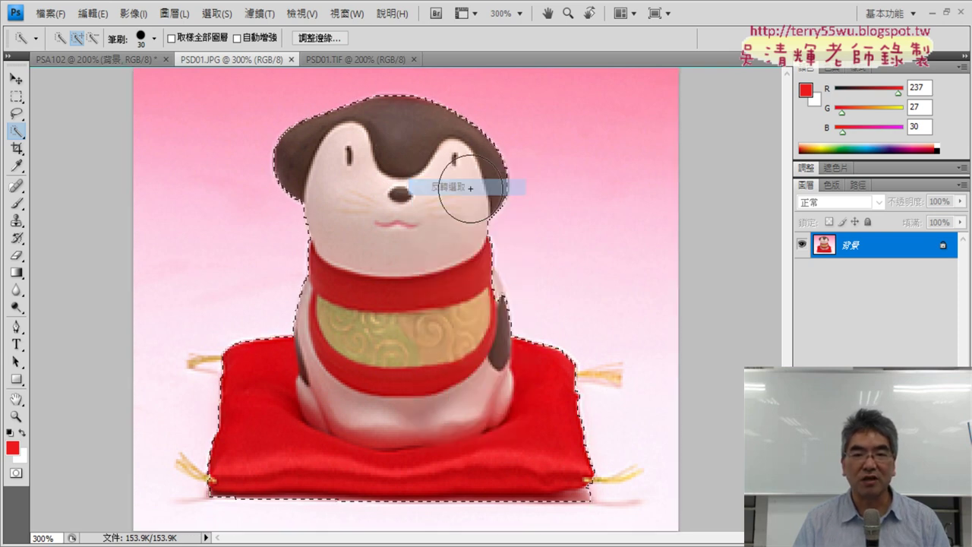
# - Add the missed neck area and three tassels to the selection using Lasso in Add mode
pyautogui.click(17, 113)
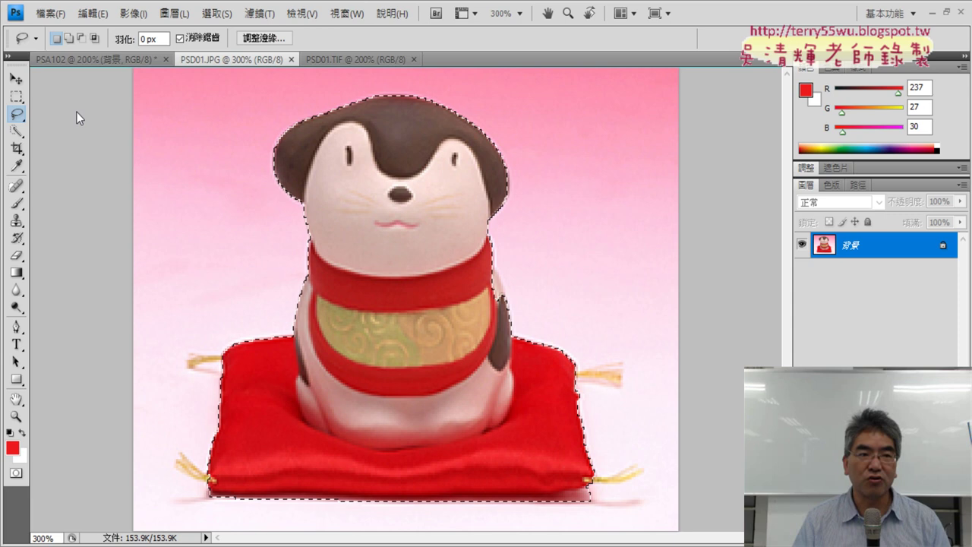
pyautogui.click(68, 38)
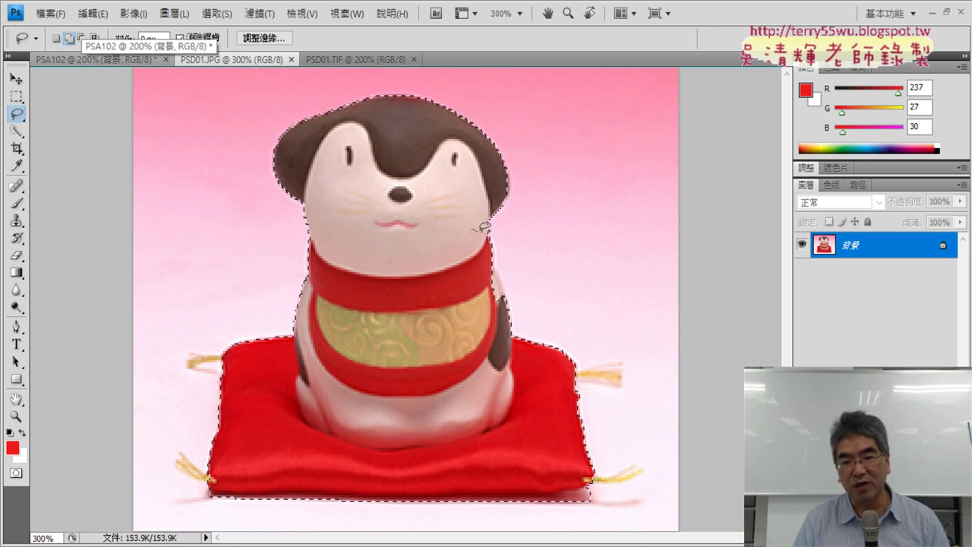
pyautogui.moveTo(471, 227)
pyautogui.mouseDown()
pyautogui.moveTo(494, 252)
pyautogui.moveTo(473, 227)
pyautogui.mouseUp()
pyautogui.moveTo(558, 373); pyautogui.dragTo(631, 371)
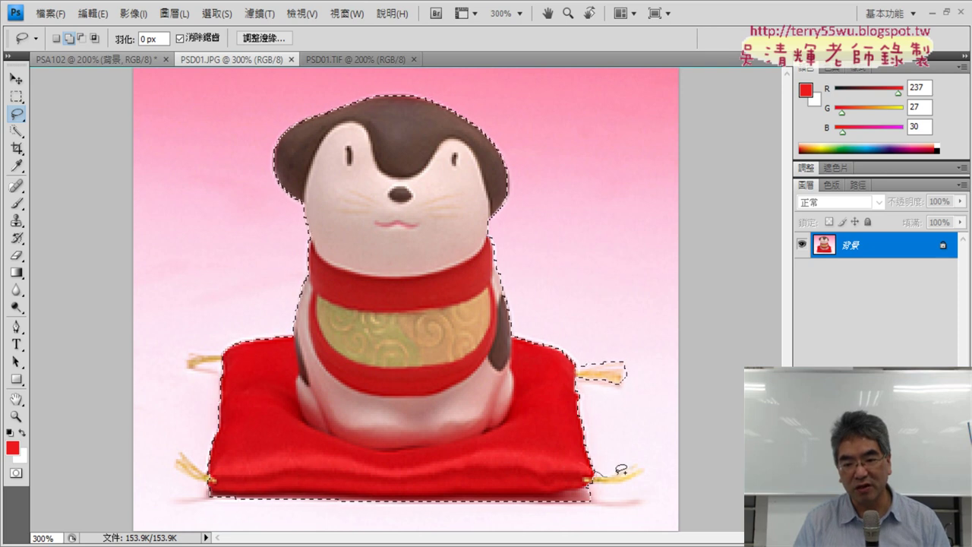
pyautogui.moveTo(619, 471); pyautogui.dragTo(643, 467)
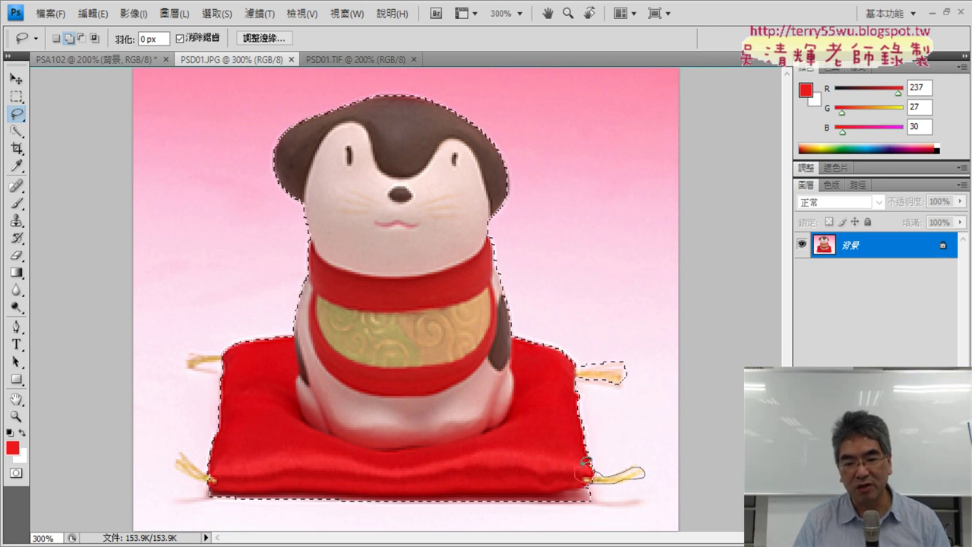
pyautogui.moveTo(586, 460); pyautogui.dragTo(586, 477)
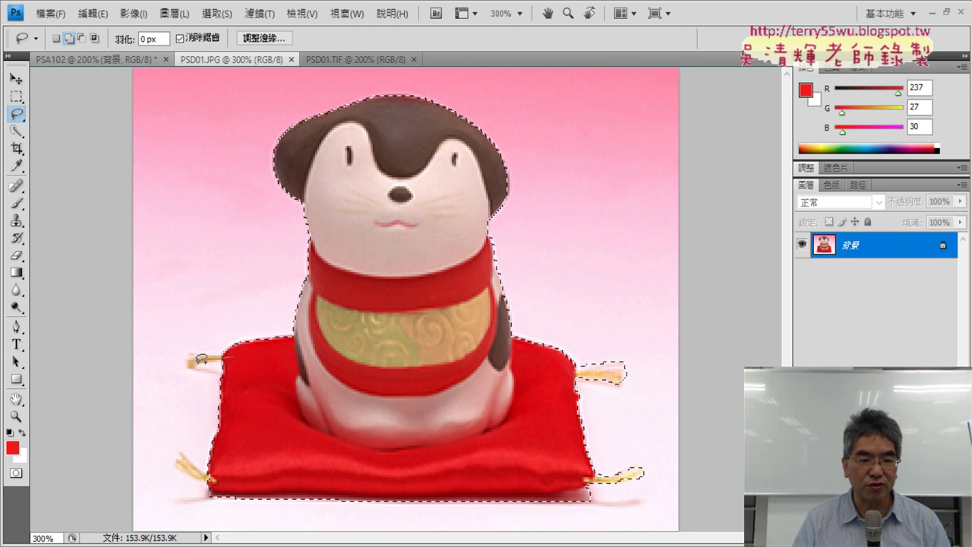
pyautogui.moveTo(226, 350); pyautogui.dragTo(224, 353)
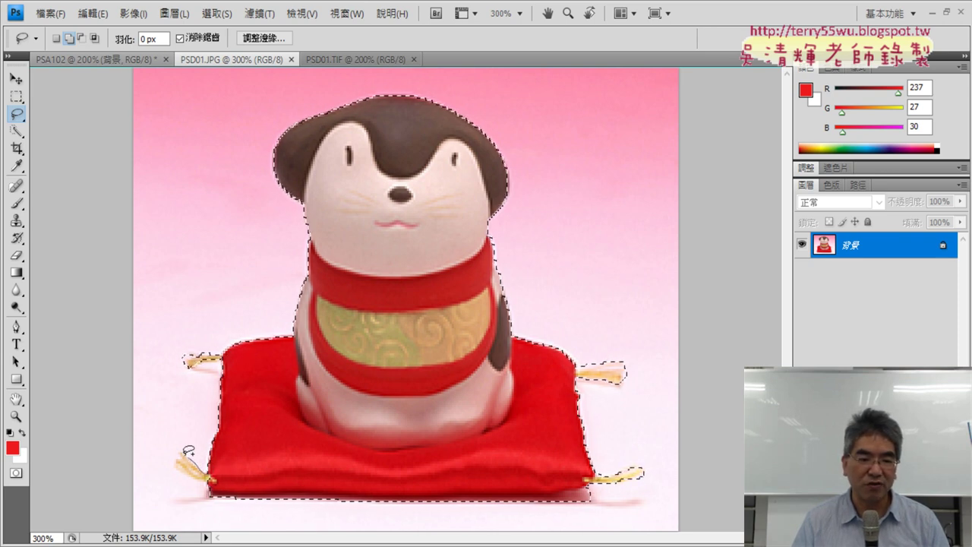
pyautogui.moveTo(201, 472); pyautogui.dragTo(220, 480)
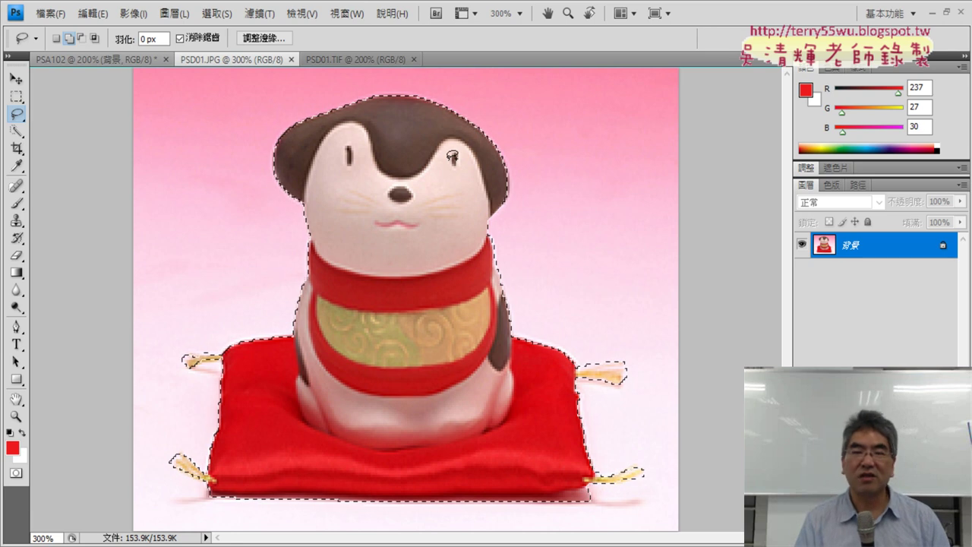
# - Paste the copied mascot and cushion into the red-gradient PSA102 document
pyautogui.click(98, 59)
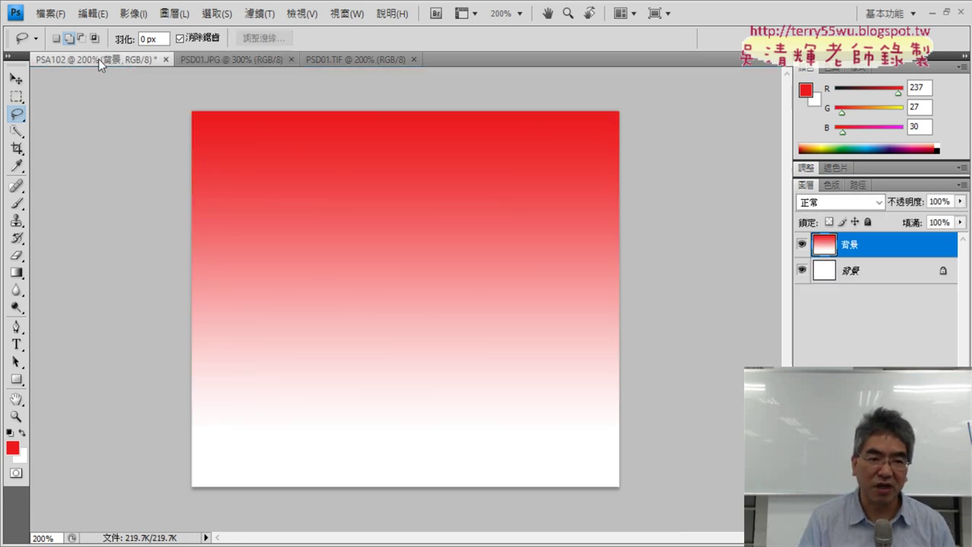
pyautogui.hotkey('ctrl', 'v')
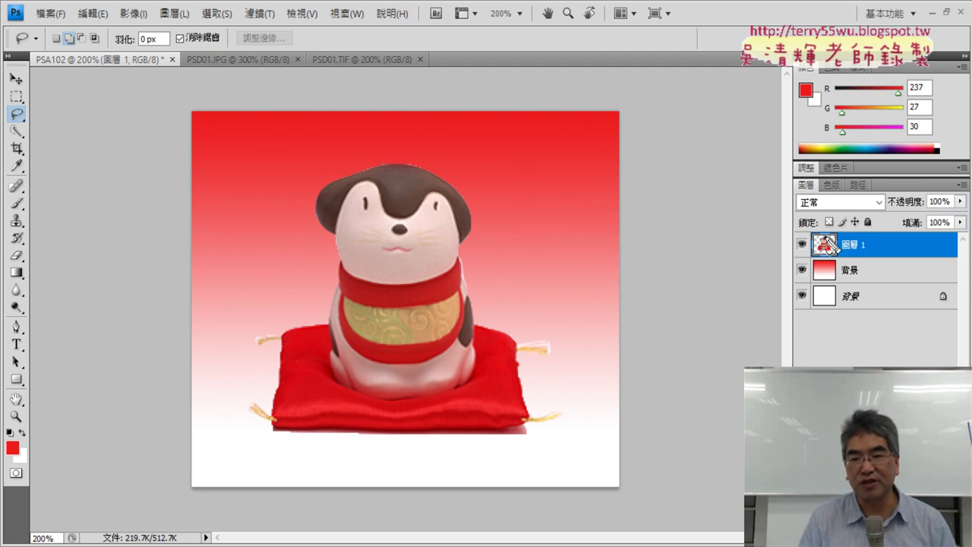
pyautogui.moveTo(783, 223)
pyautogui.mouseDown()
pyautogui.moveTo(783, 255)
pyautogui.moveTo(908, 262)
pyautogui.mouseUp()
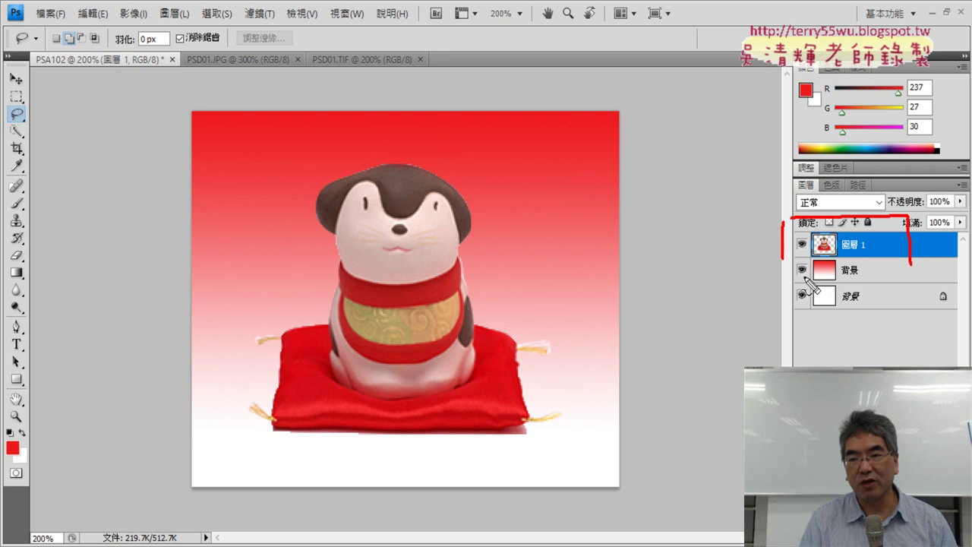
pyautogui.moveTo(789, 270); pyautogui.dragTo(906, 269)
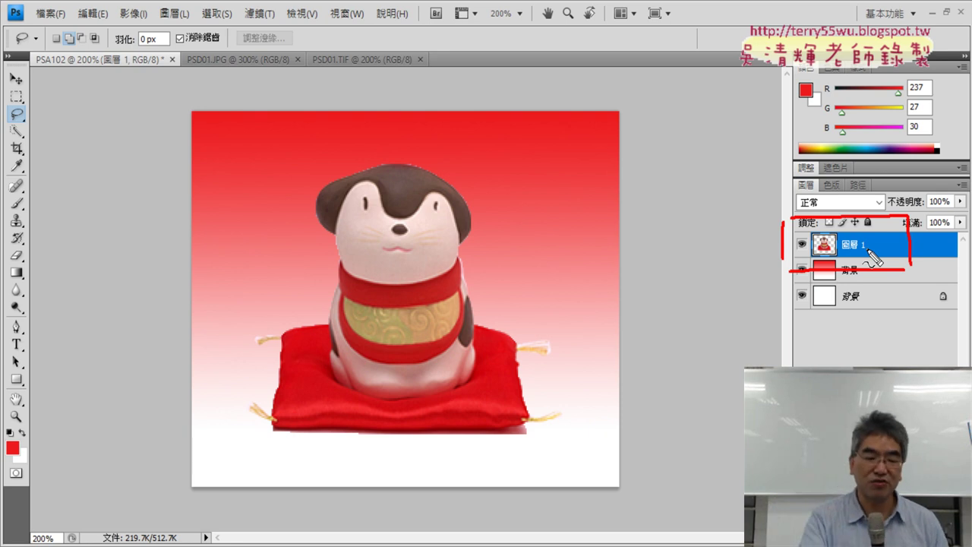
# - Rename layer 圖層 1 to 吉祥物, dismissing an accidentally opened Layer Style dialog
pyautogui.press('Escape')
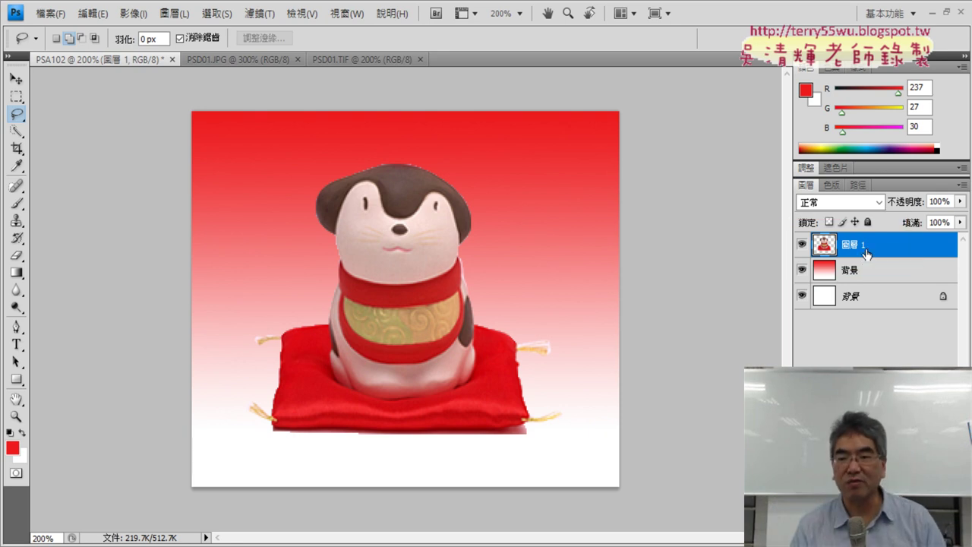
pyautogui.doubleClick(834, 247)
pyautogui.click(677, 74)
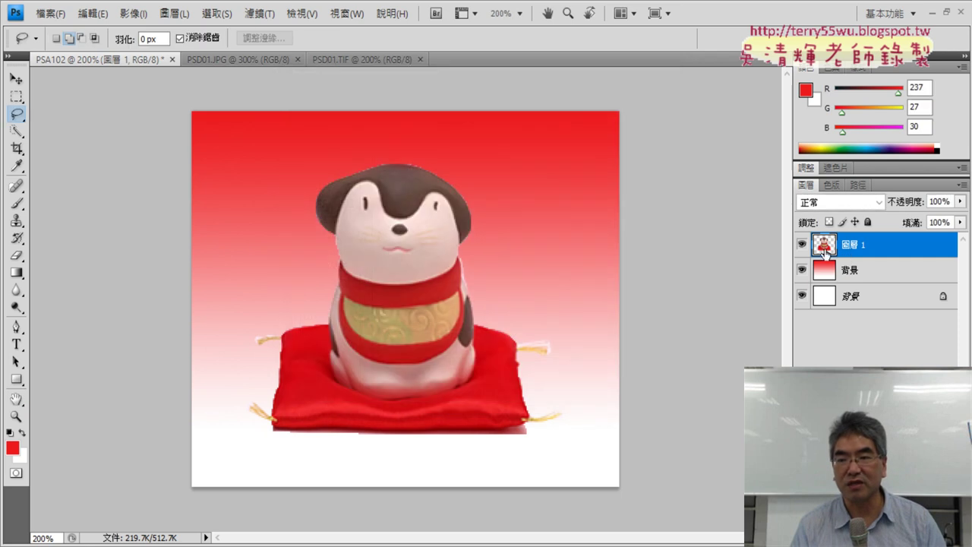
pyautogui.doubleClick(852, 244)
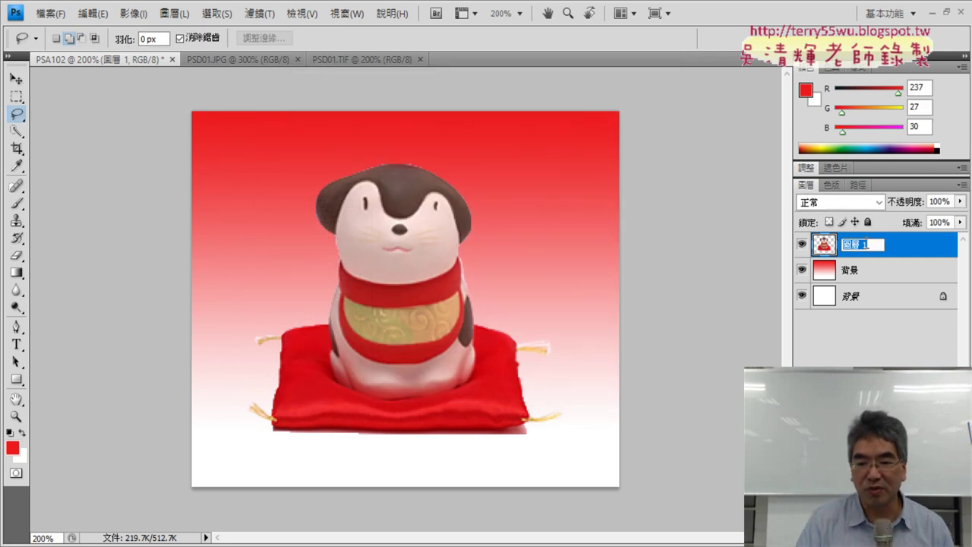
pyautogui.write('品')
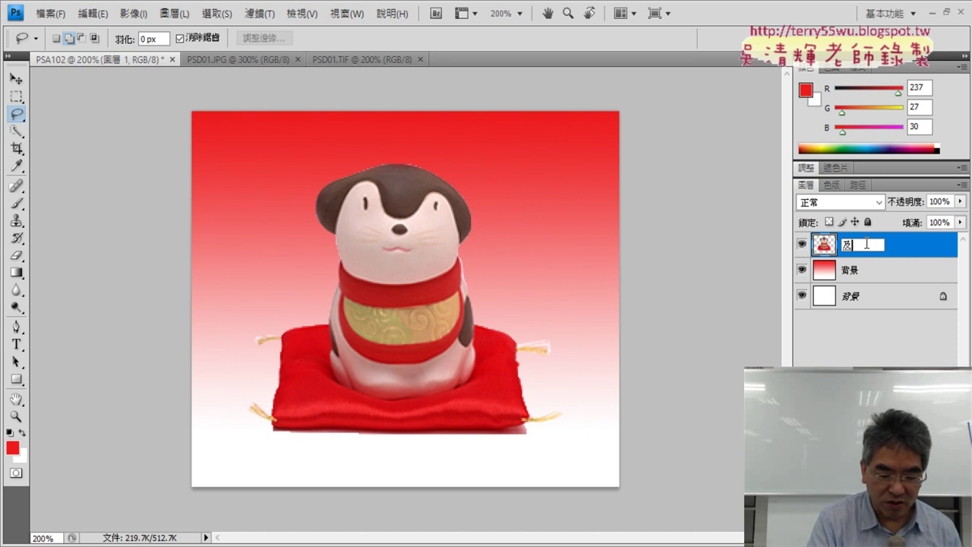
pyautogui.write('ㄒㄧㄤ')
pyautogui.write('祥物')
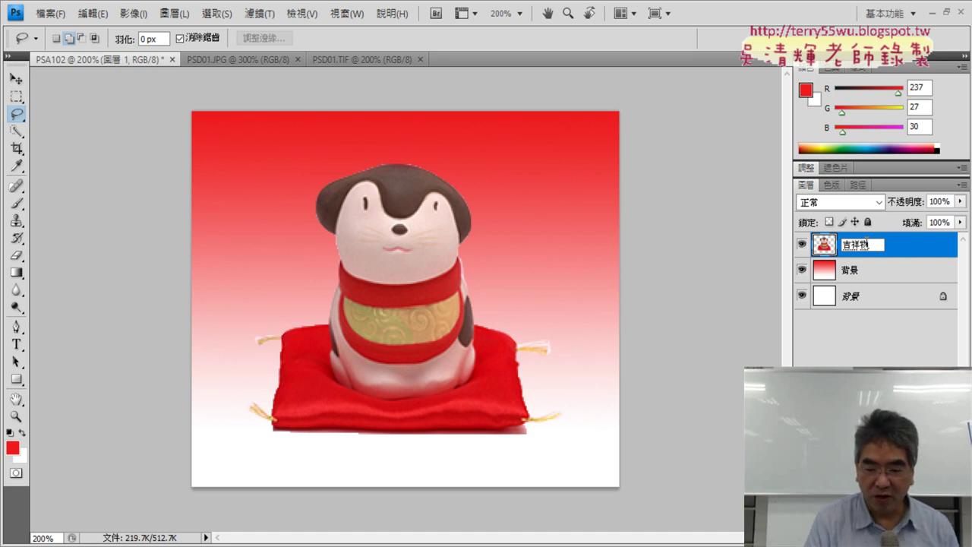
pyautogui.press('Return')
pyautogui.press('Return')
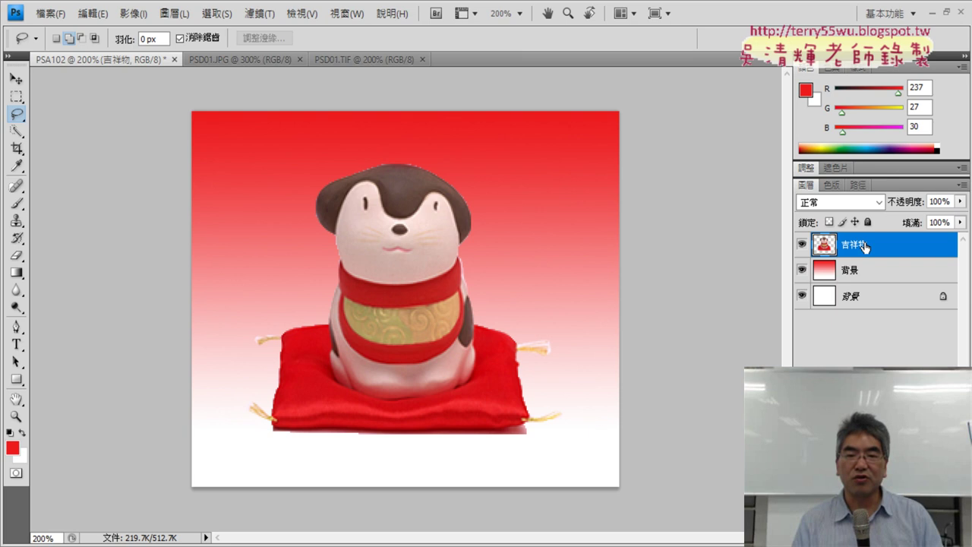
# - Compare with the PSD01.TIF sample and move the mascot down and left on PSA102
pyautogui.click(362, 61)
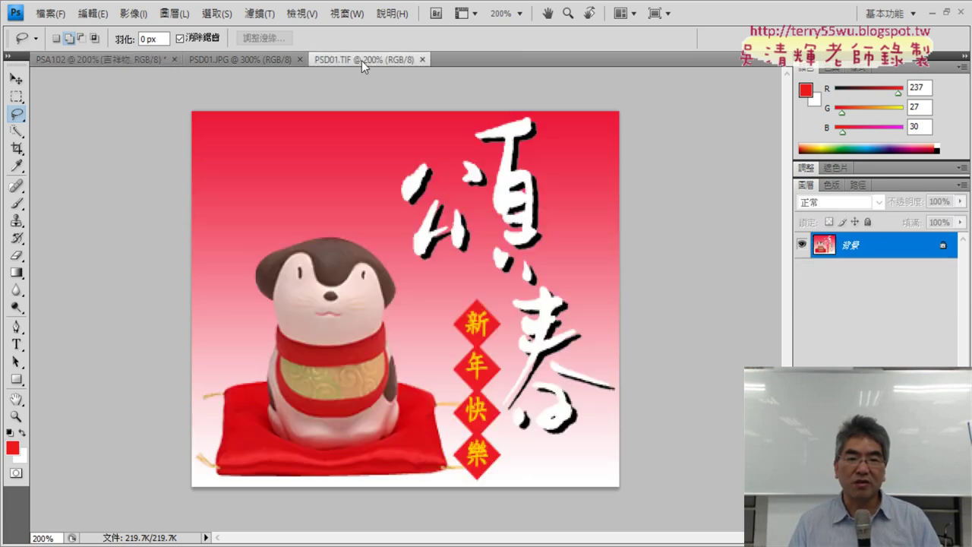
pyautogui.click(122, 60)
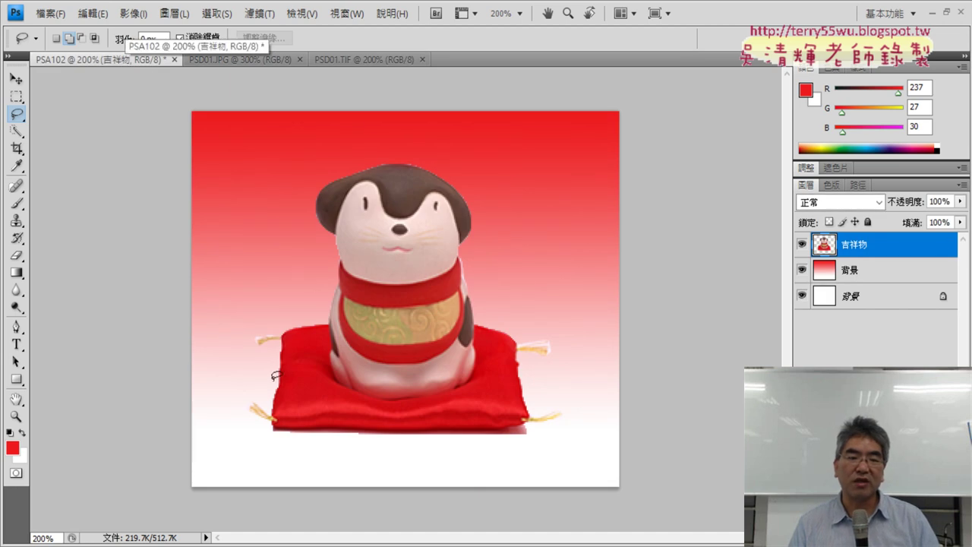
pyautogui.click(376, 59)
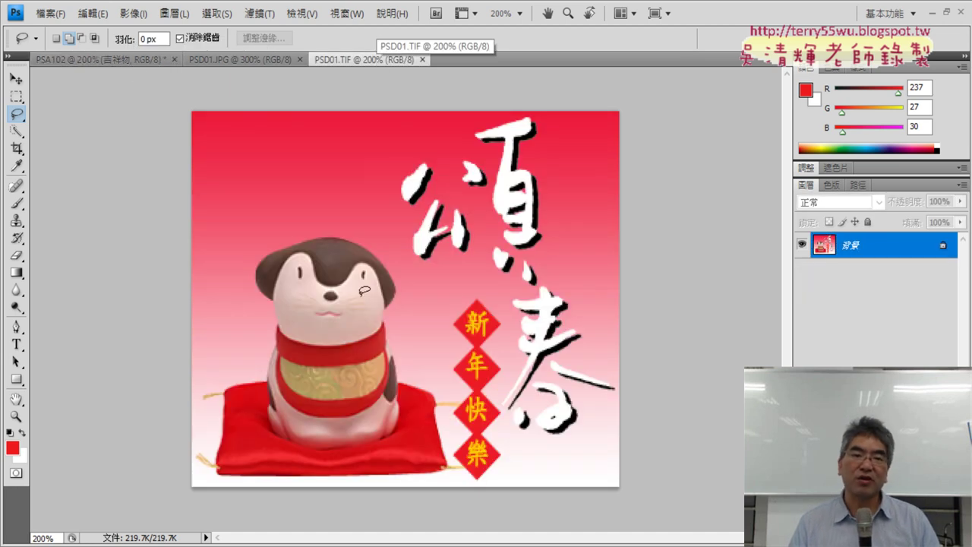
pyautogui.click(112, 56)
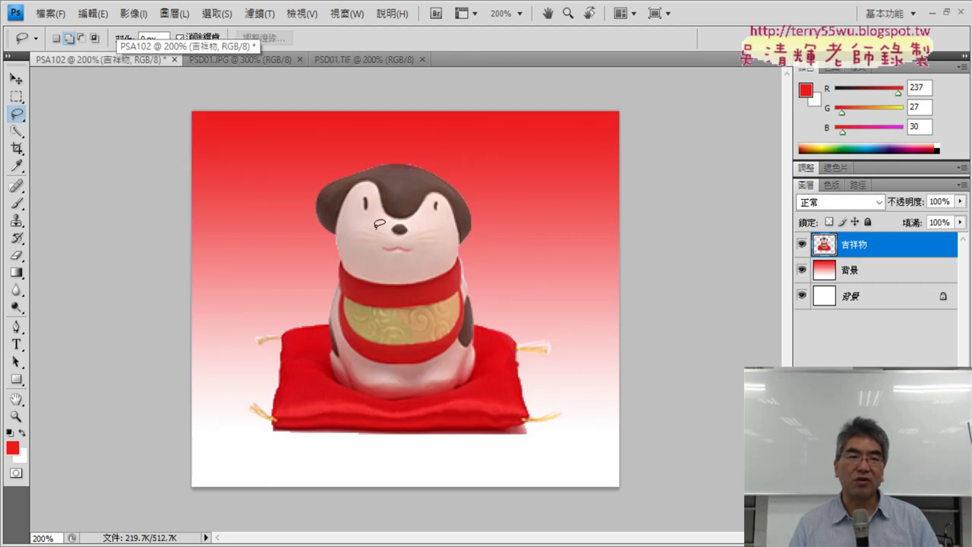
pyautogui.click(16, 81)
pyautogui.moveTo(424, 283); pyautogui.dragTo(374, 320)
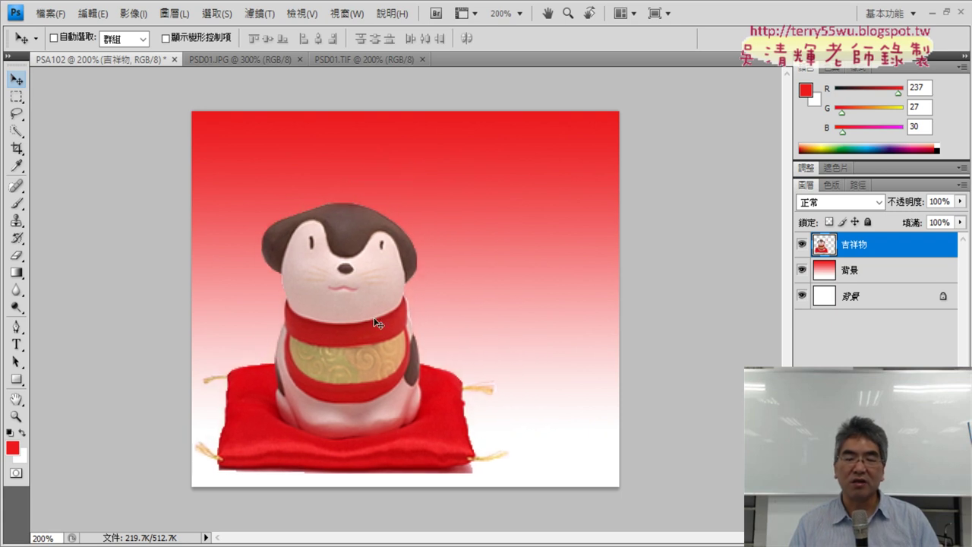
pyautogui.click(373, 58)
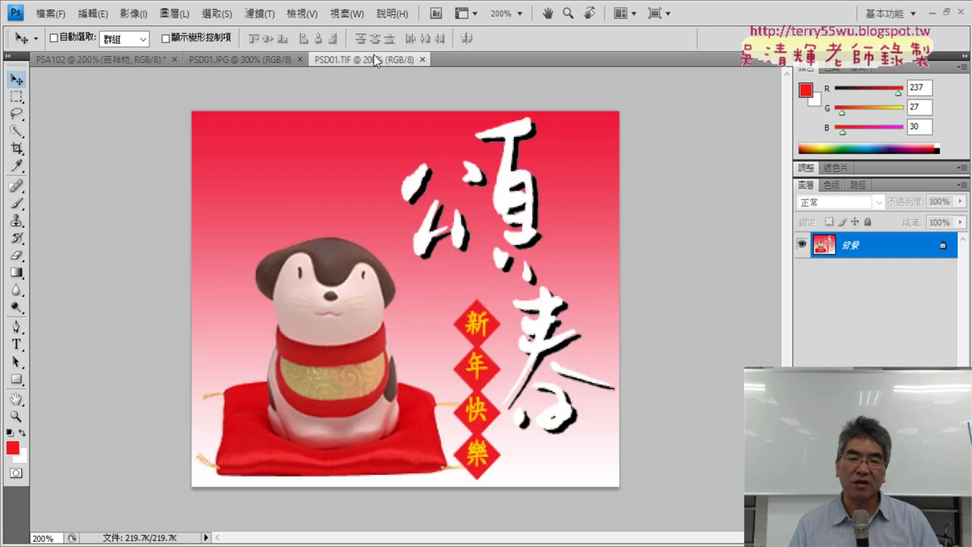
pyautogui.click(106, 61)
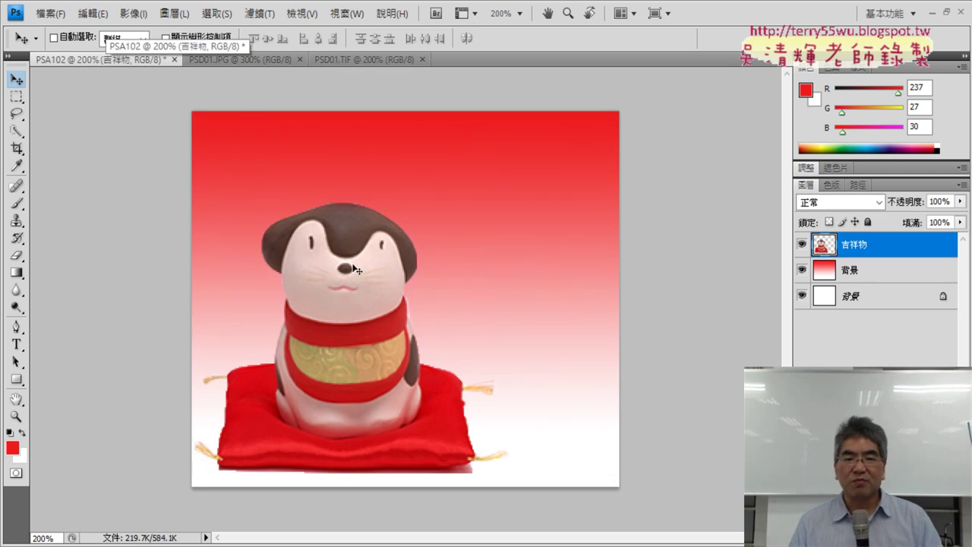
pyautogui.click(92, 16)
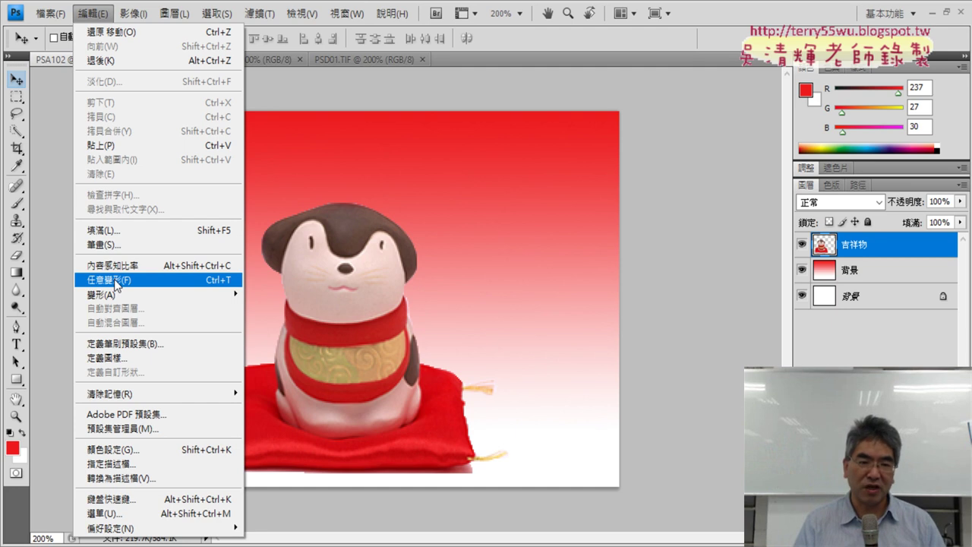
# - Try a free transform that distorts the mascot, then cancel it
pyautogui.click(116, 281)
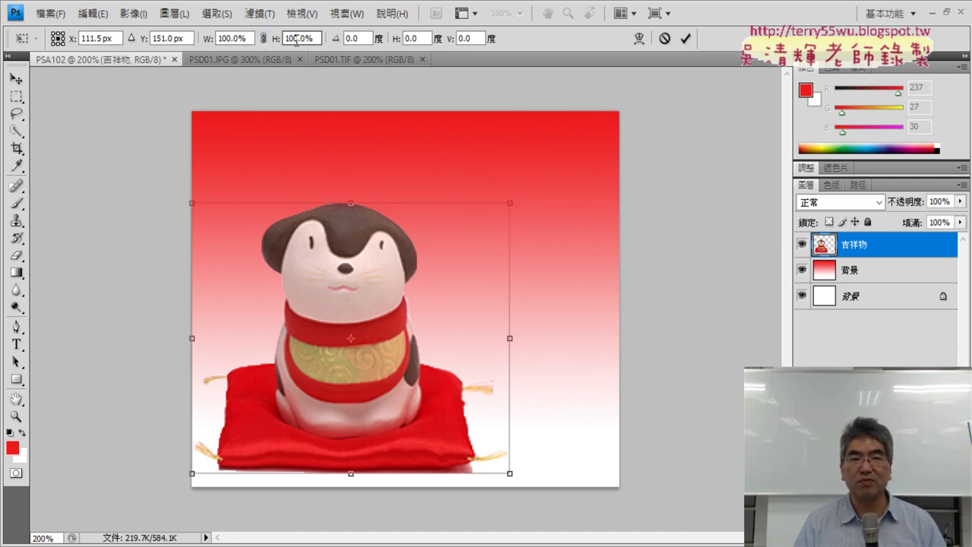
pyautogui.moveTo(509, 203); pyautogui.dragTo(443, 202)
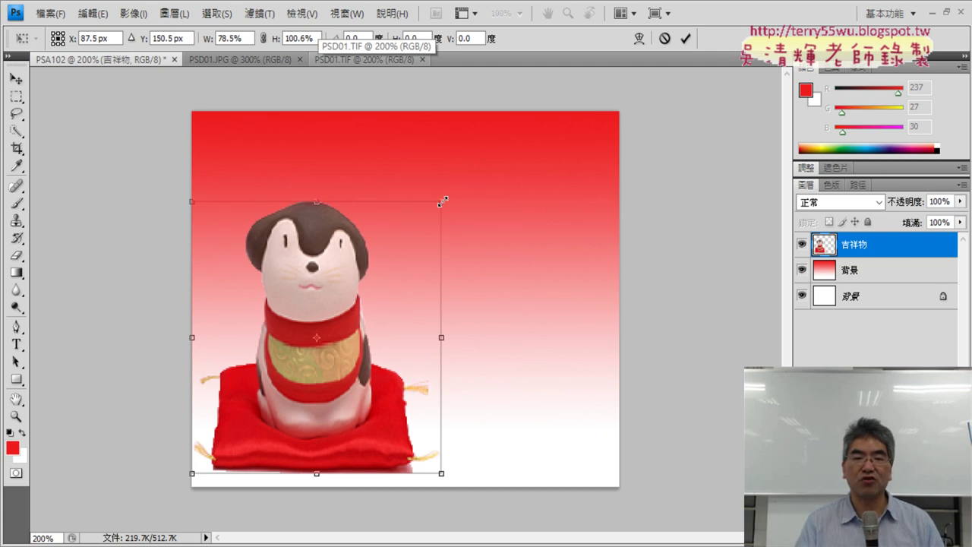
pyautogui.moveTo(442, 202)
pyautogui.mouseDown()
pyautogui.moveTo(514, 226)
pyautogui.moveTo(532, 268)
pyautogui.mouseUp()
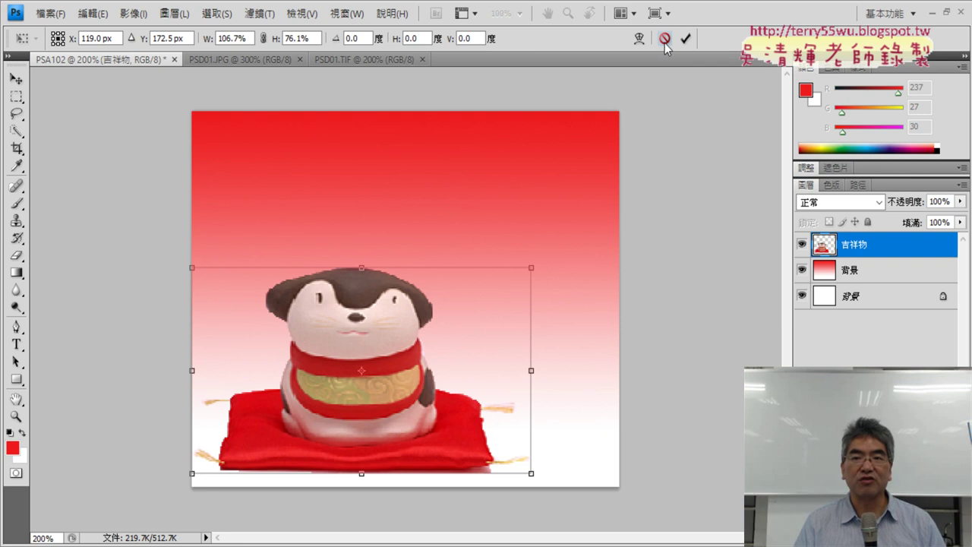
pyautogui.click(665, 41)
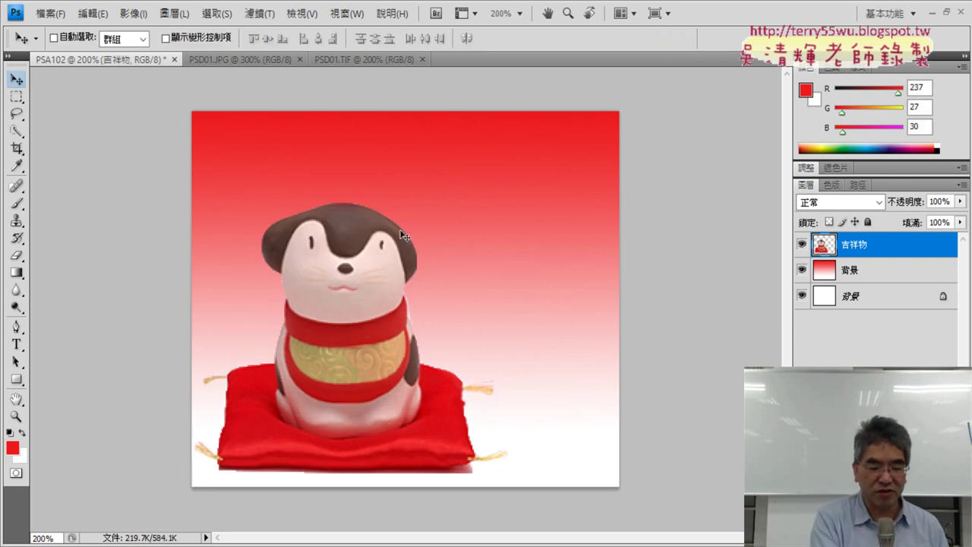
# - Scale the mascot proportionally to 85% with linked width and height
pyautogui.hotkey('ctrl', 't')
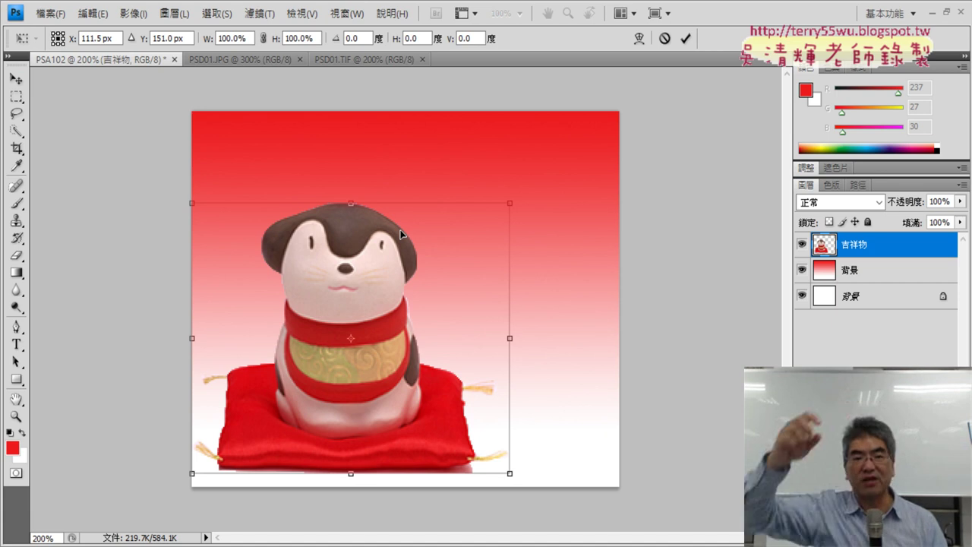
pyautogui.click(265, 39)
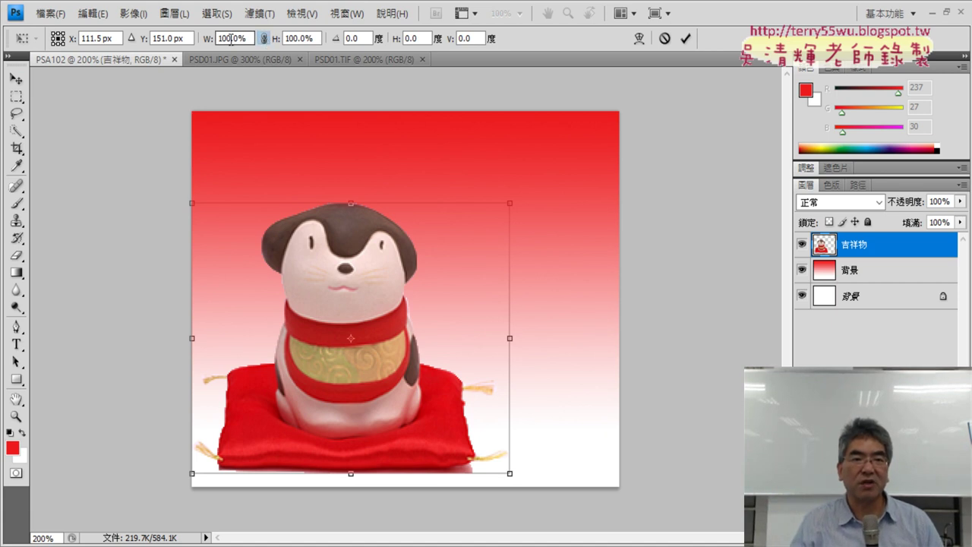
pyautogui.write('8')
pyautogui.click(293, 39)
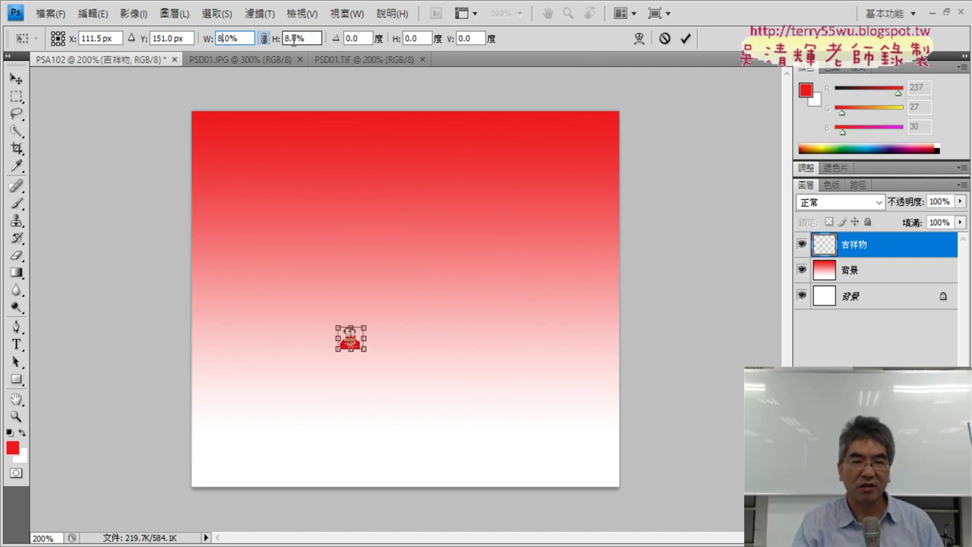
pyautogui.write('5')
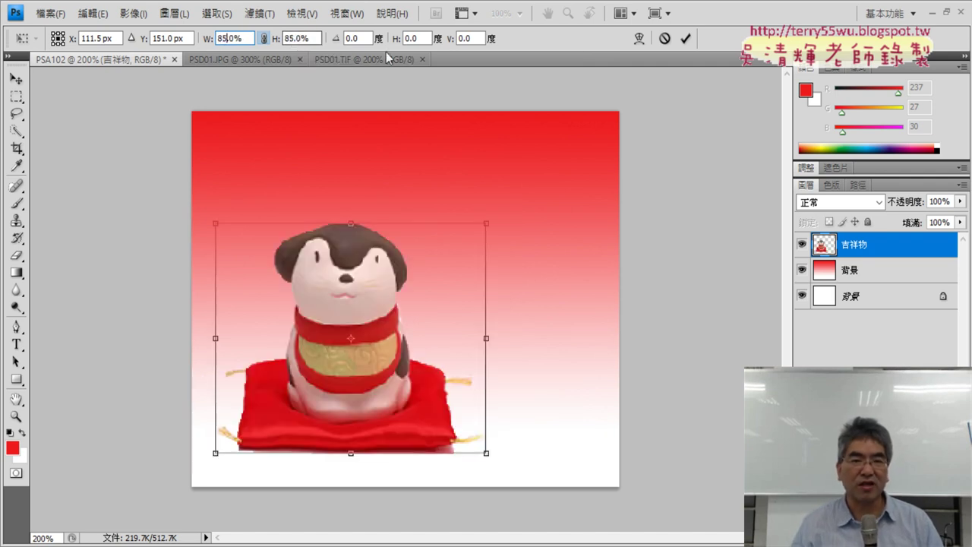
pyautogui.click(685, 38)
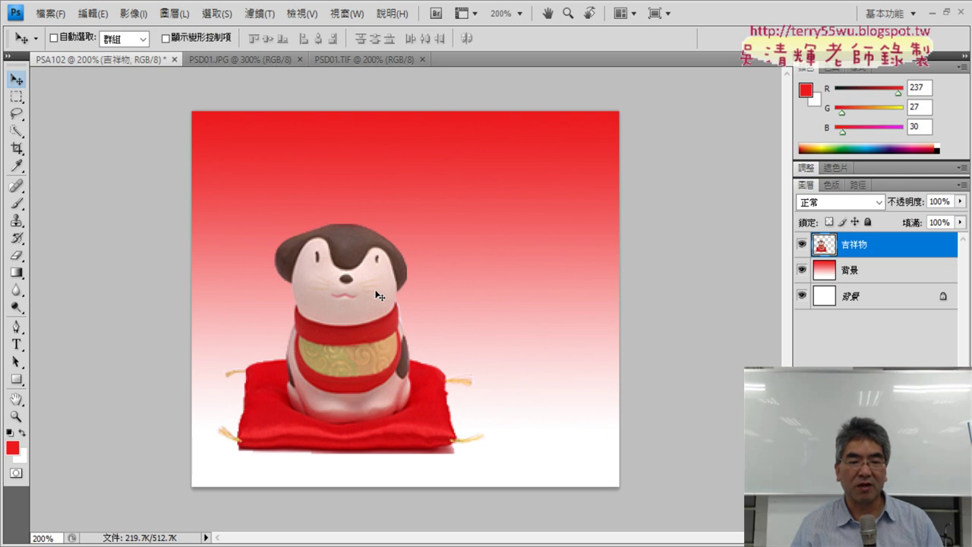
# - Check the 頌春 sample, then move the mascot down and left on the poster
pyautogui.click(366, 61)
pyautogui.click(123, 60)
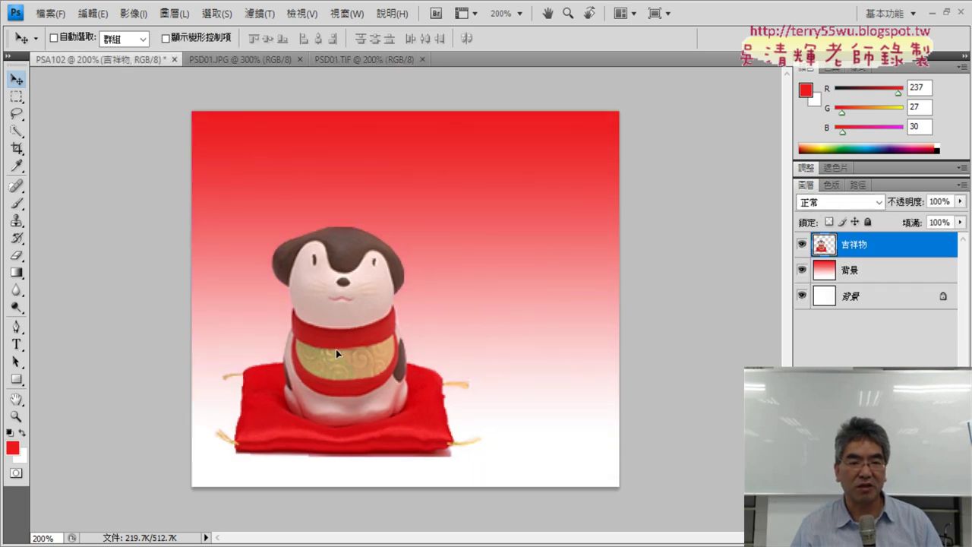
pyautogui.moveTo(336, 349); pyautogui.dragTo(321, 368)
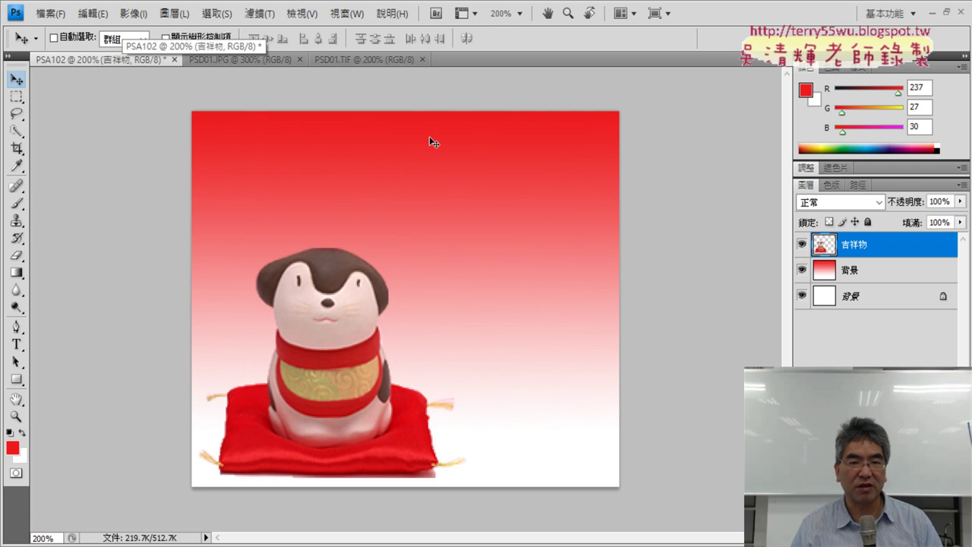
# - Enlarge the 吉祥物 mascot proportionally to 105% width and height and commit
pyautogui.click(371, 59)
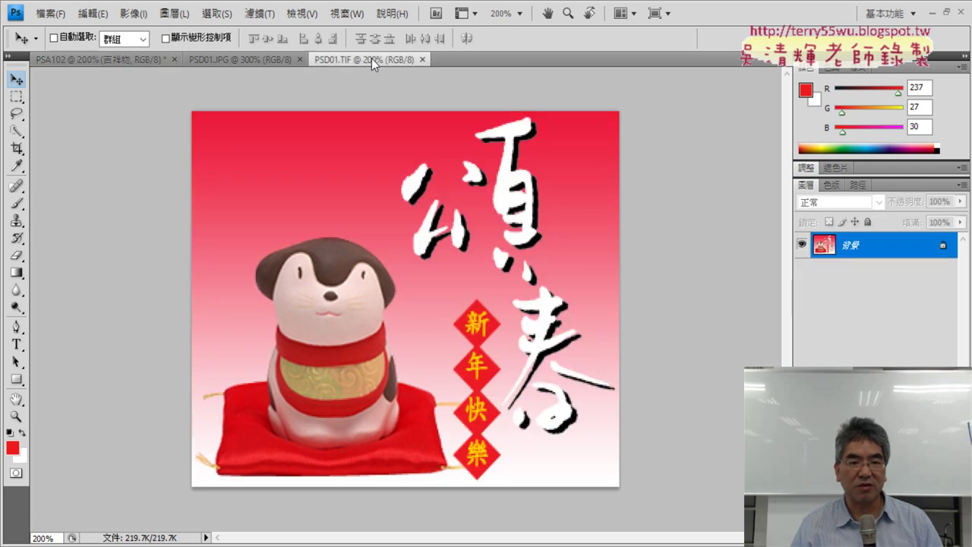
pyautogui.click(128, 59)
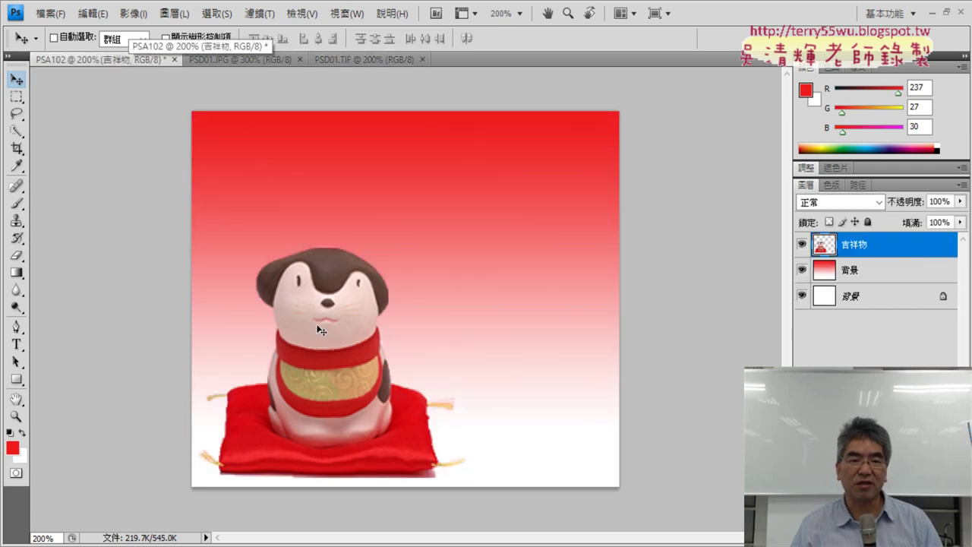
pyautogui.hotkey('ctrl', 't')
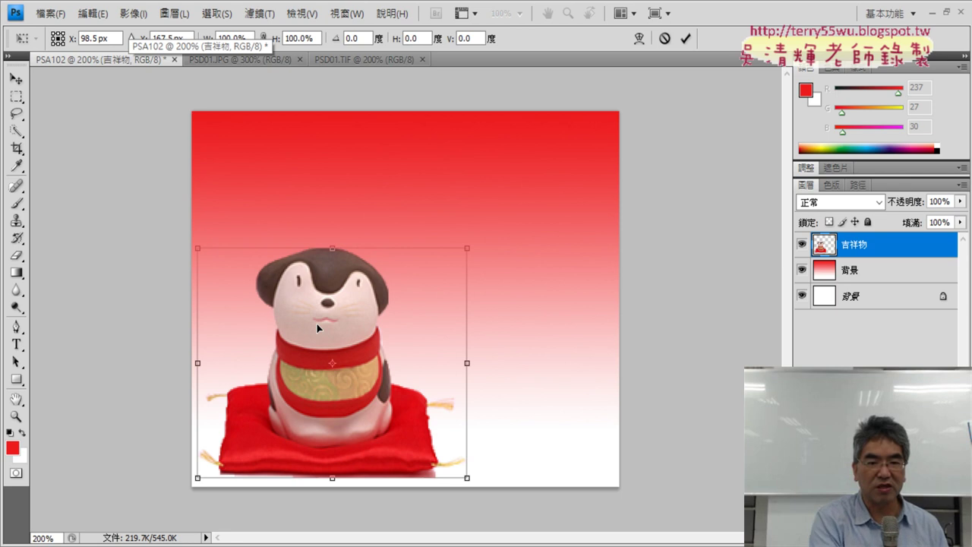
pyautogui.click(265, 38)
pyautogui.click(232, 38)
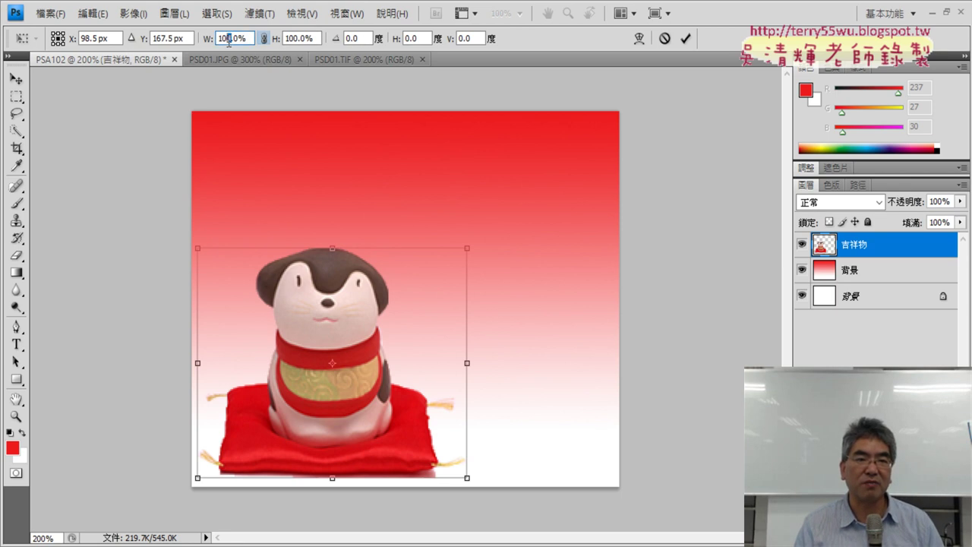
pyautogui.write('105')
pyautogui.press('Return')
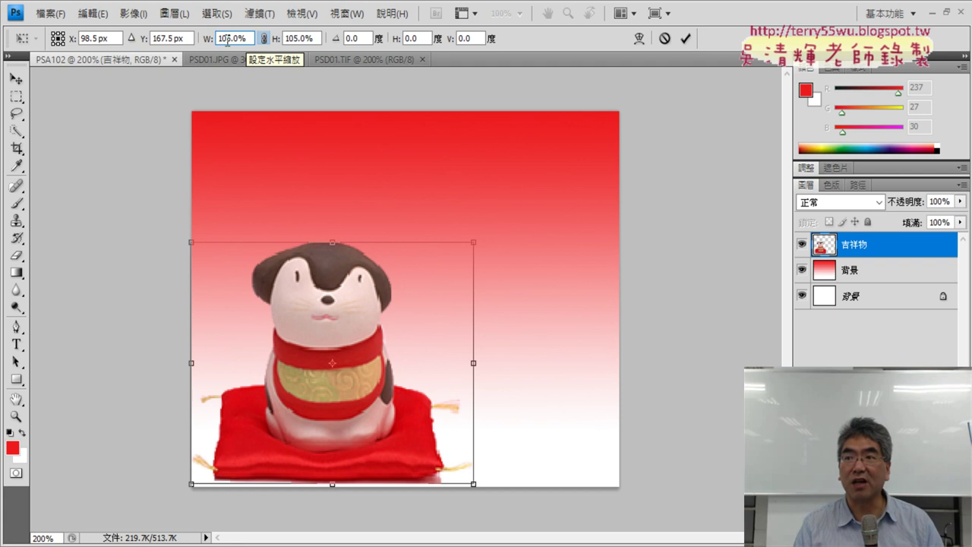
pyautogui.click(685, 43)
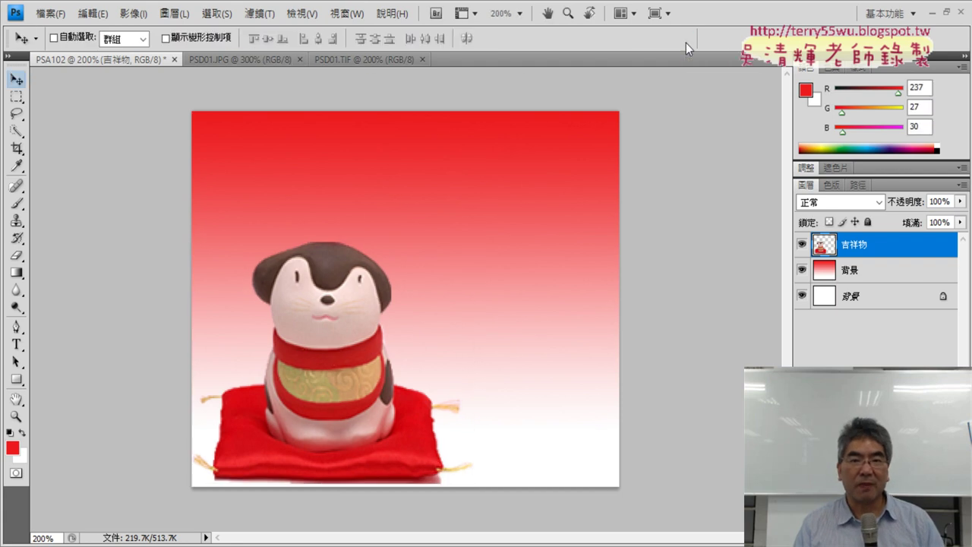
pyautogui.click(357, 59)
# - Compare with the reference poster and nudge the mascot slightly up and right
pyautogui.click(95, 55)
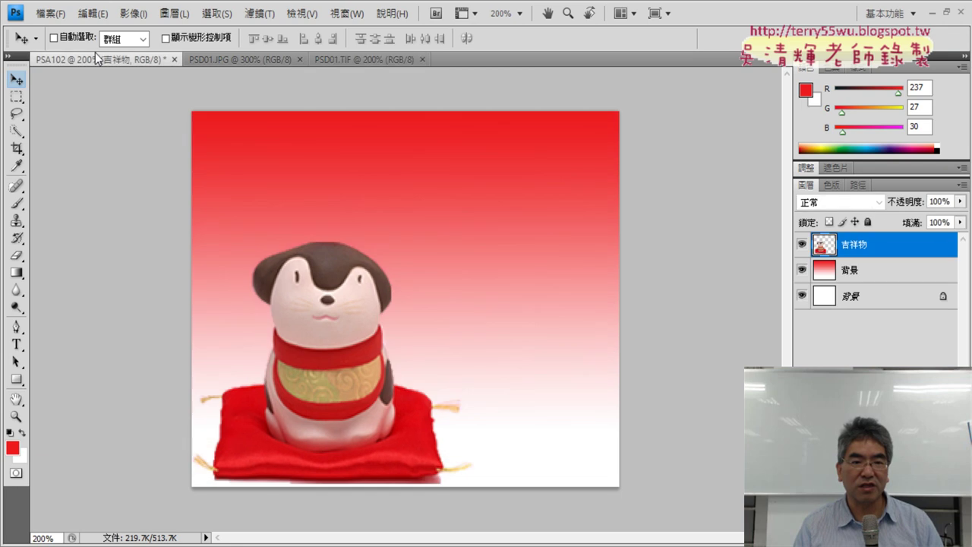
pyautogui.click(380, 57)
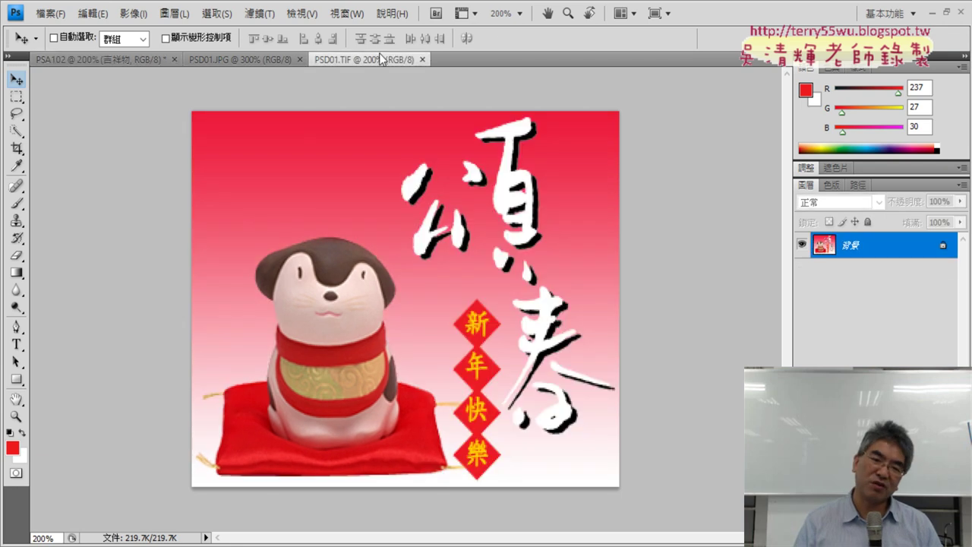
pyautogui.click(110, 61)
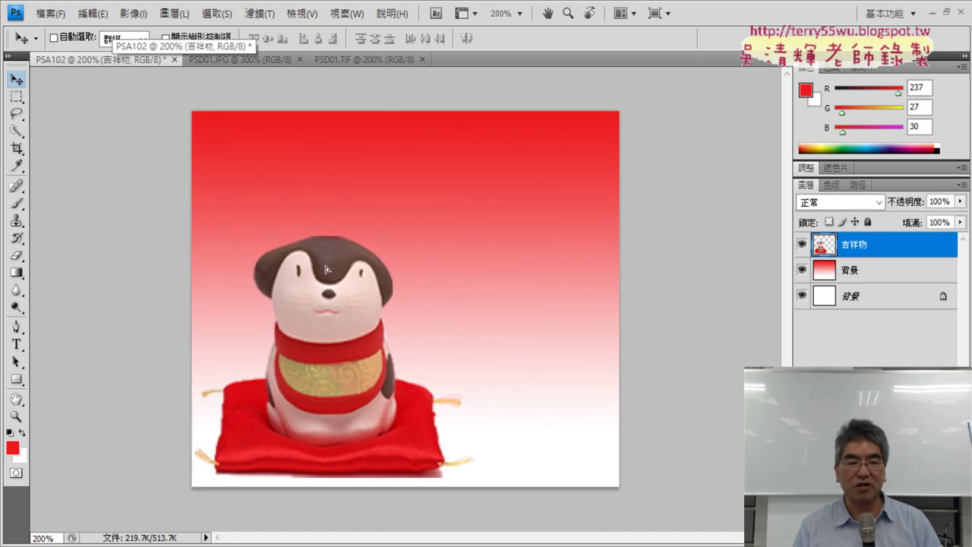
pyautogui.moveTo(326, 274); pyautogui.dragTo(328, 269)
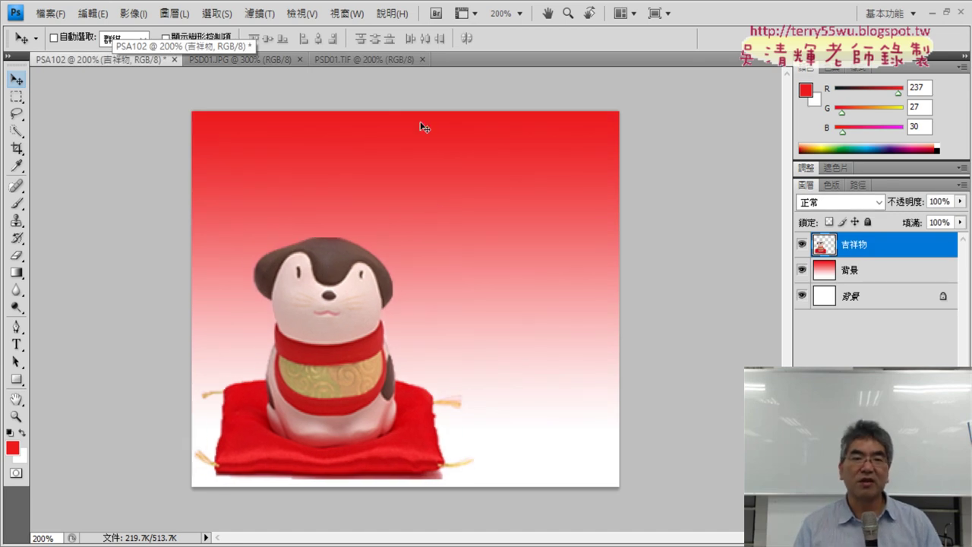
pyautogui.click(378, 61)
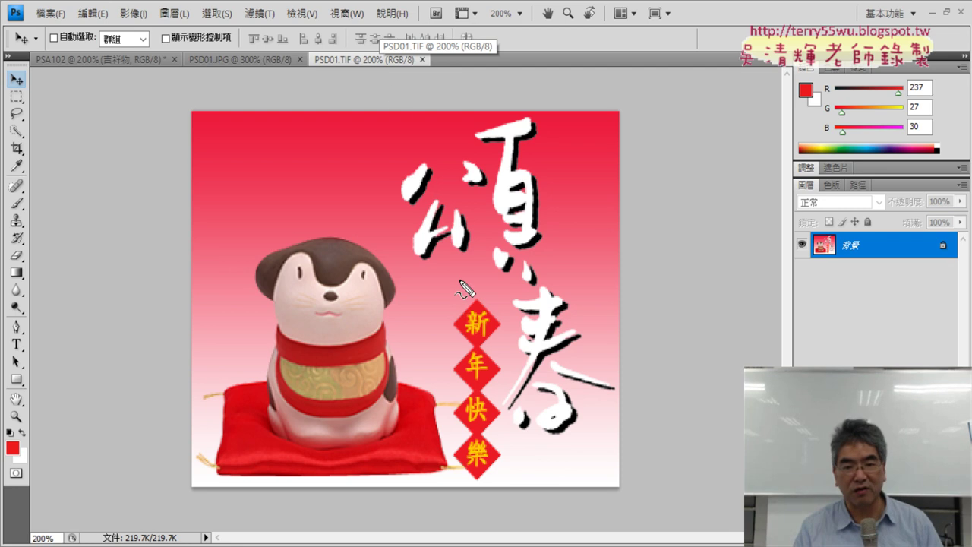
pyautogui.moveTo(459, 279)
pyautogui.mouseDown()
pyautogui.moveTo(633, 388)
pyautogui.moveTo(546, 464)
pyautogui.moveTo(448, 282)
pyautogui.mouseUp()
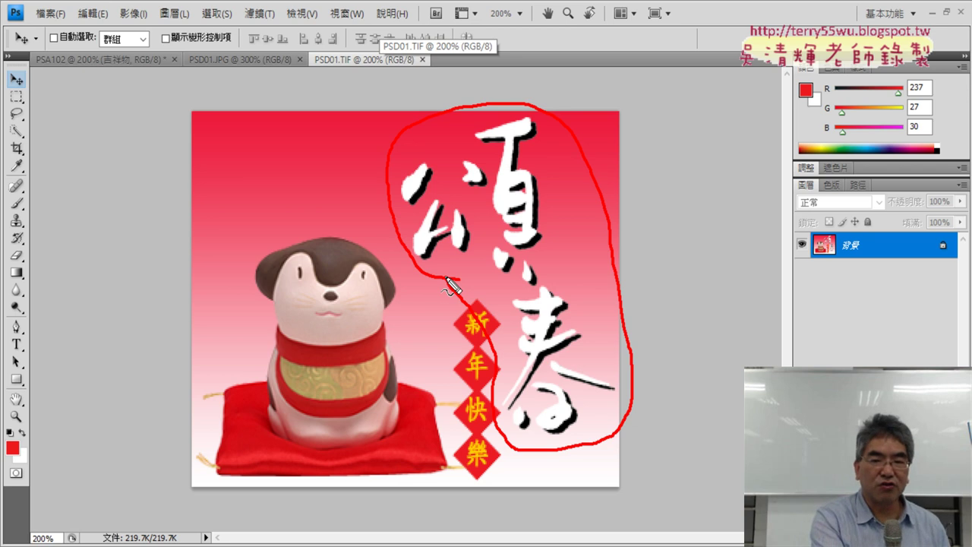
pyautogui.press('Escape')
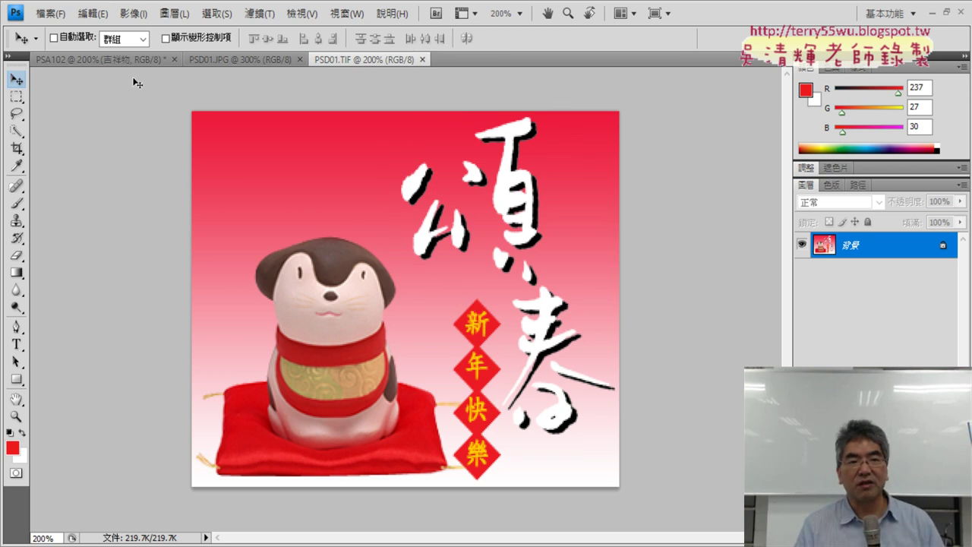
pyautogui.click(99, 60)
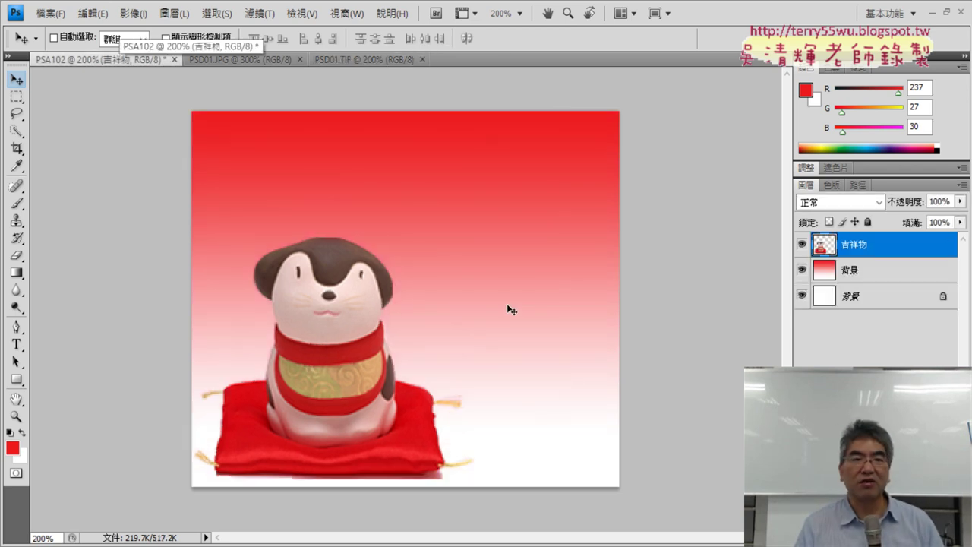
pyautogui.click(50, 13)
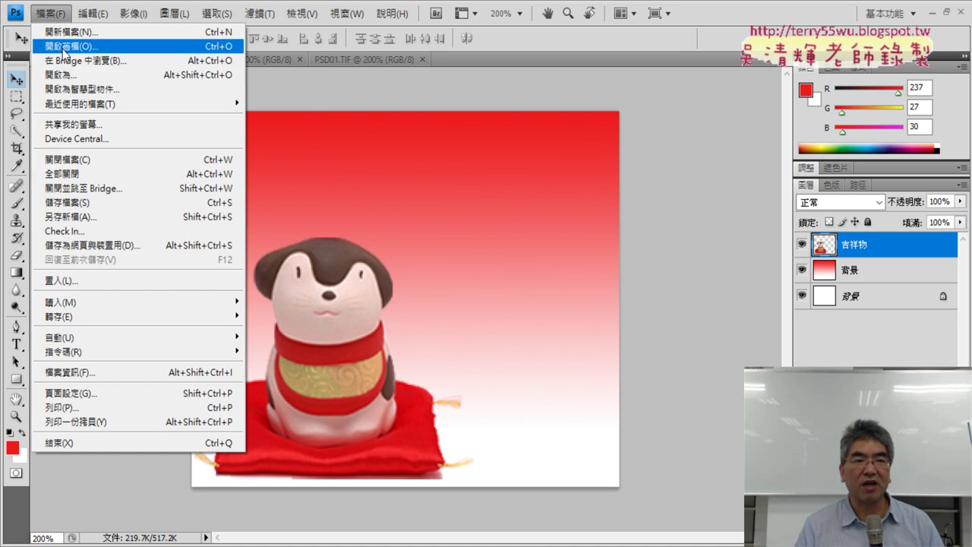
# - Open PSD01.PSD and zoom its black 頌春 calligraphy to 200%
pyautogui.click(63, 49)
pyautogui.click(398, 138)
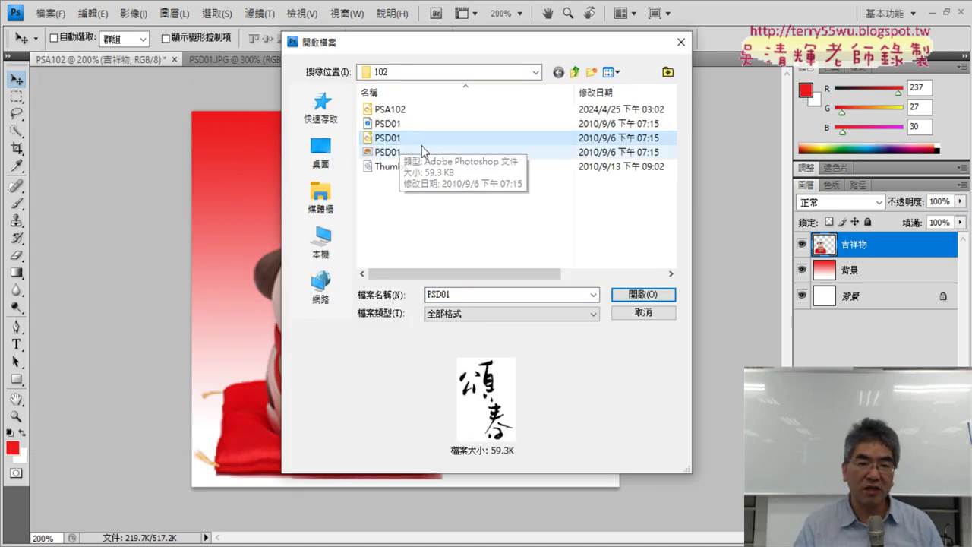
pyautogui.click(645, 295)
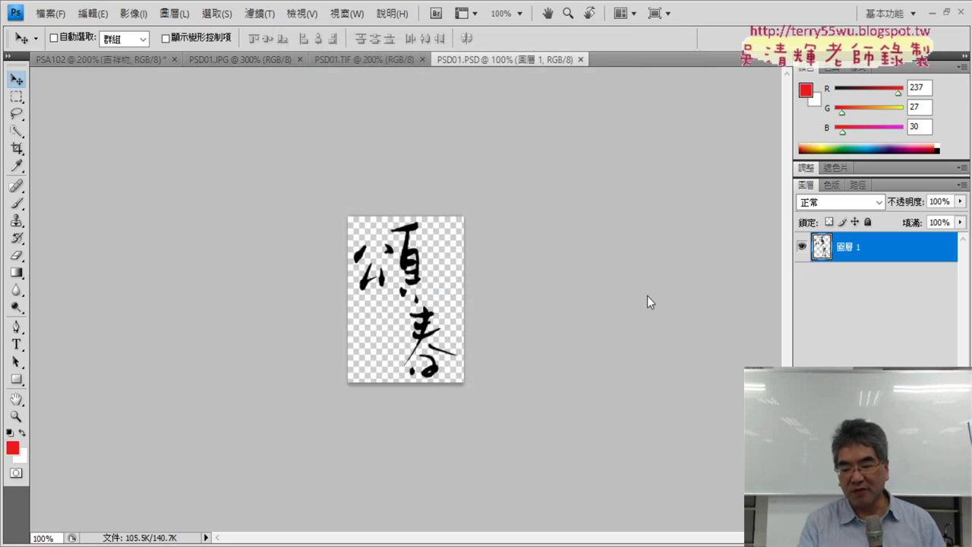
pyautogui.hotkey('ctrl', '+')
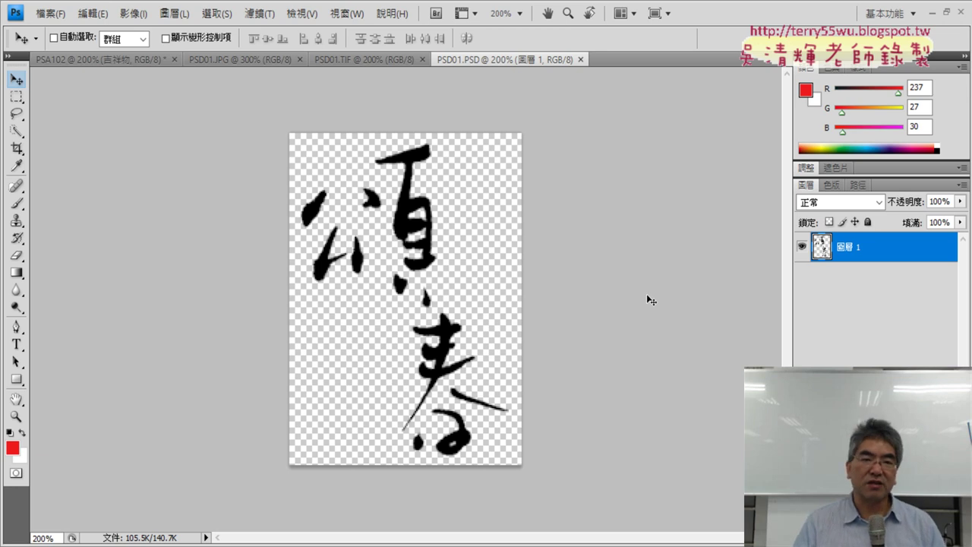
pyautogui.click(359, 63)
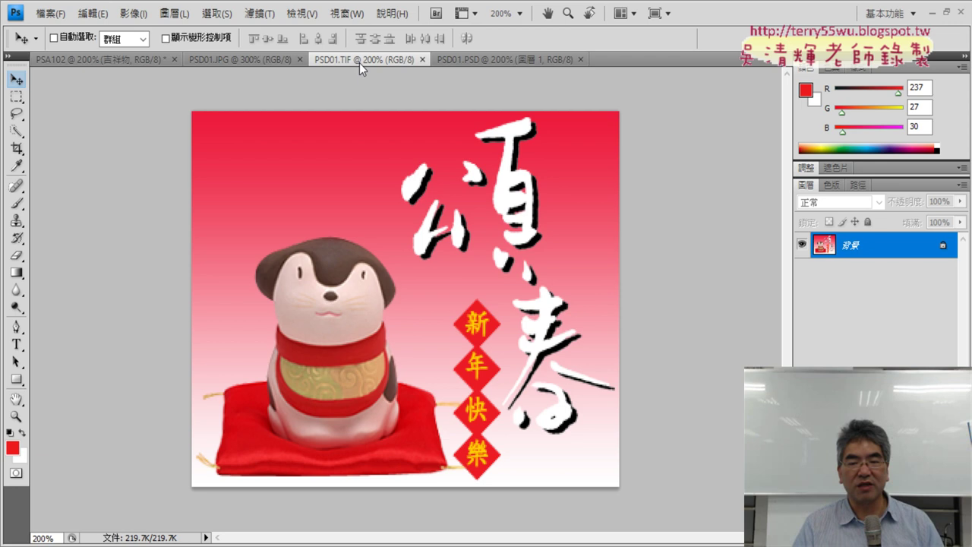
pyautogui.click(492, 63)
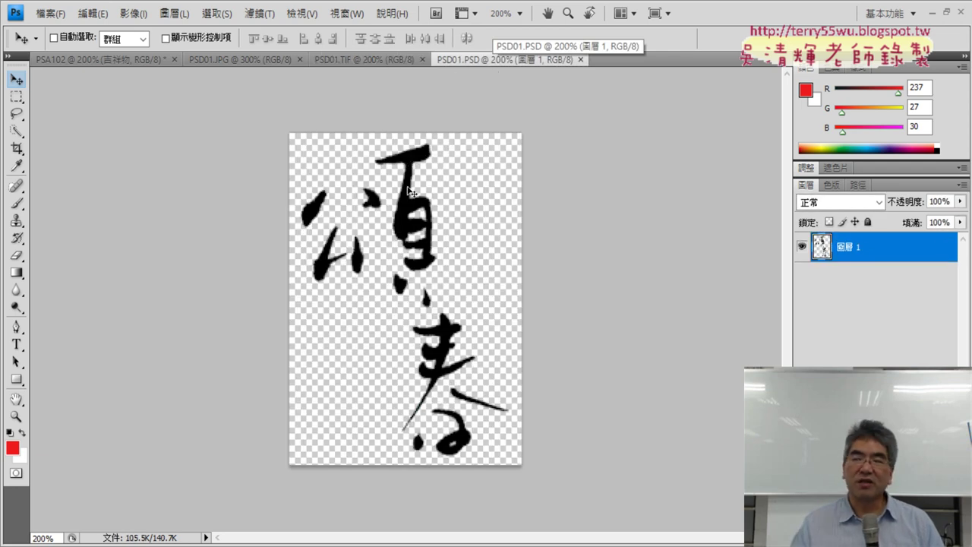
pyautogui.hotkey('alt', 'Tab')
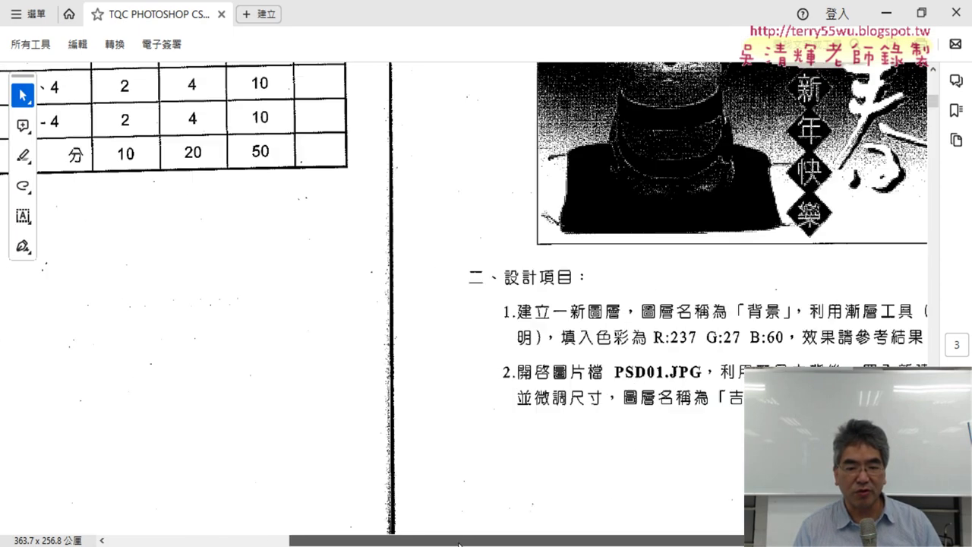
pyautogui.scroll(-10, 346, 323)
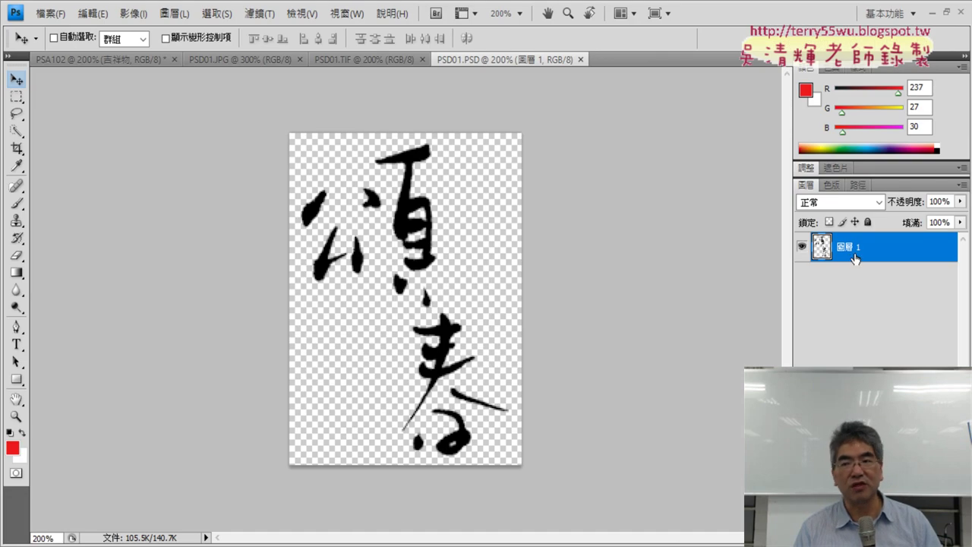
pyautogui.click(932, 12)
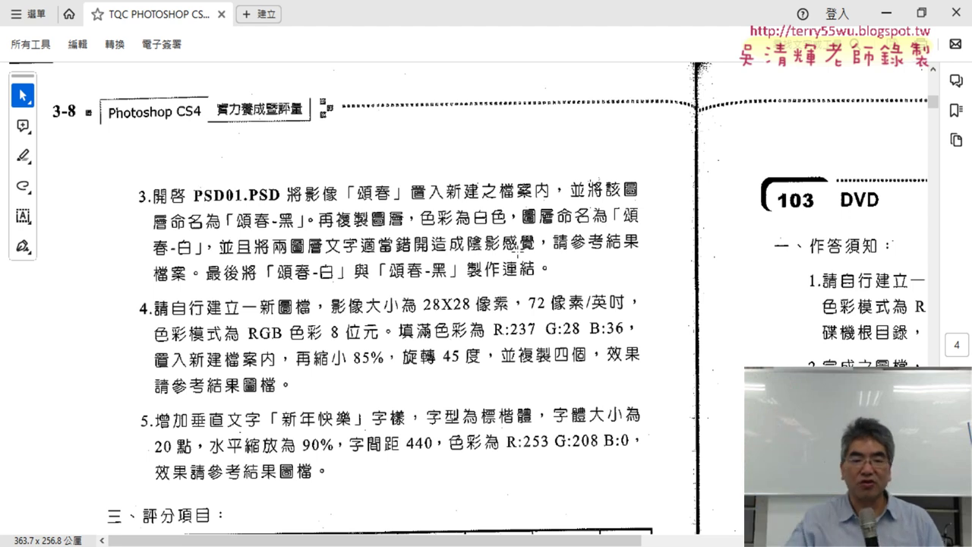
pyautogui.hotkey('alt', 'Tab')
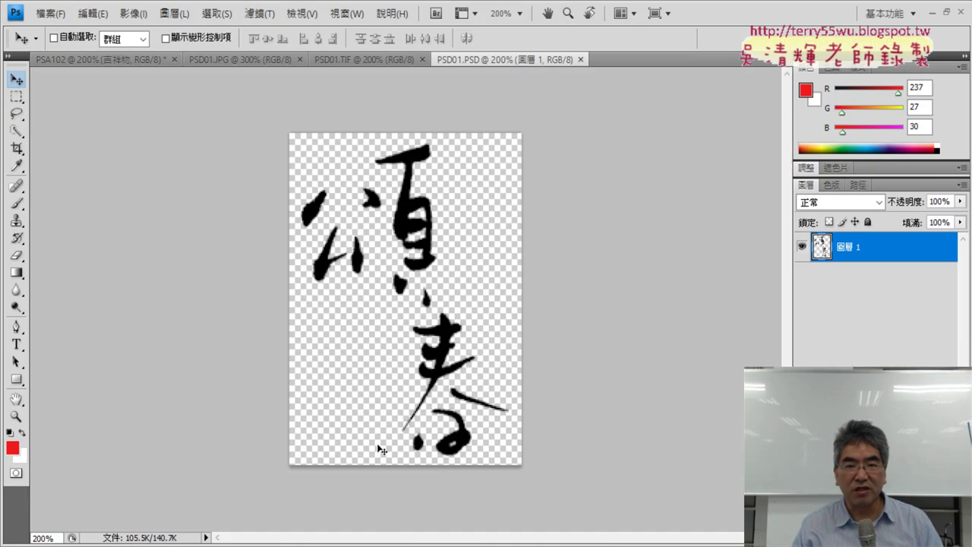
pyautogui.click(365, 59)
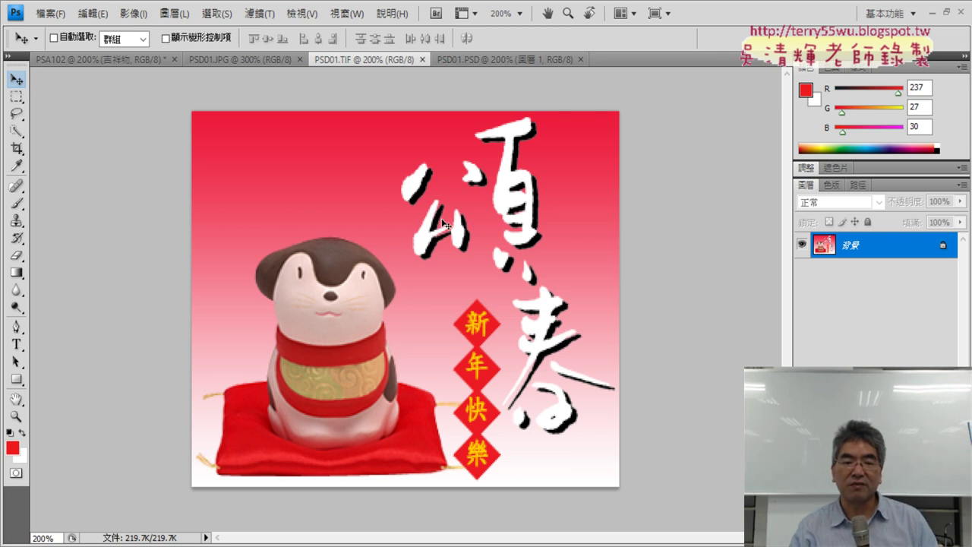
pyautogui.hotkey('alt', 'Tab')
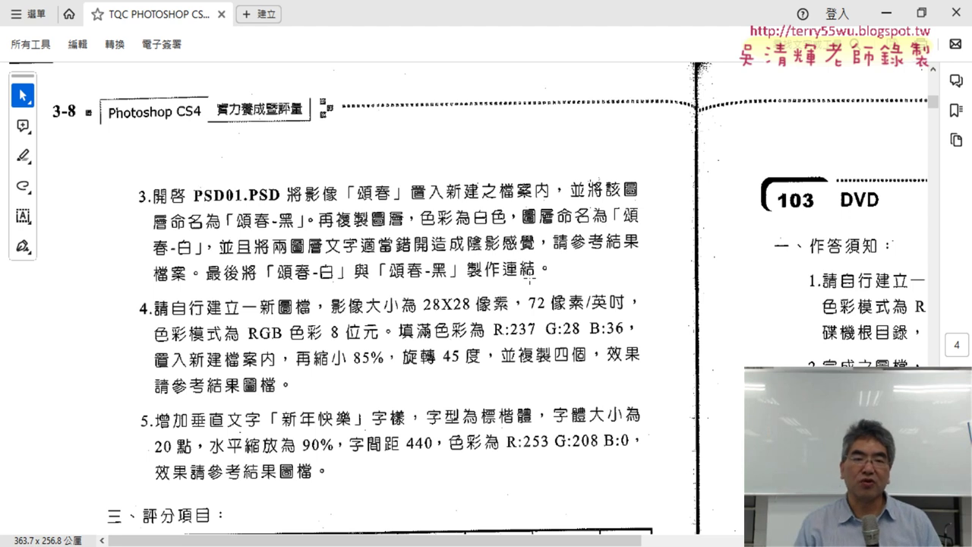
pyautogui.click(886, 13)
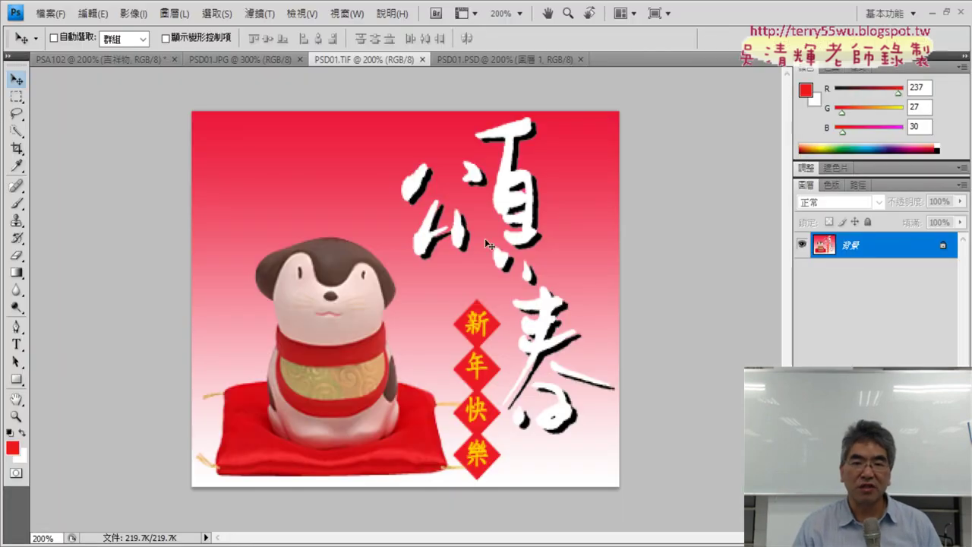
pyautogui.click(510, 60)
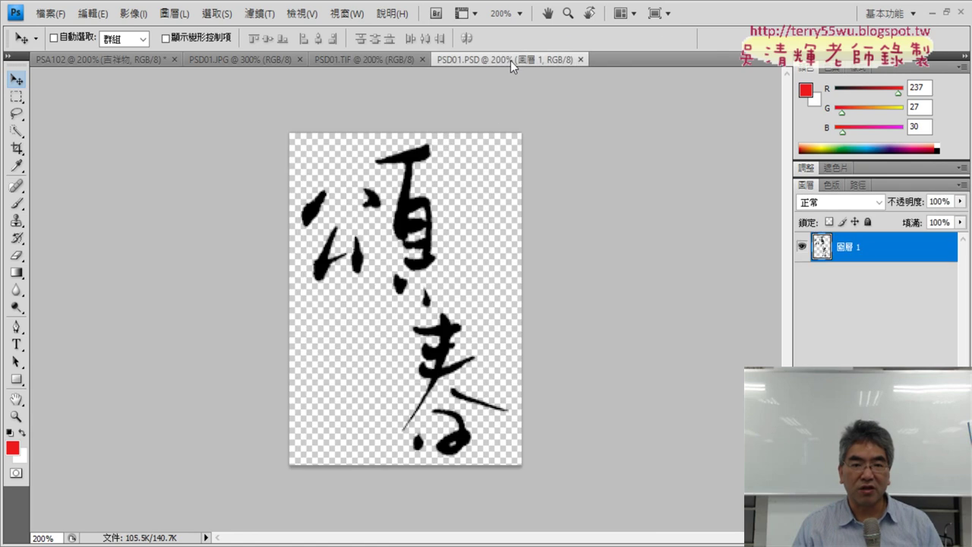
# - Rename layer 圖層 1 to 頌春-黑 using the Chinese phonetic IME
pyautogui.doubleClick(854, 249)
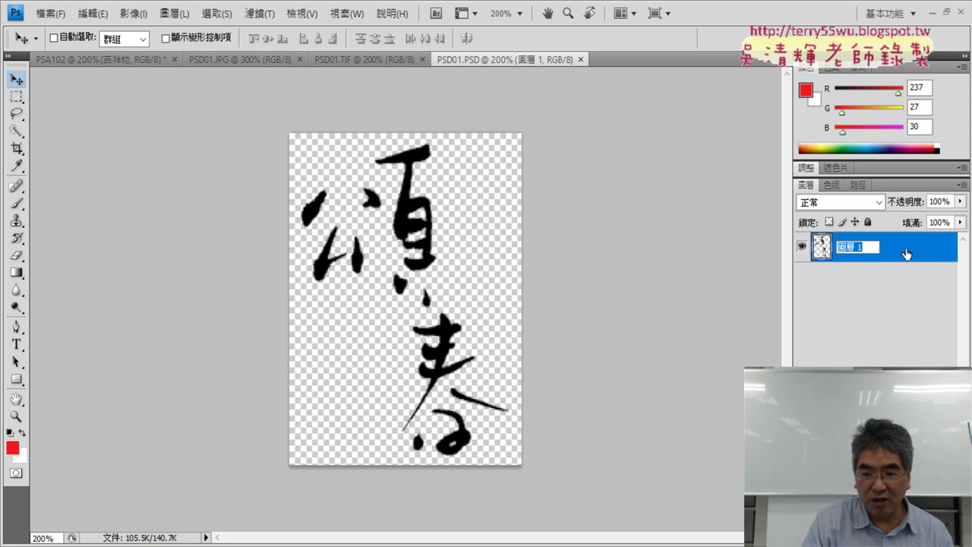
pyautogui.write('透')
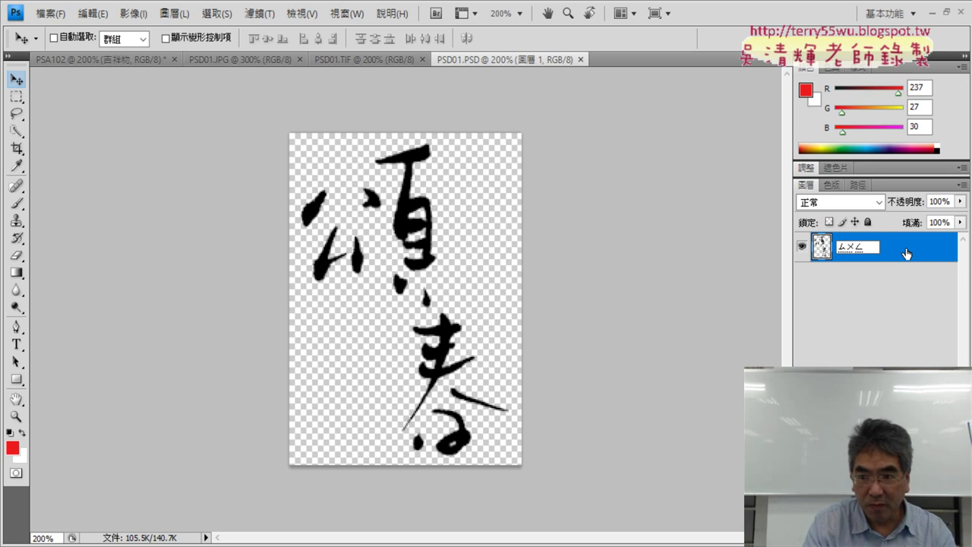
pyautogui.write('春')
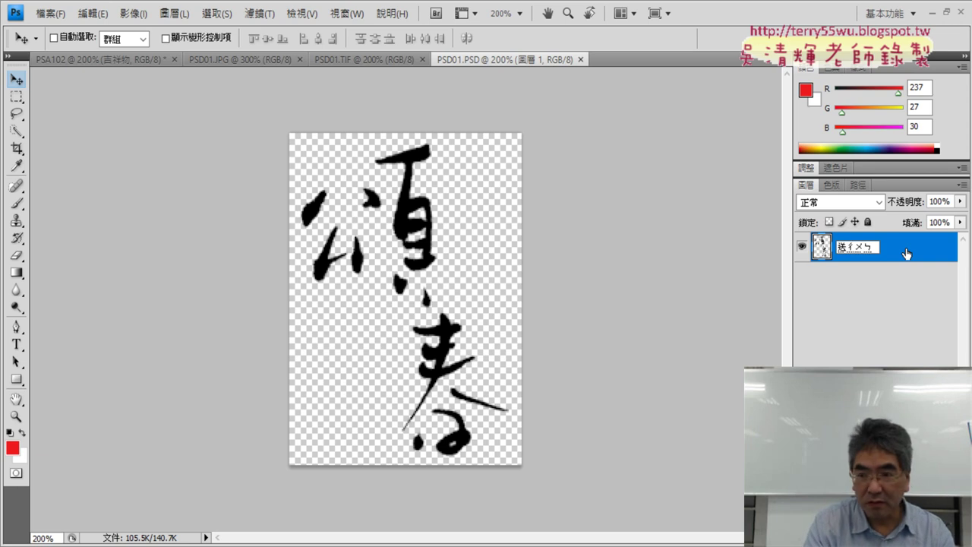
pyautogui.press('Down')
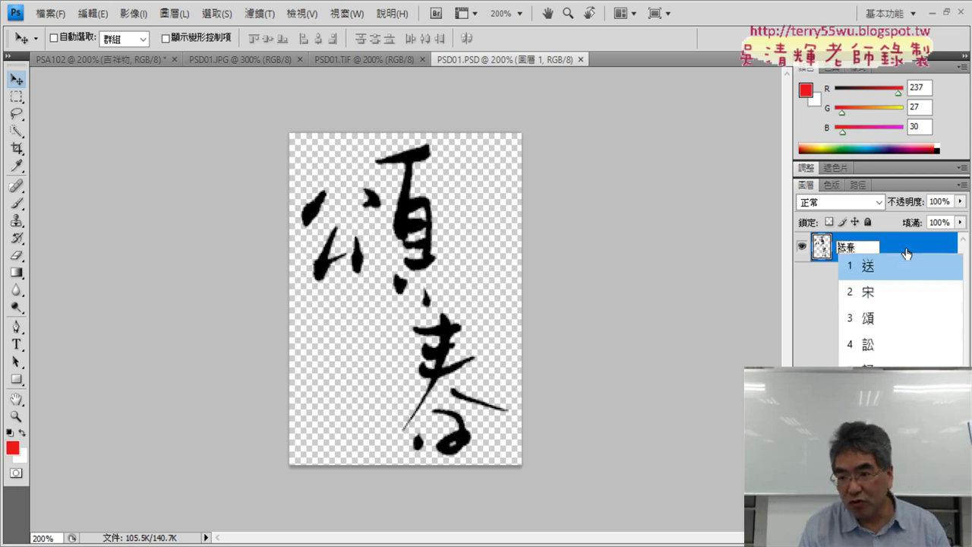
pyautogui.press('Down')
pyautogui.press('3')
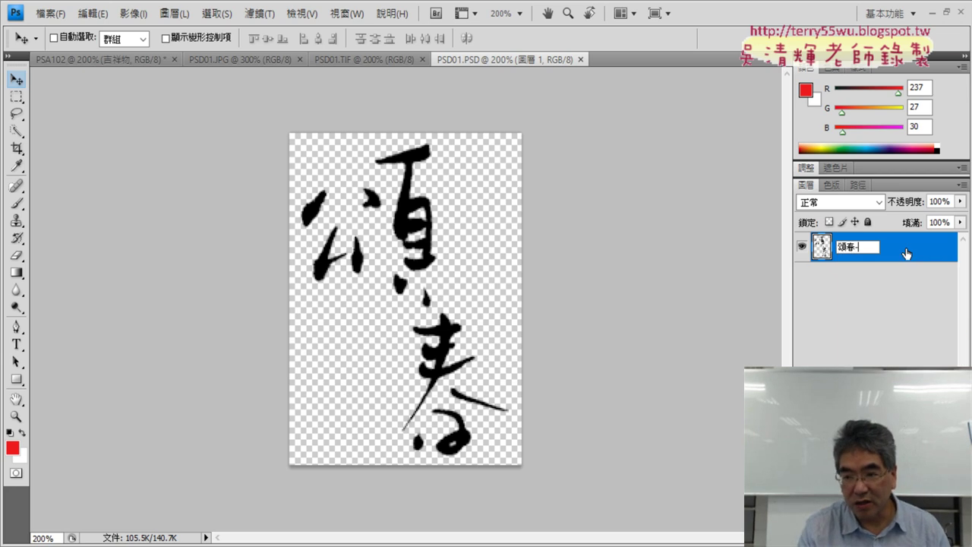
pyautogui.write('ㄏㄟ')
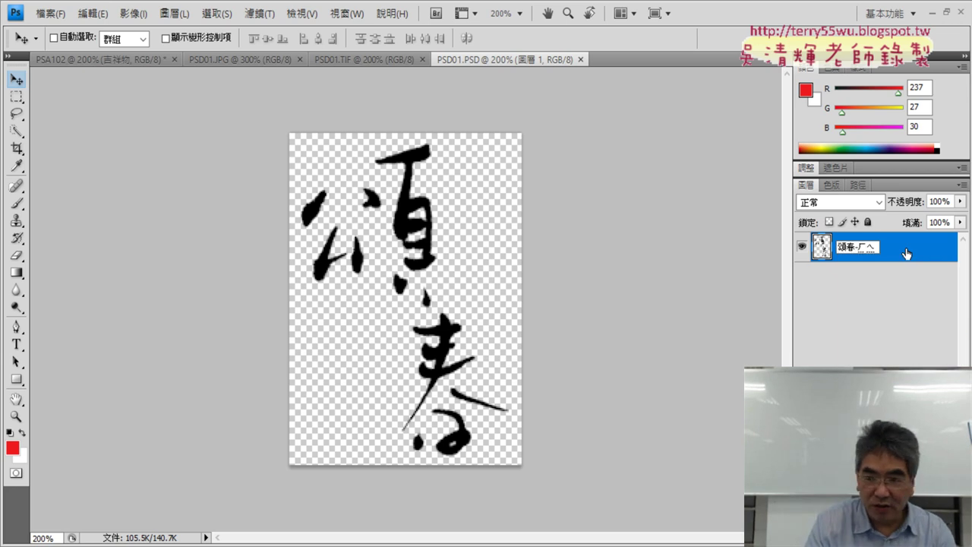
pyautogui.press('space')
pyautogui.press('Return')
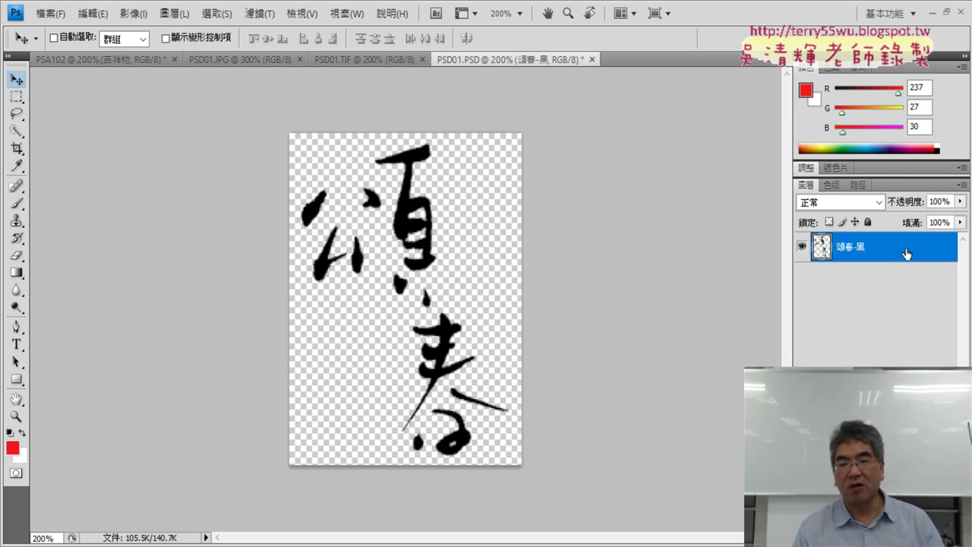
# - Duplicate the 頌春-黑 layer as 頌春-白 and keep 頌春-白 selected
pyautogui.rightClick(855, 251)
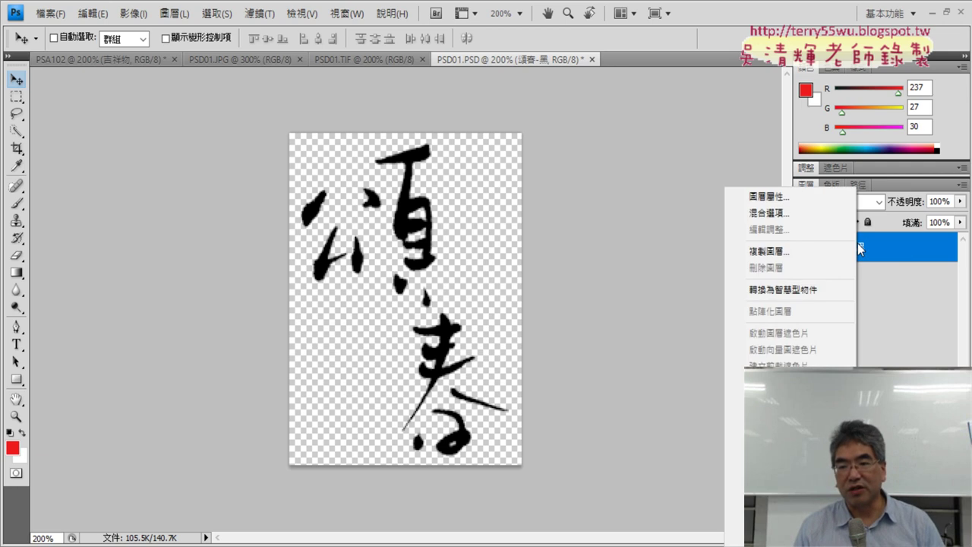
pyautogui.click(790, 248)
pyautogui.moveTo(411, 188); pyautogui.dragTo(506, 189)
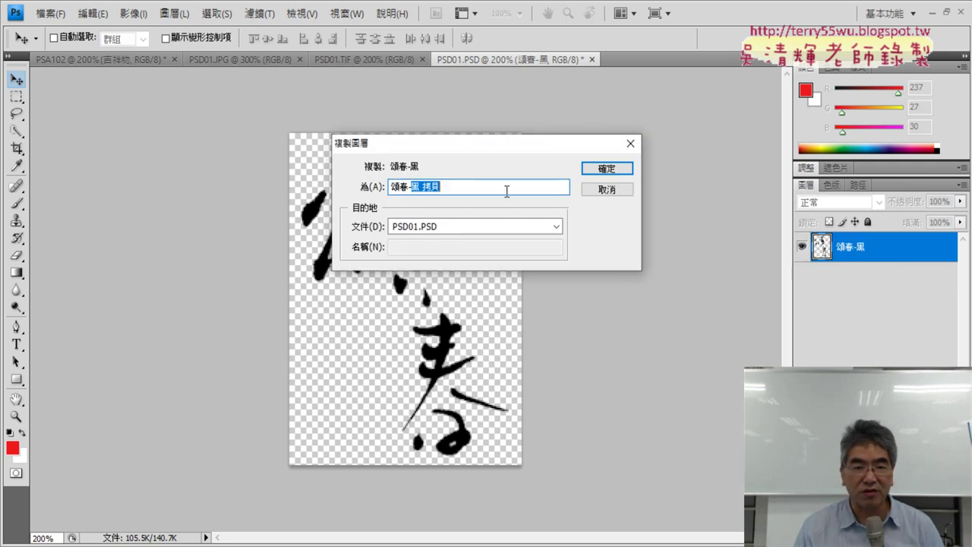
pyautogui.write('ㄏㄞ')
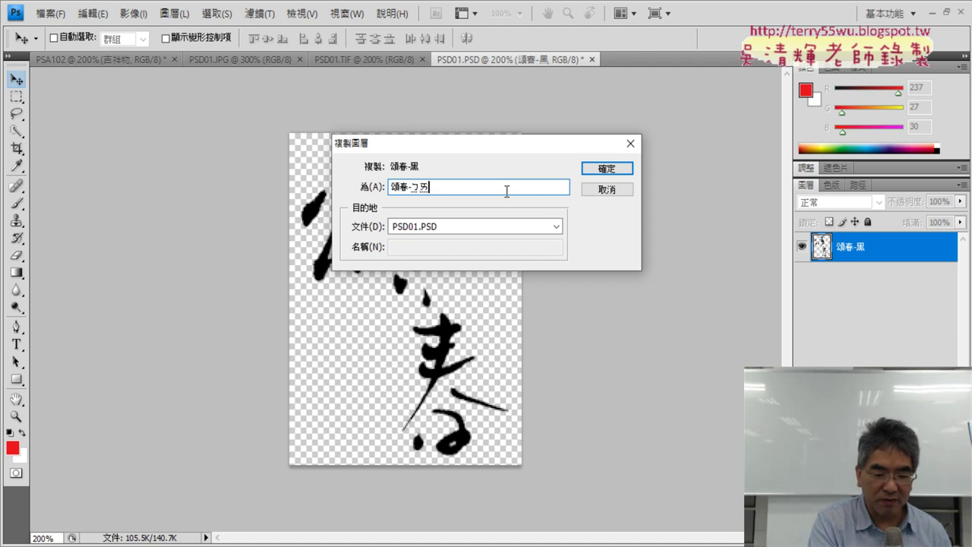
pyautogui.write('白')
pyautogui.press('Return')
pyautogui.press('Return')
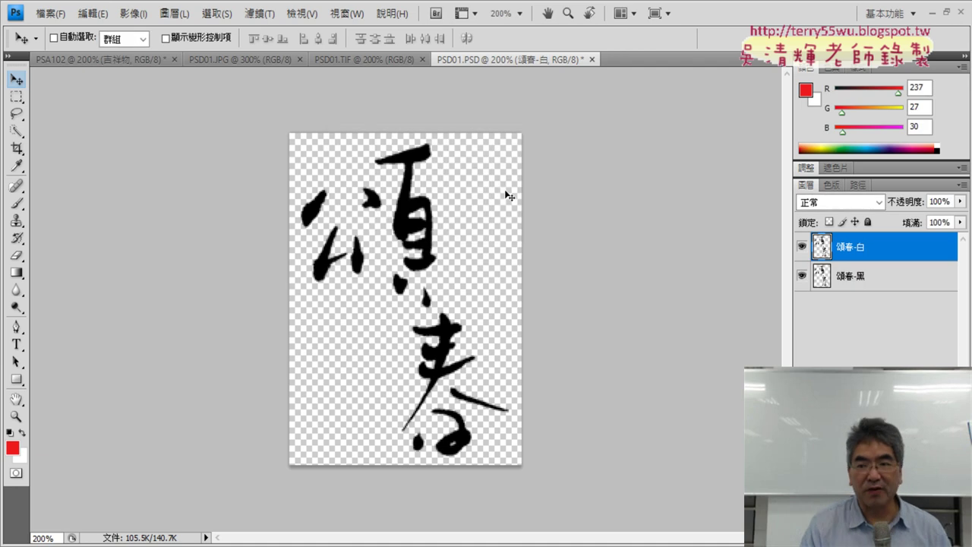
pyautogui.click(866, 278)
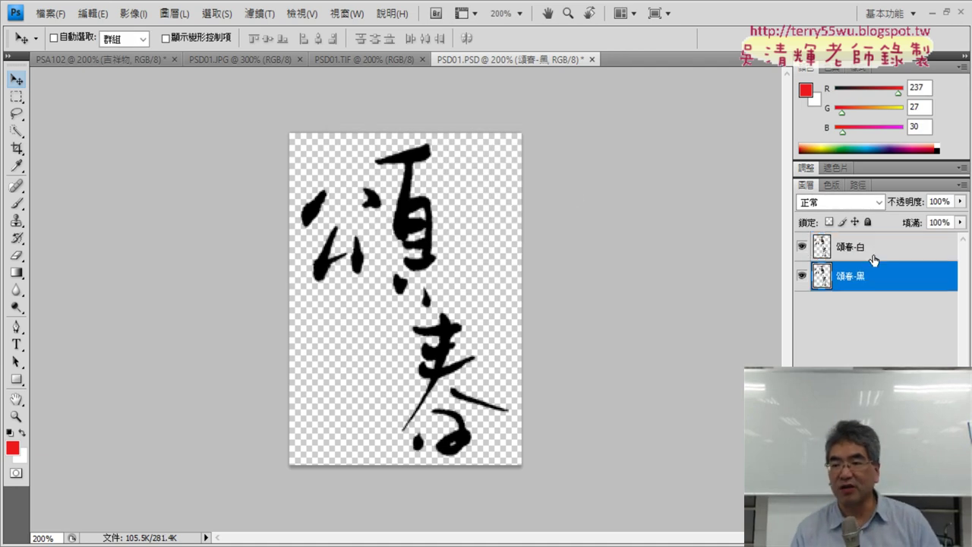
pyautogui.click(870, 249)
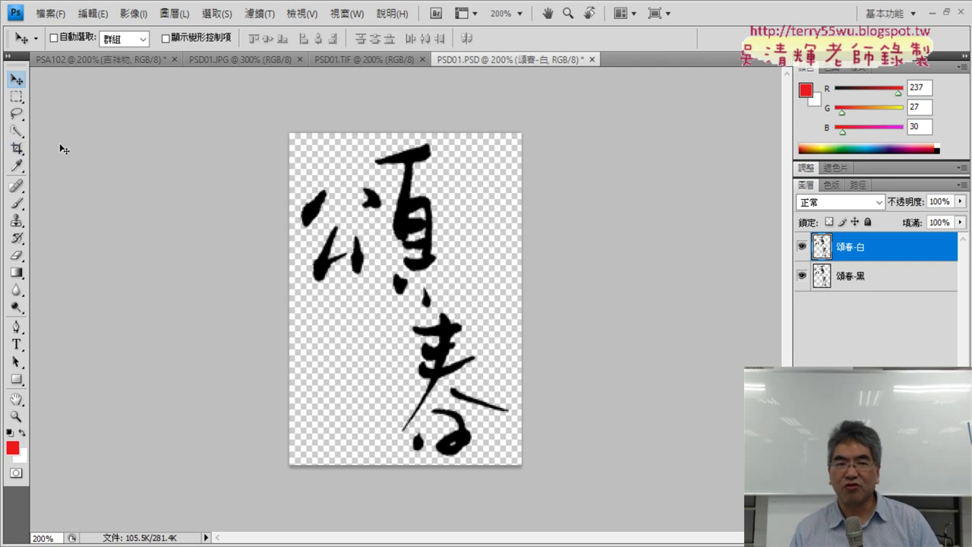
# - Try a brush-style selection on part of 頌, then deselect it
pyautogui.click(19, 135)
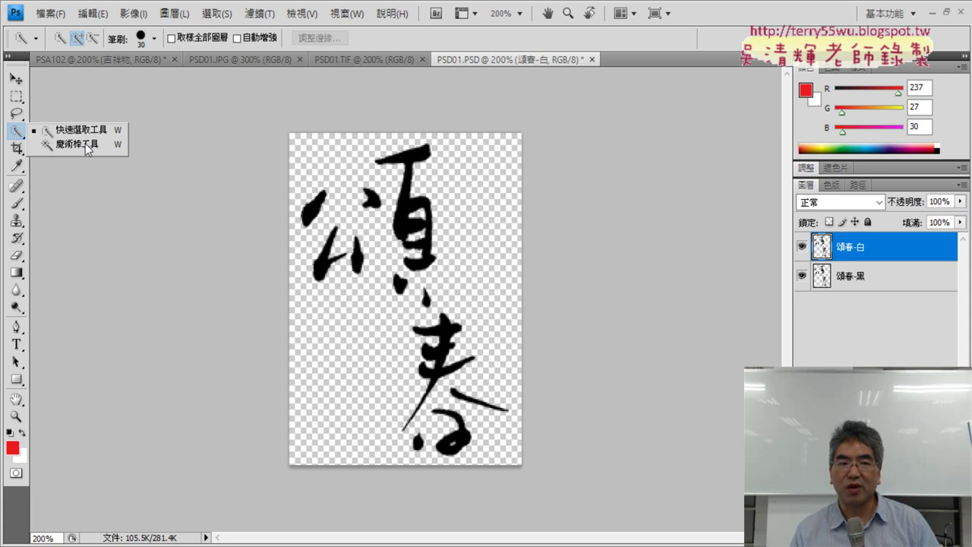
pyautogui.click(86, 132)
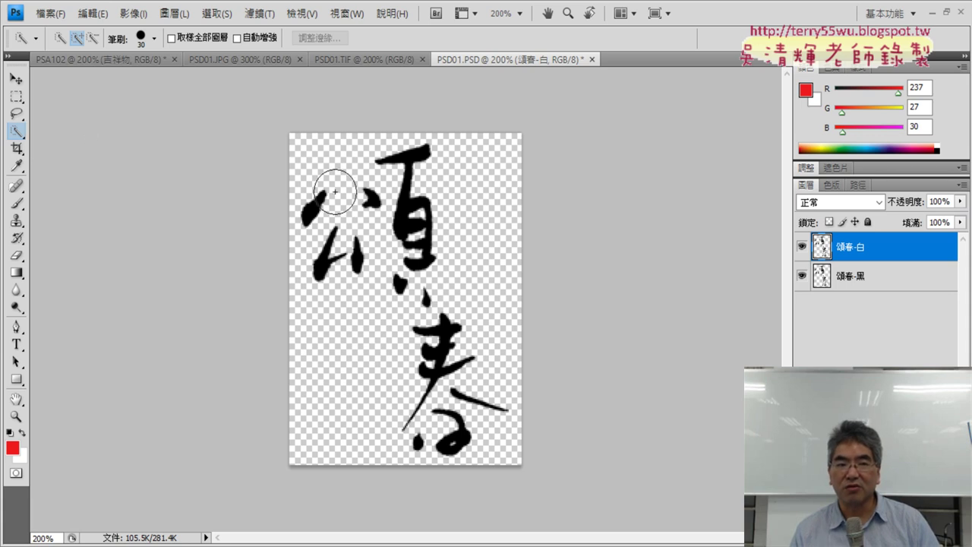
pyautogui.moveTo(402, 205); pyautogui.dragTo(408, 217)
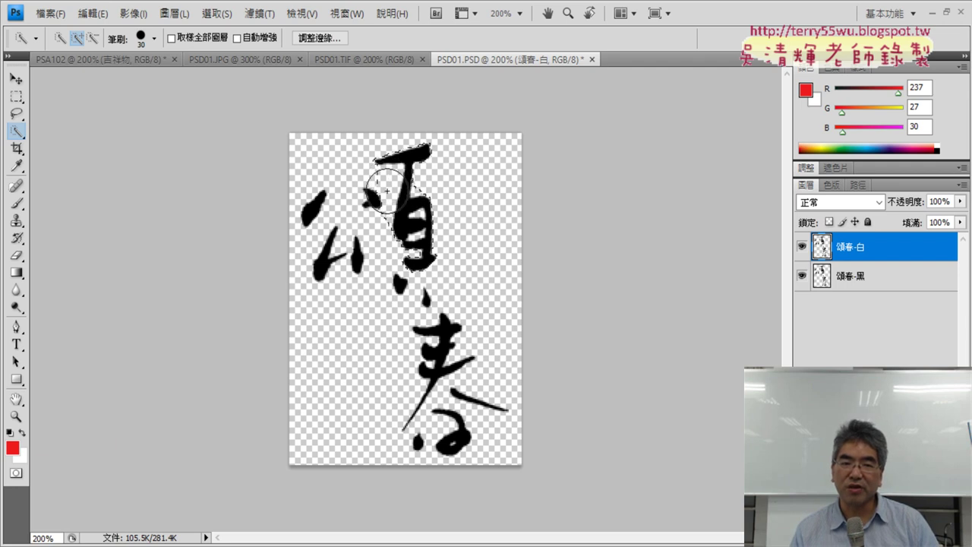
pyautogui.click(221, 14)
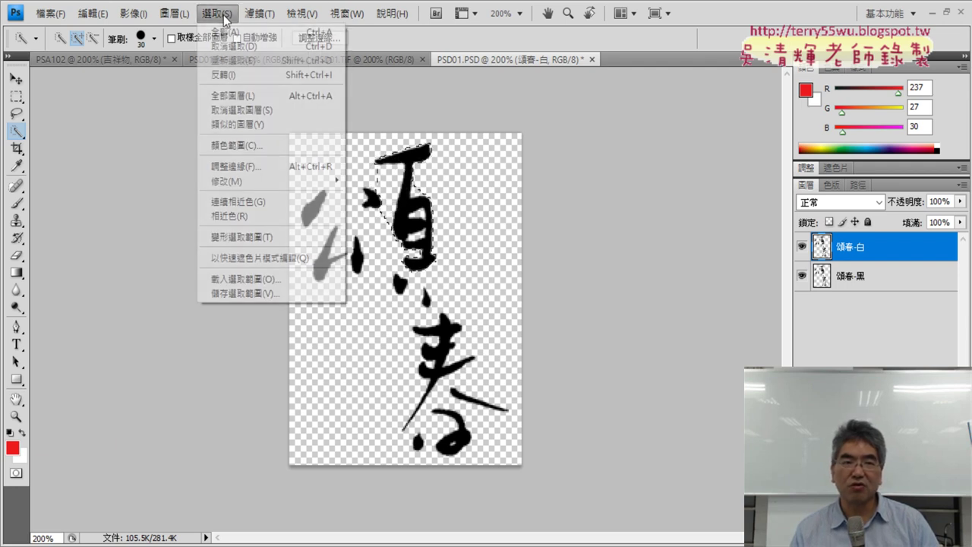
pyautogui.click(228, 46)
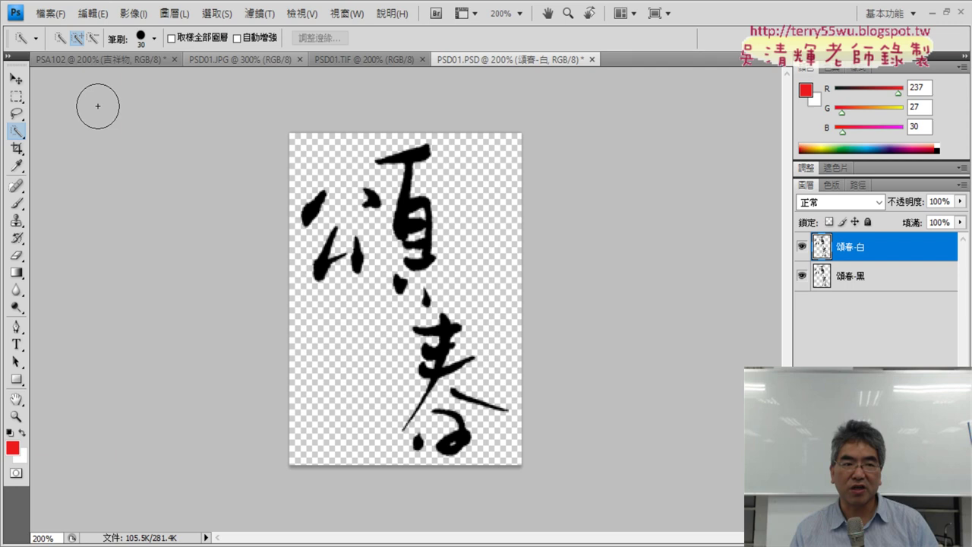
# - Select the 頌 and 春 strokes with the Magic Wand using Add to selection
pyautogui.click(22, 133)
pyautogui.click(92, 147)
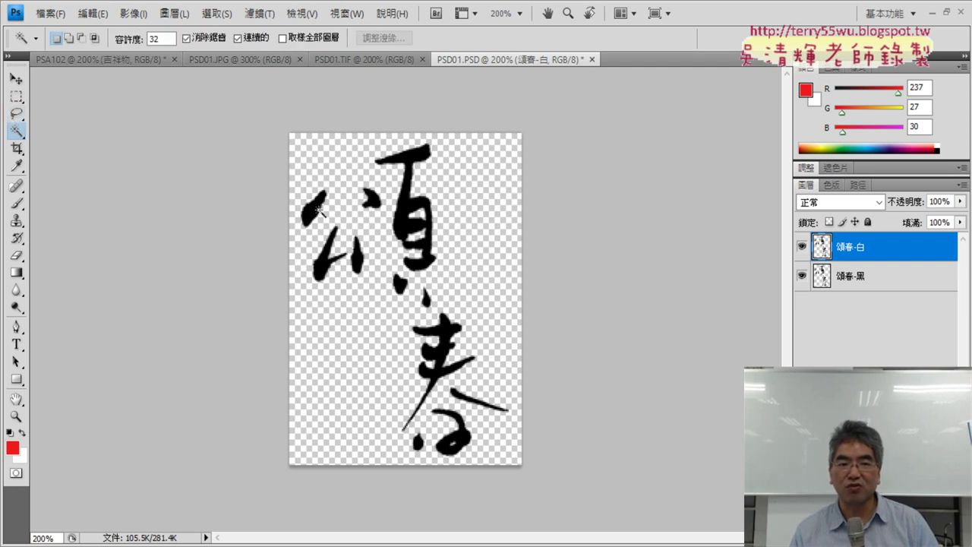
pyautogui.click(400, 225)
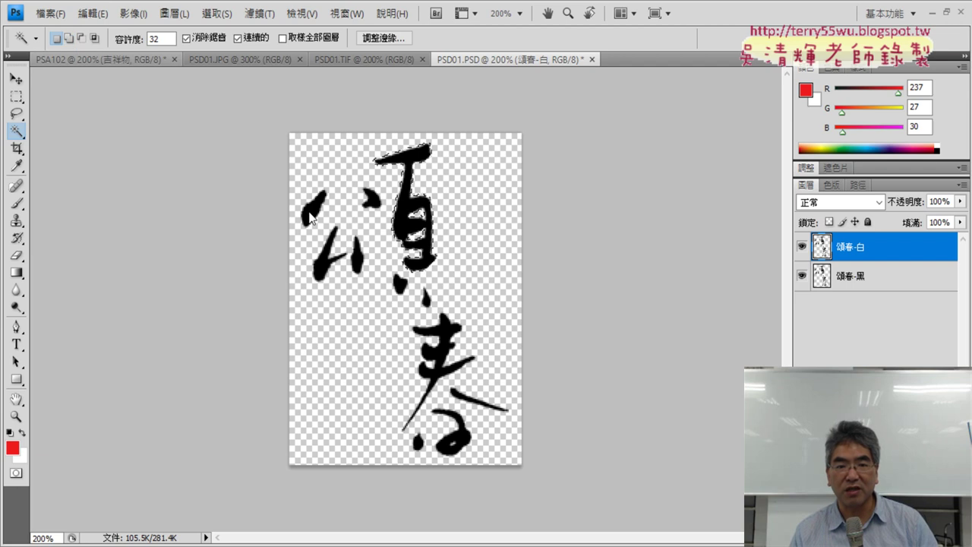
pyautogui.click(68, 38)
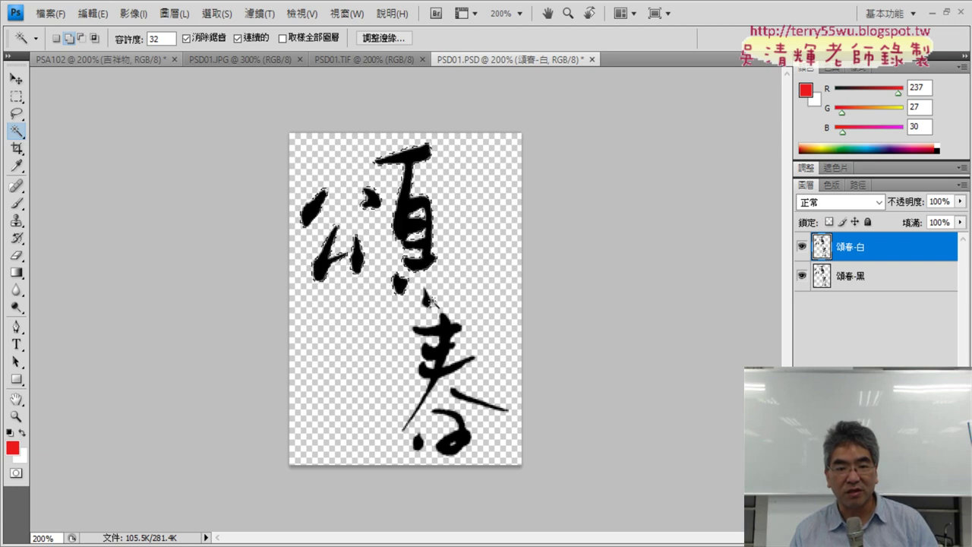
pyautogui.click(446, 331)
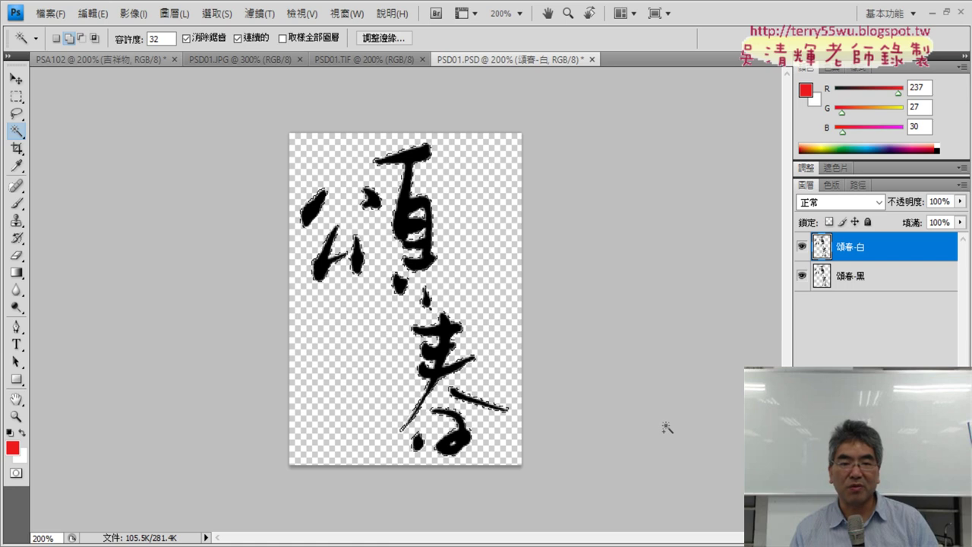
pyautogui.click(93, 14)
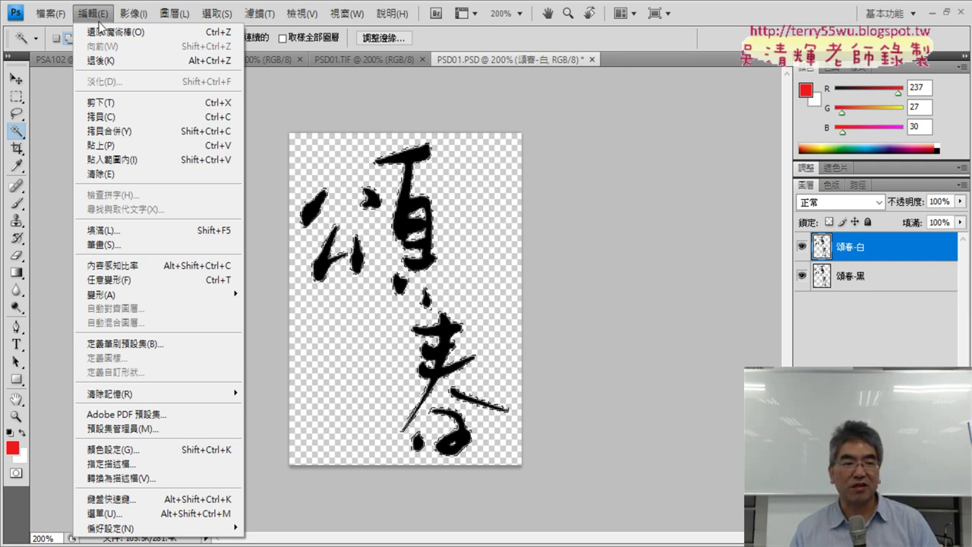
# - Fill the selected calligraphy strokes with white (使用: 白色)
pyautogui.click(120, 230)
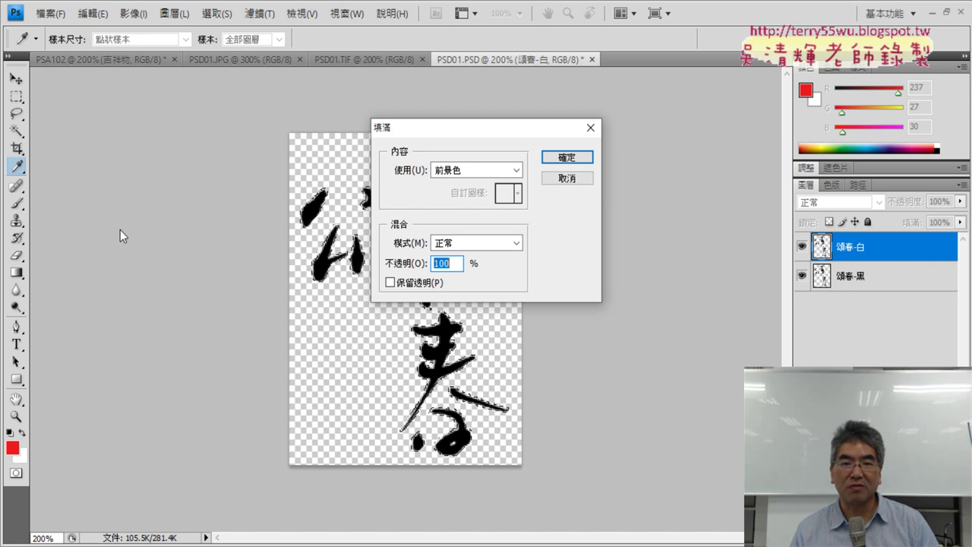
pyautogui.click(518, 172)
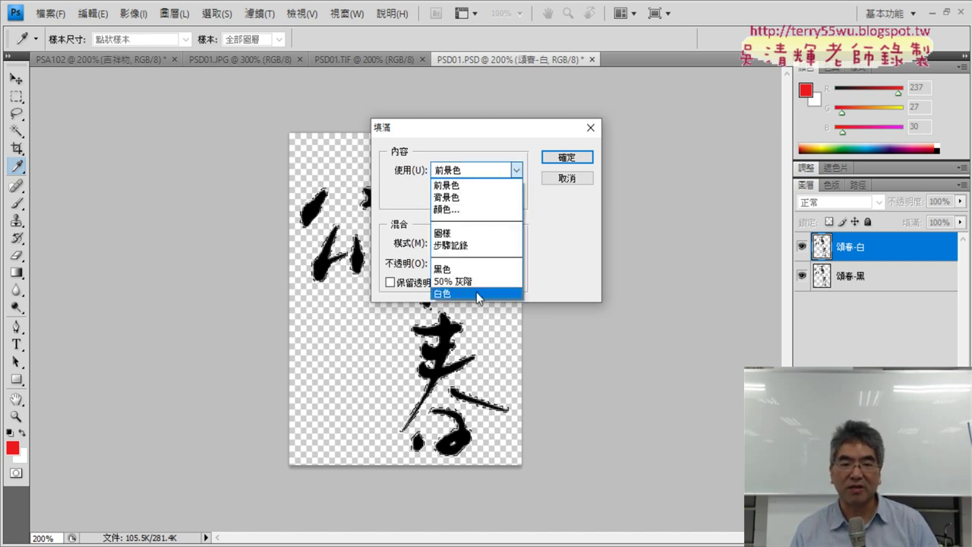
pyautogui.click(476, 293)
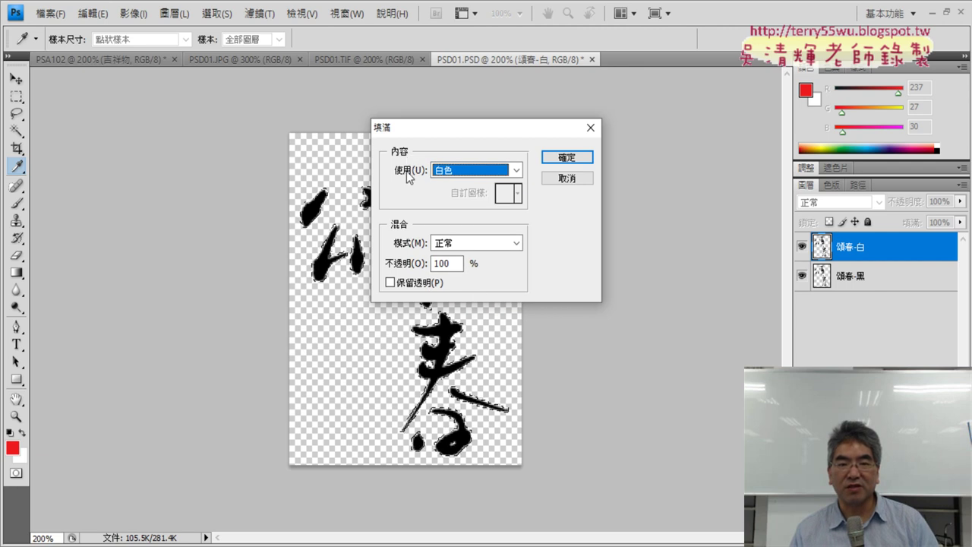
pyautogui.click(562, 157)
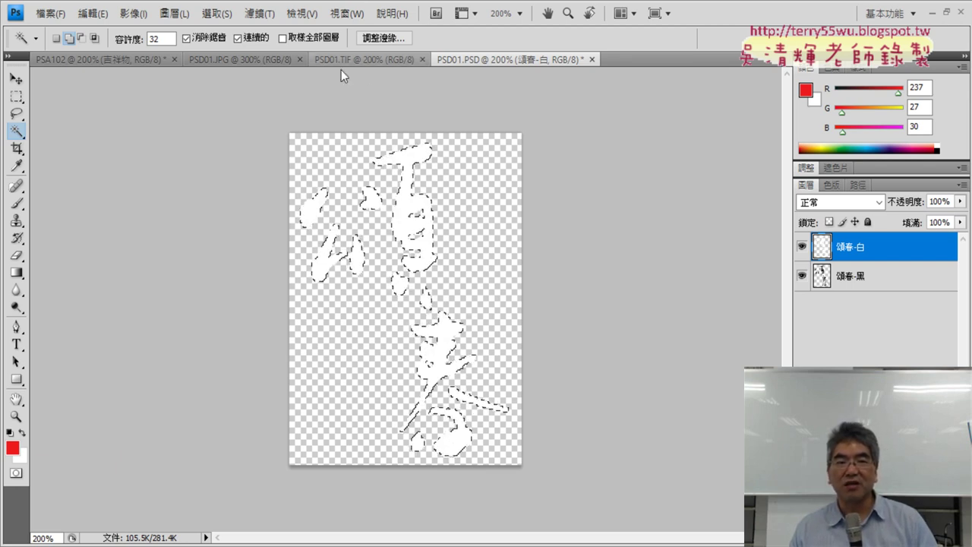
# - Try shifting the white characters, undo the shift, and deselect
pyautogui.click(215, 15)
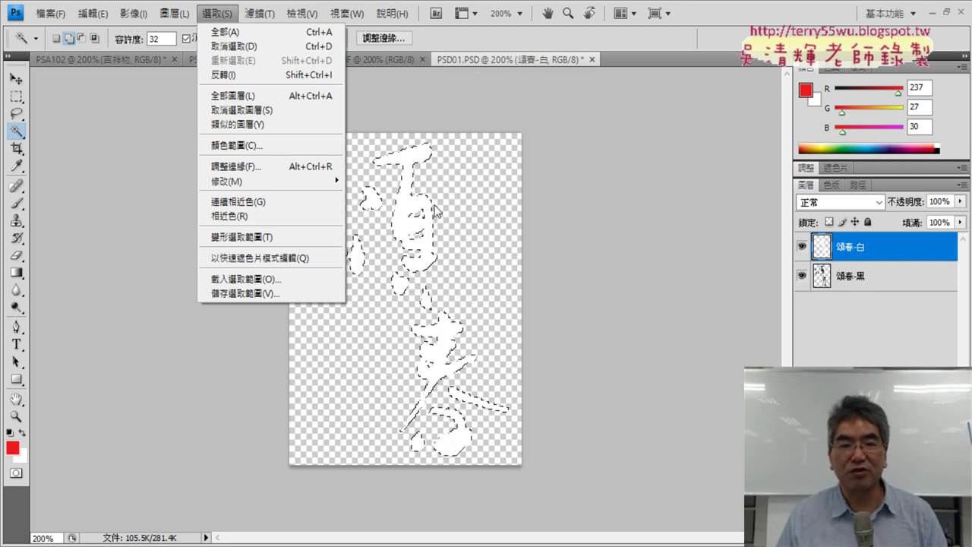
pyautogui.click(15, 78)
pyautogui.moveTo(408, 203); pyautogui.dragTo(395, 196)
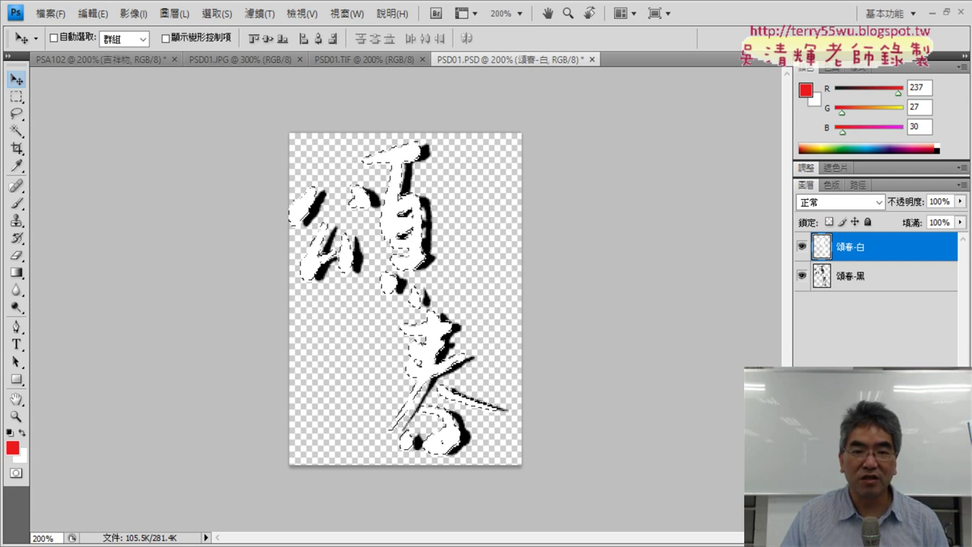
pyautogui.hotkey('ctrl', 'z')
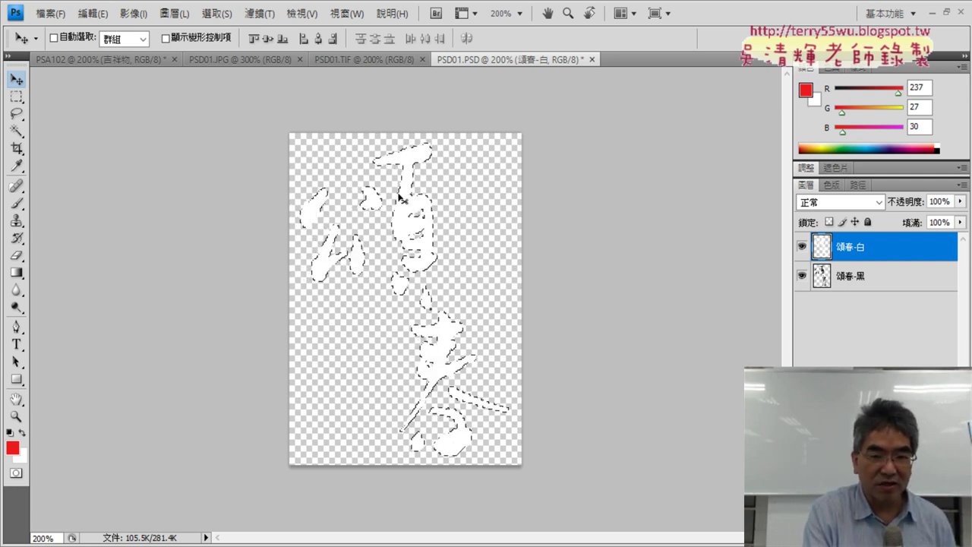
pyautogui.click(217, 13)
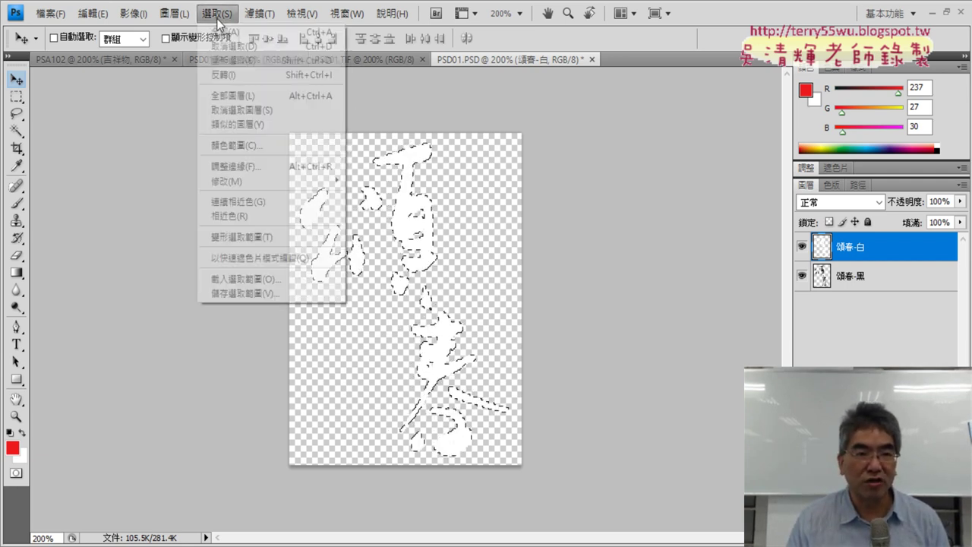
pyautogui.click(242, 48)
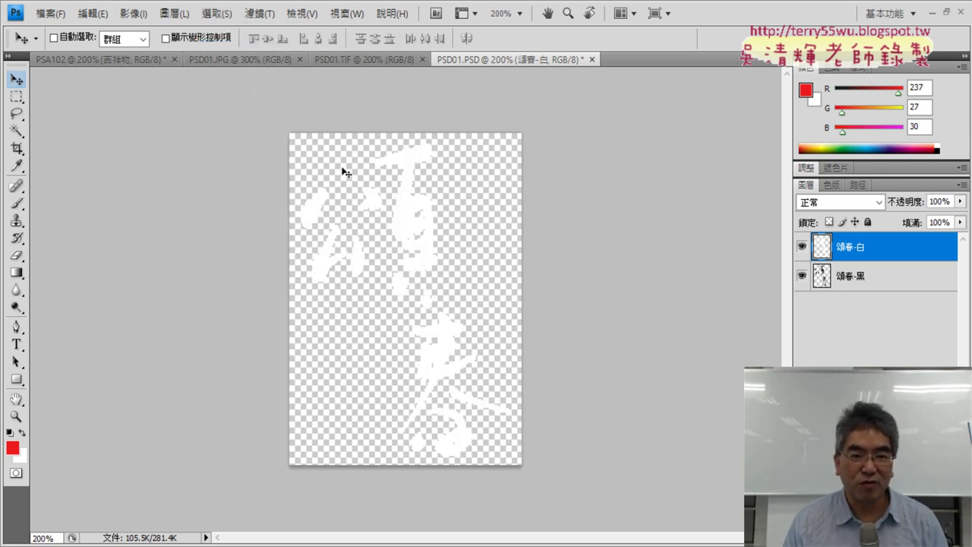
# - Nudge the white 頌春 with arrow keys so the black copy shows as an offset shadow
pyautogui.moveTo(408, 207)
pyautogui.mouseDown()
pyautogui.moveTo(404, 192)
pyautogui.moveTo(409, 214)
pyautogui.mouseUp()
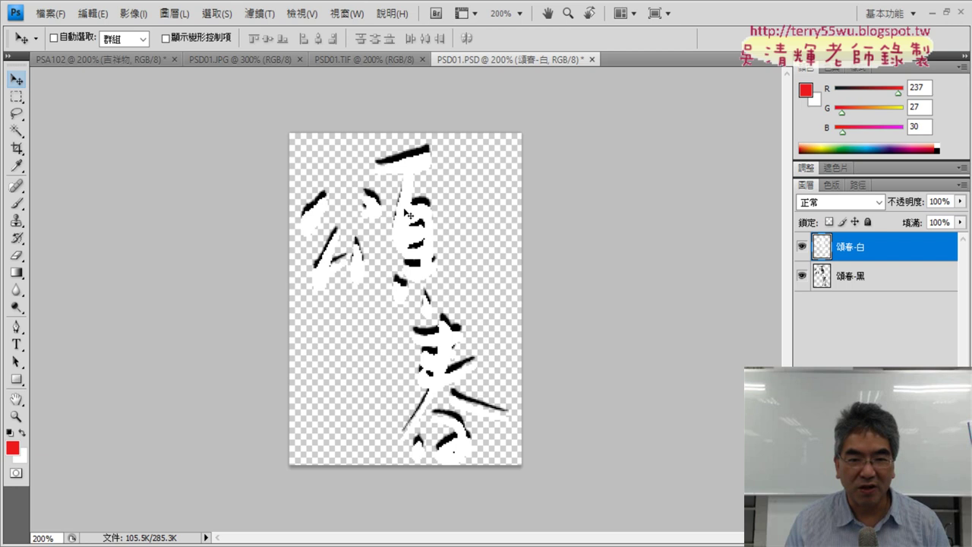
pyautogui.hotkey('ctrl', 'z')
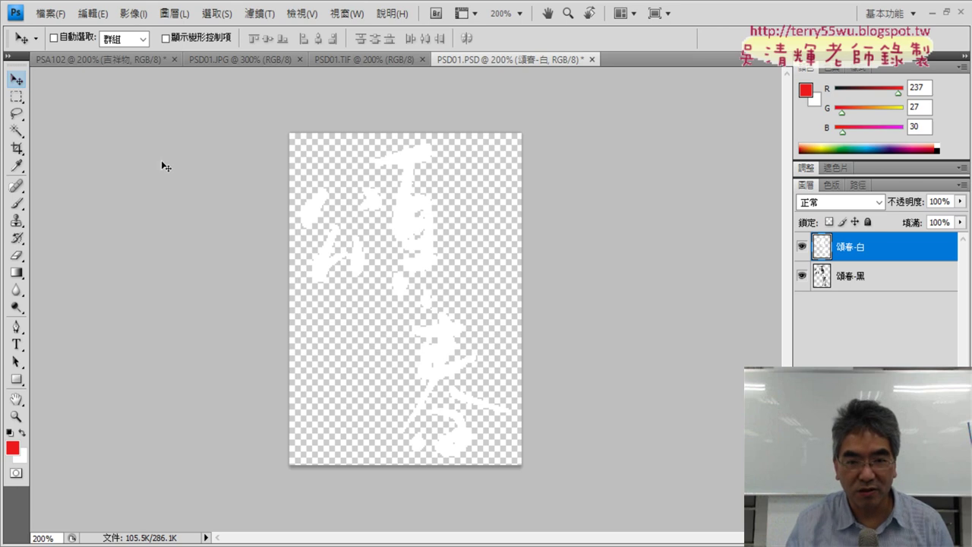
pyautogui.press('Left')
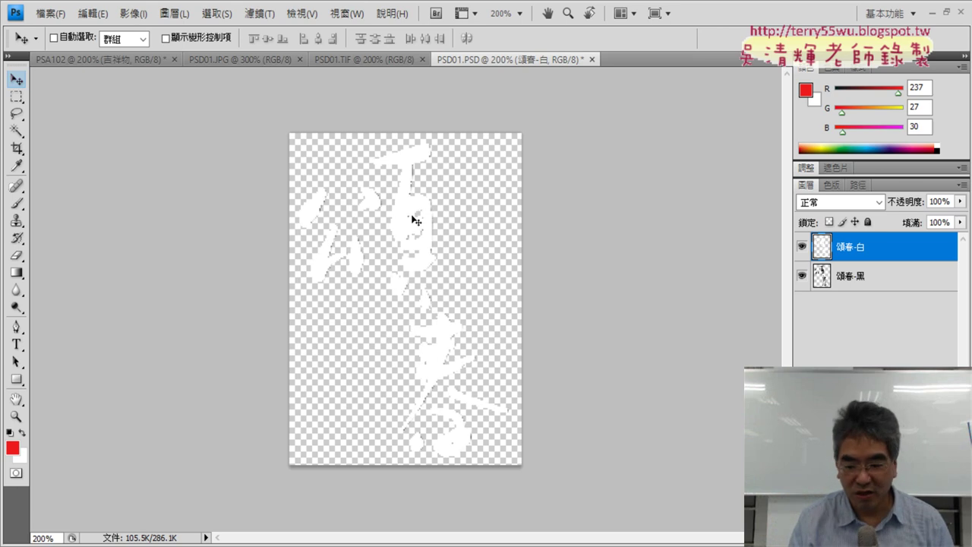
pyautogui.press('Left')
pyautogui.press('Left')
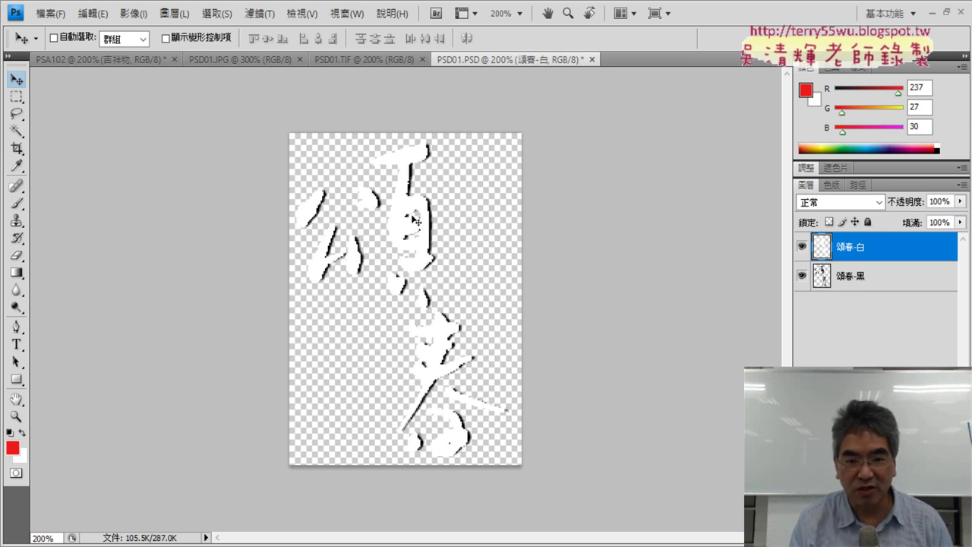
pyautogui.press('Up')
pyautogui.press('Up')
pyautogui.press('Up')
pyautogui.press('Right')
pyautogui.press('Right')
pyautogui.press('Down')
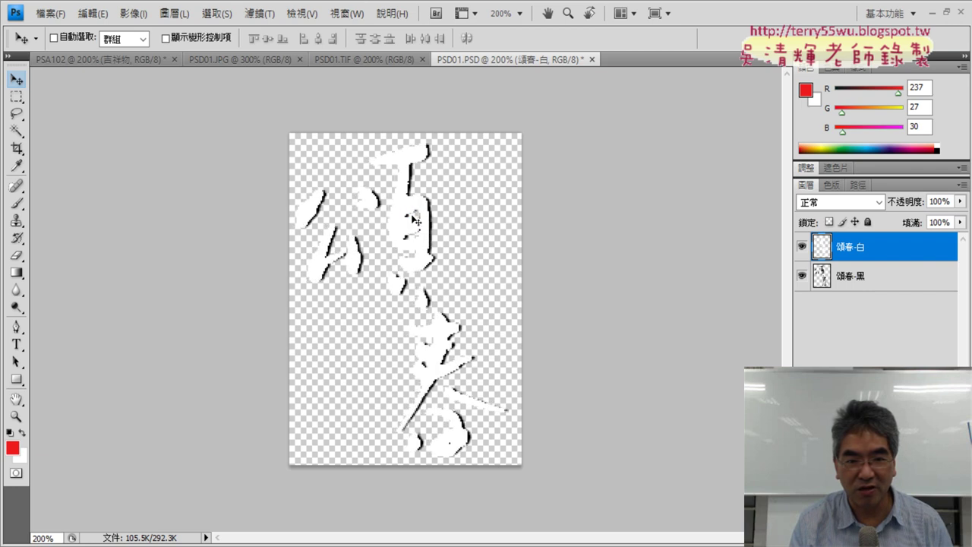
pyautogui.press('Down')
pyautogui.press('Down')
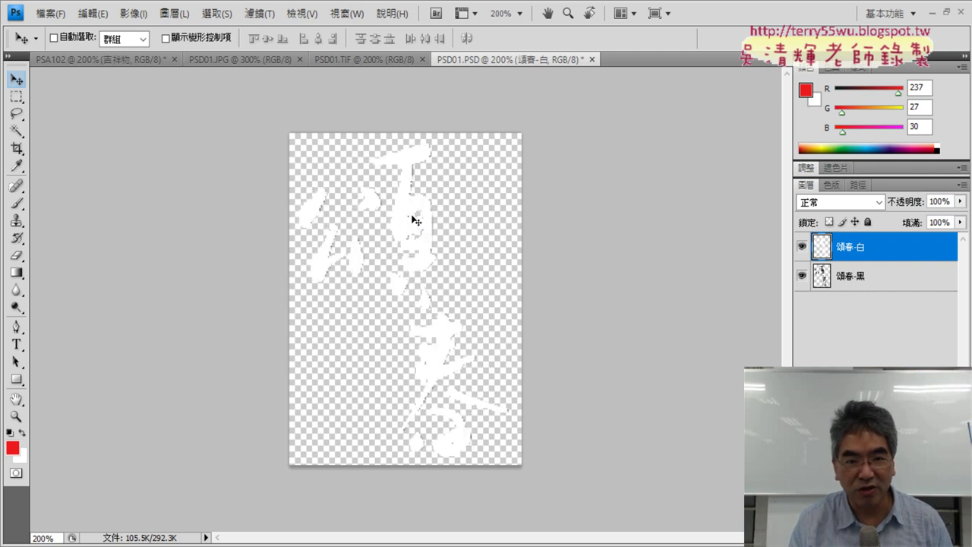
pyautogui.press('Right')
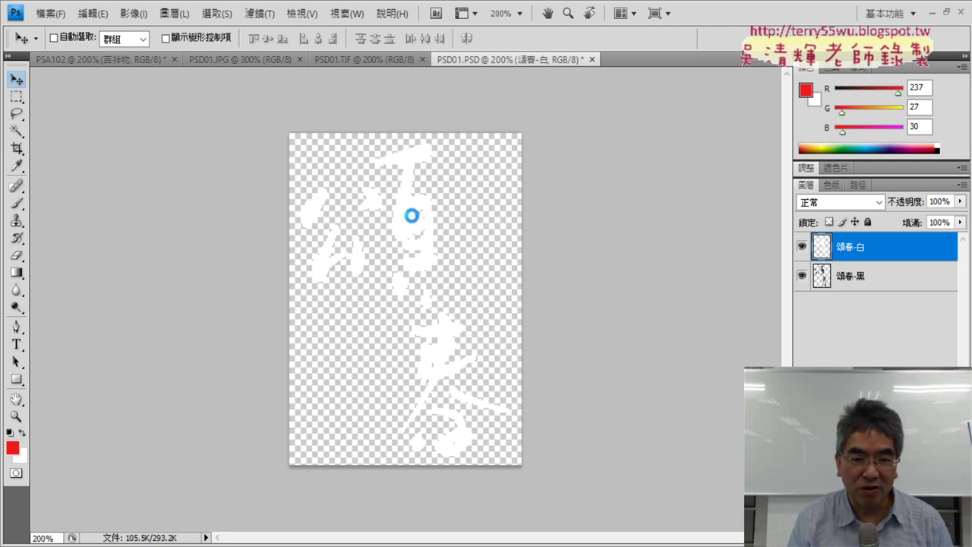
pyautogui.press('Right')
pyautogui.press('Up')
pyautogui.press('Right')
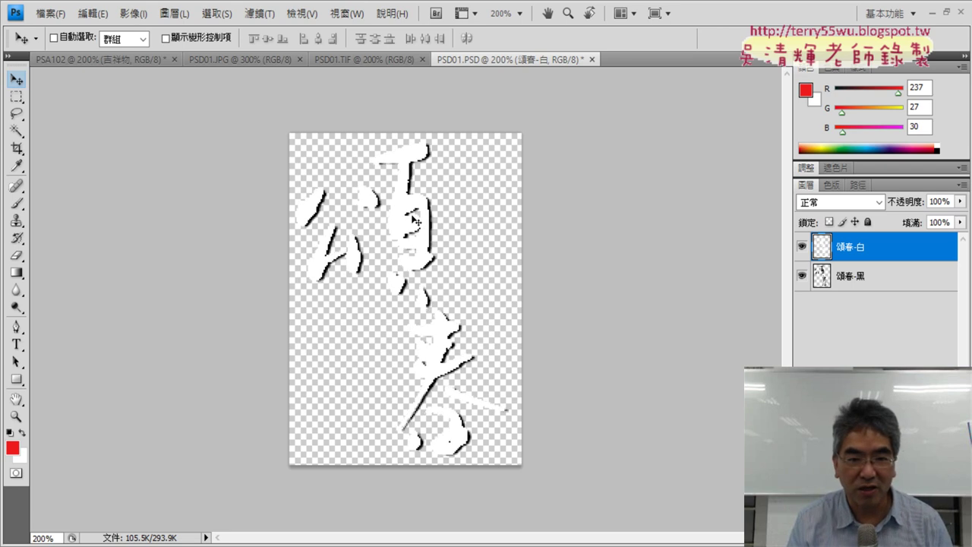
pyautogui.press('Up')
pyautogui.press('Right')
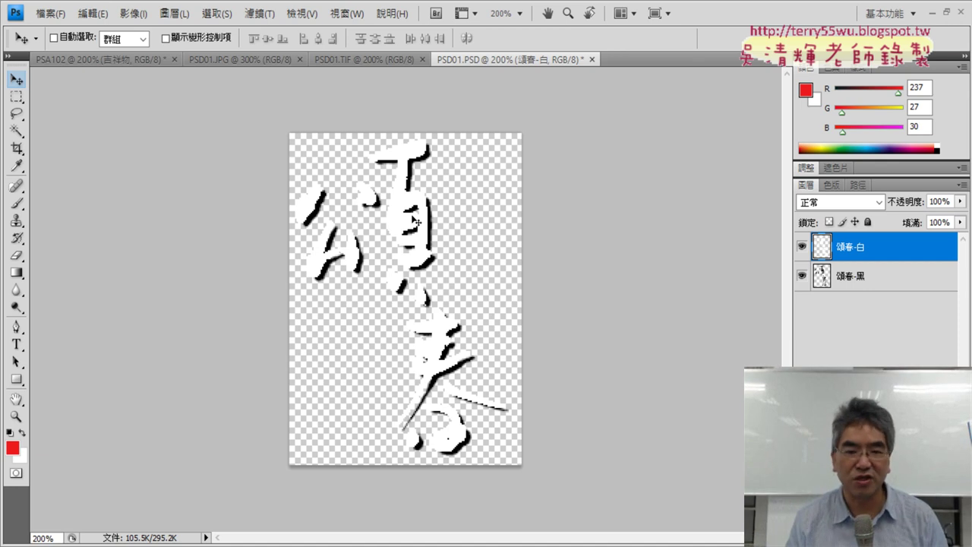
# - Link the 頌春-白 and 頌春-黑 layers together
pyautogui.keyDown('shift'); pyautogui.click(893, 287); pyautogui.keyUp('shift')
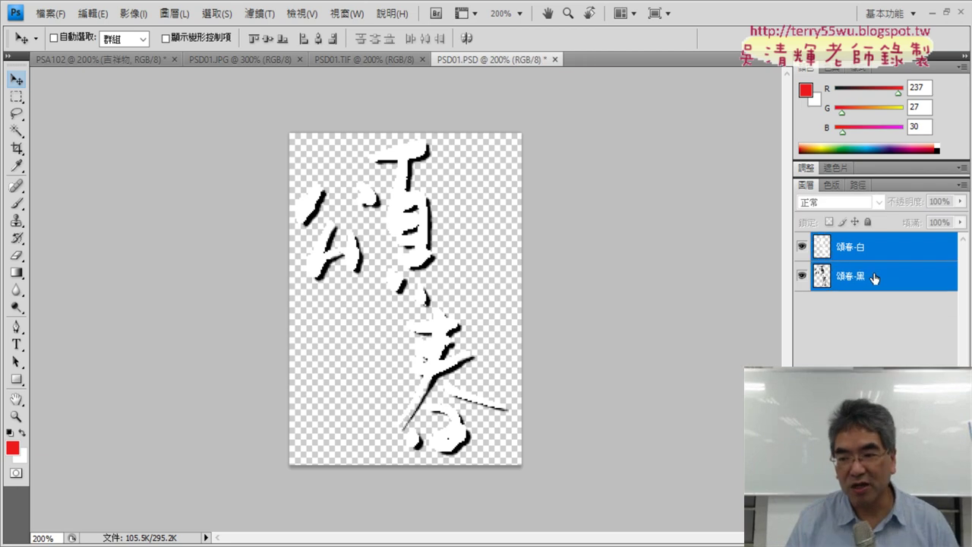
pyautogui.rightClick(874, 249)
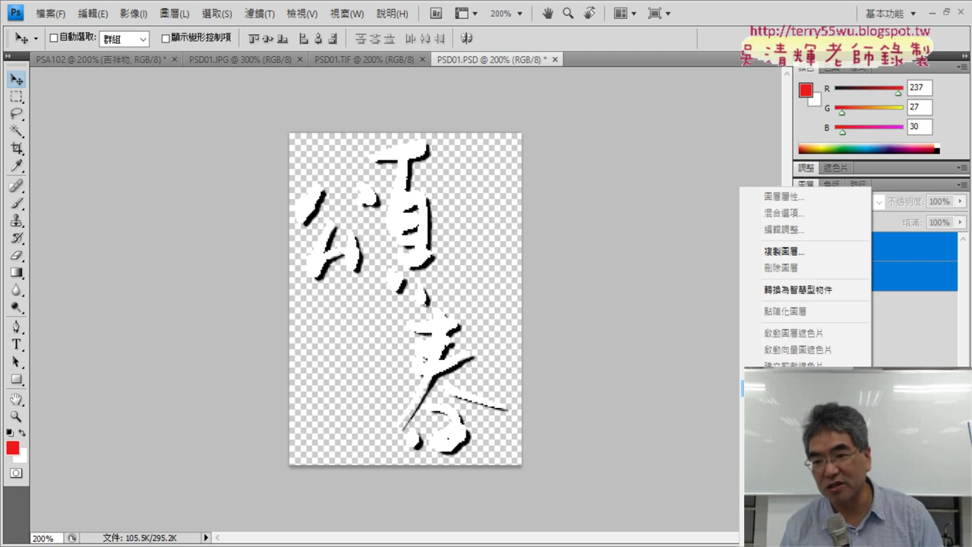
pyautogui.click(790, 387)
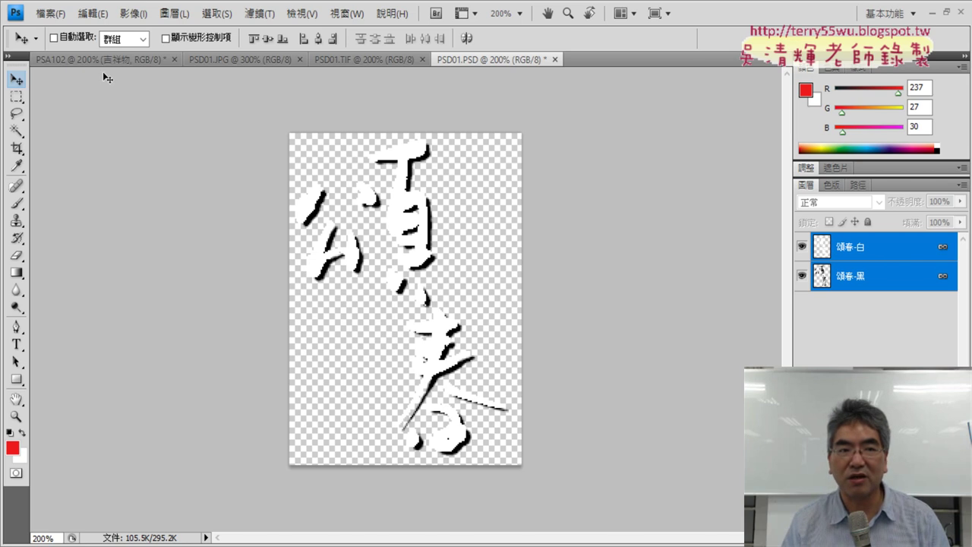
# - Duplicate both linked 頌春 layers into the PSA102 document
pyautogui.rightClick(897, 253)
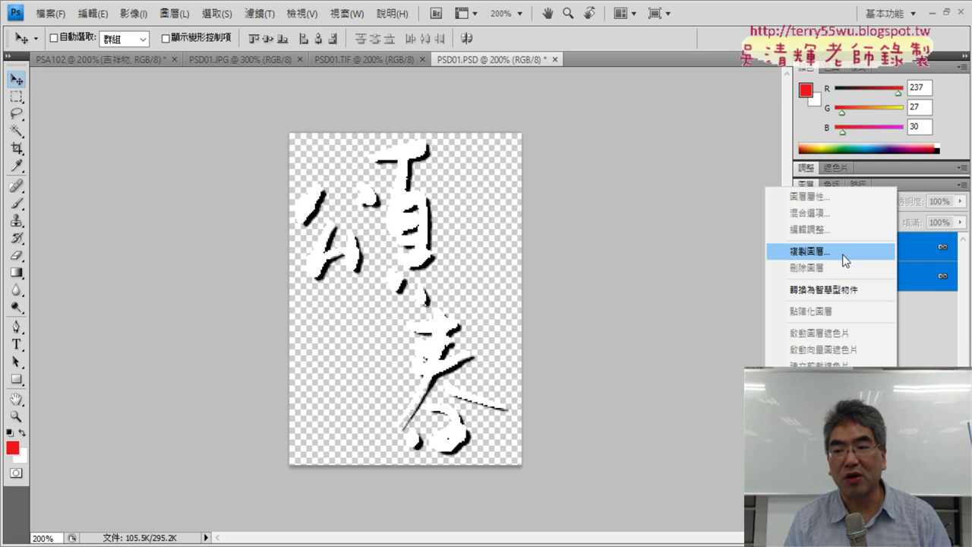
pyautogui.click(843, 252)
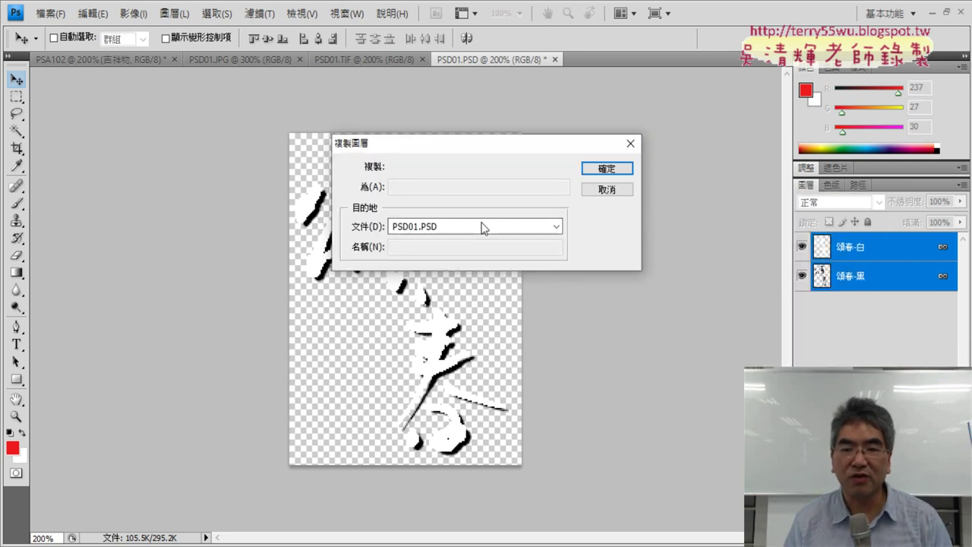
pyautogui.click(452, 226)
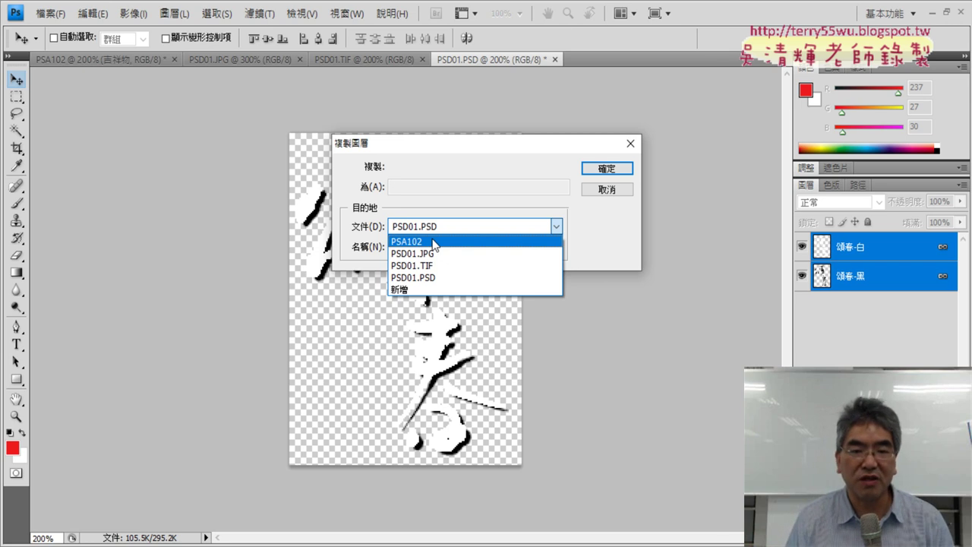
pyautogui.click(432, 240)
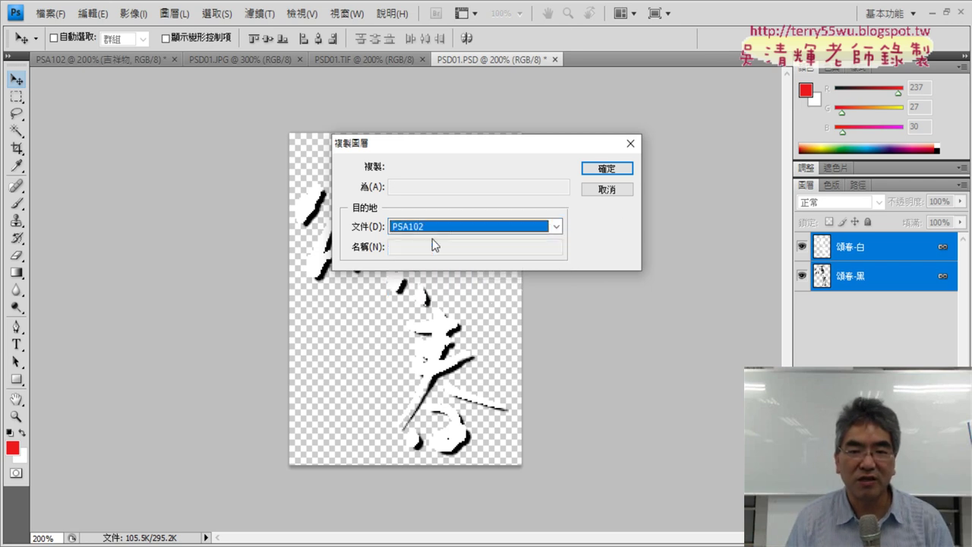
pyautogui.click(624, 168)
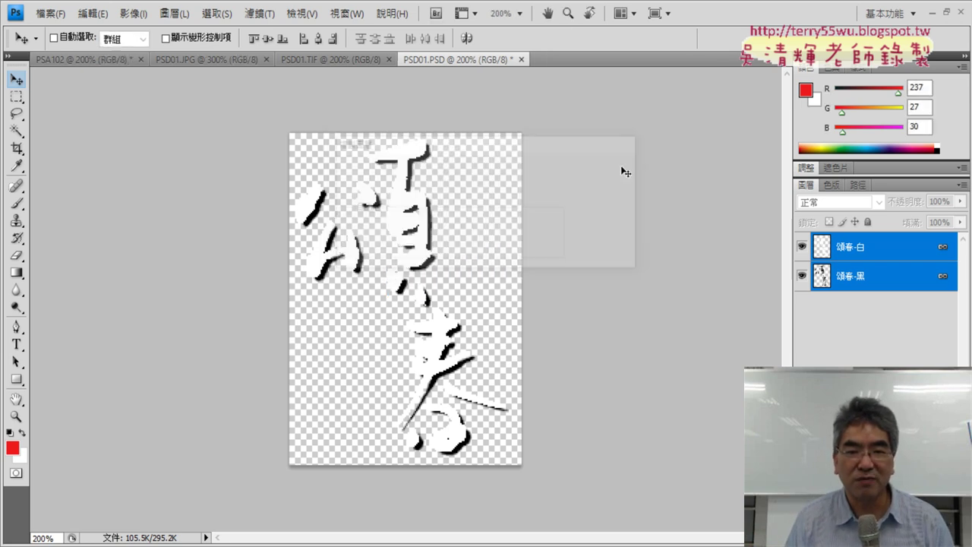
# - Move the linked 頌春 layers to the poster's right side, checking against the PSD01.TIF reference
pyautogui.click(73, 56)
pyautogui.moveTo(313, 188); pyautogui.dragTo(511, 185)
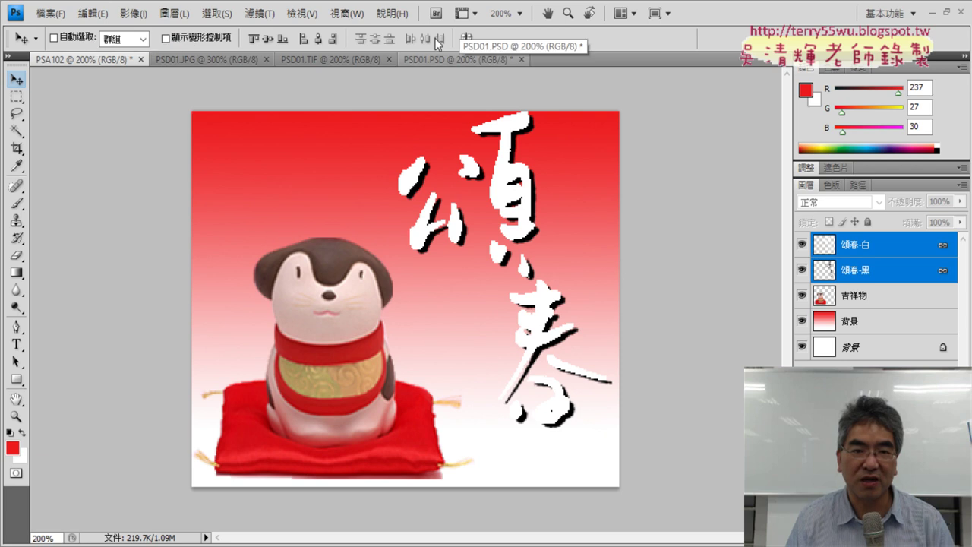
pyautogui.click(339, 62)
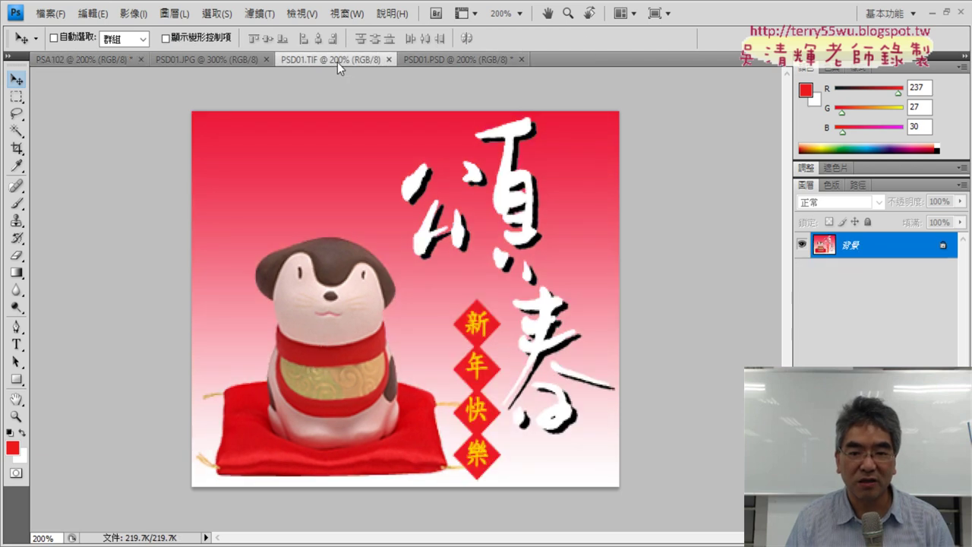
pyautogui.click(101, 64)
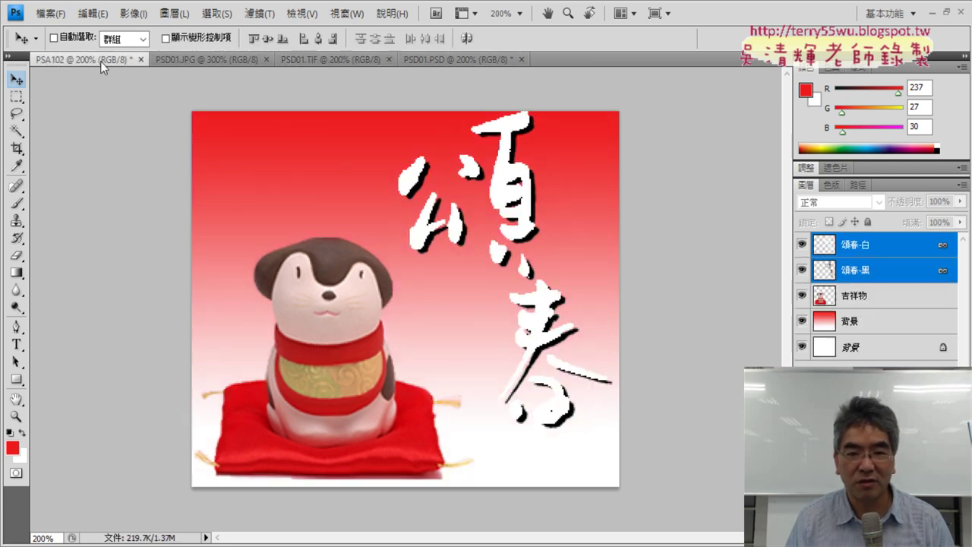
pyautogui.click(316, 56)
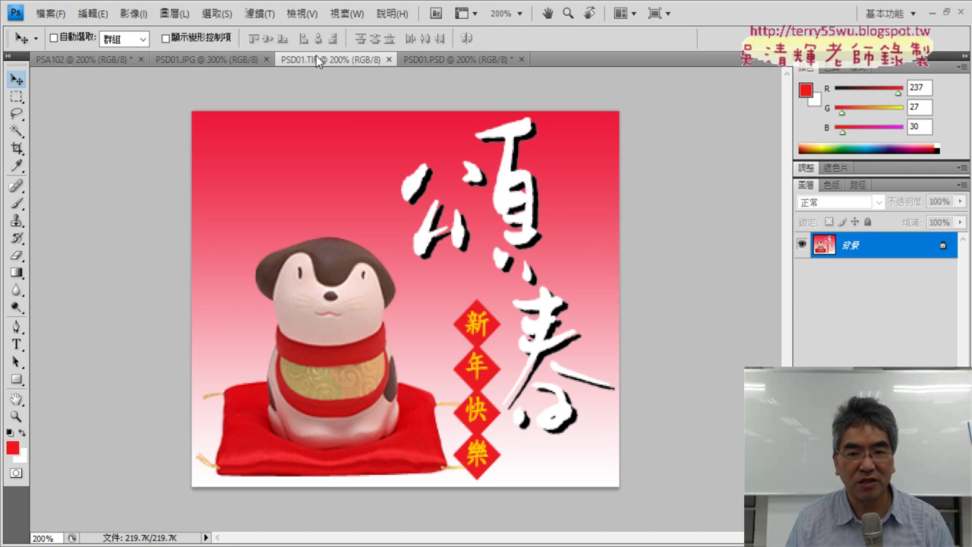
pyautogui.click(97, 61)
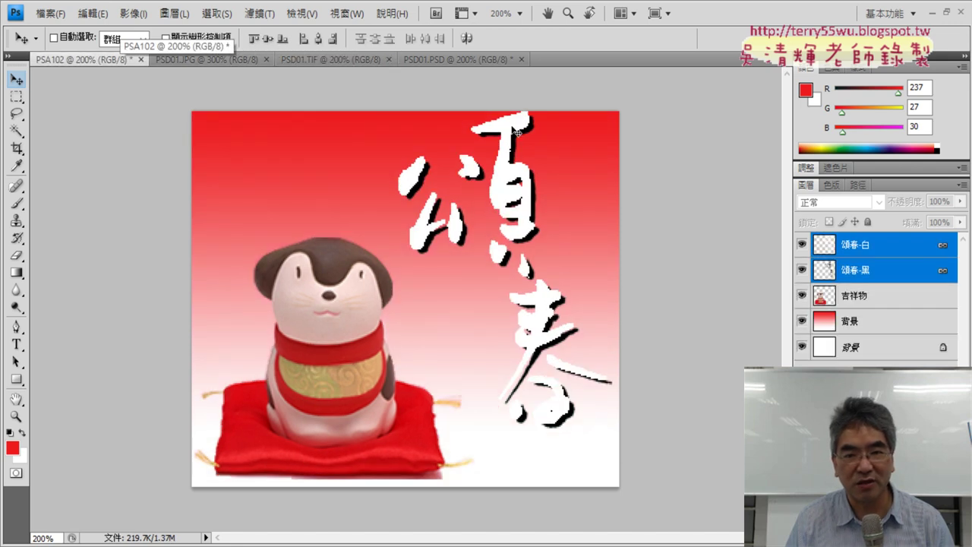
# - Nudge the 頌春 calligraphy slightly lower and recheck it against PSD01.TIF
pyautogui.moveTo(517, 132); pyautogui.dragTo(515, 139)
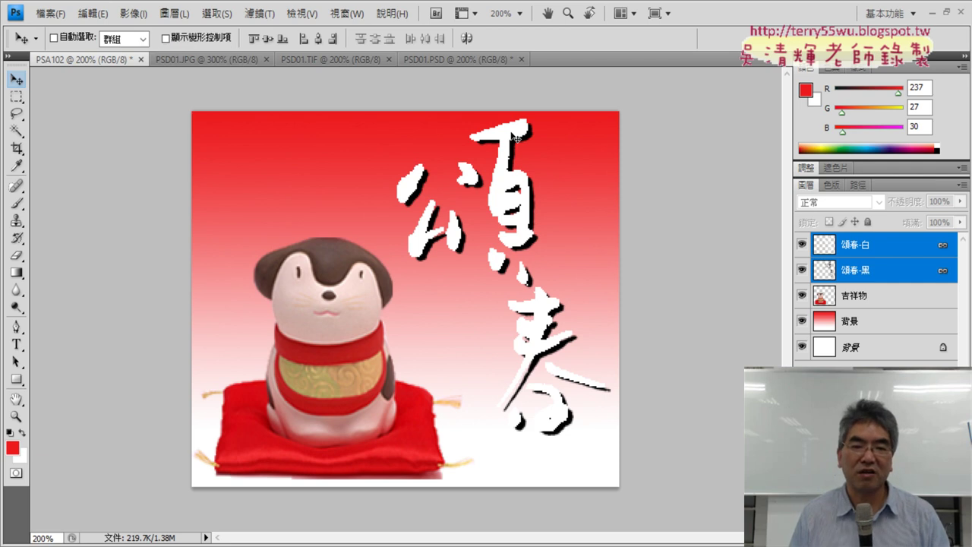
pyautogui.click(338, 61)
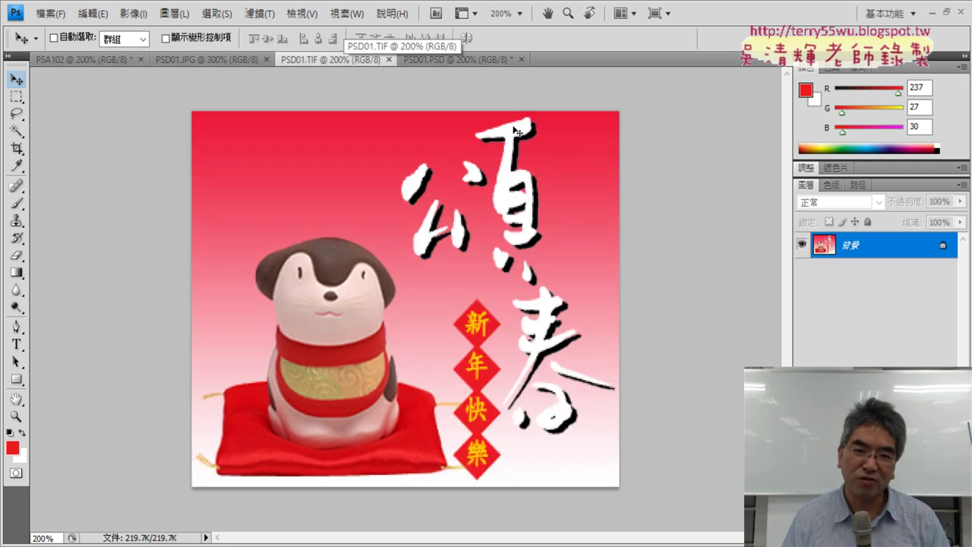
pyautogui.click(96, 61)
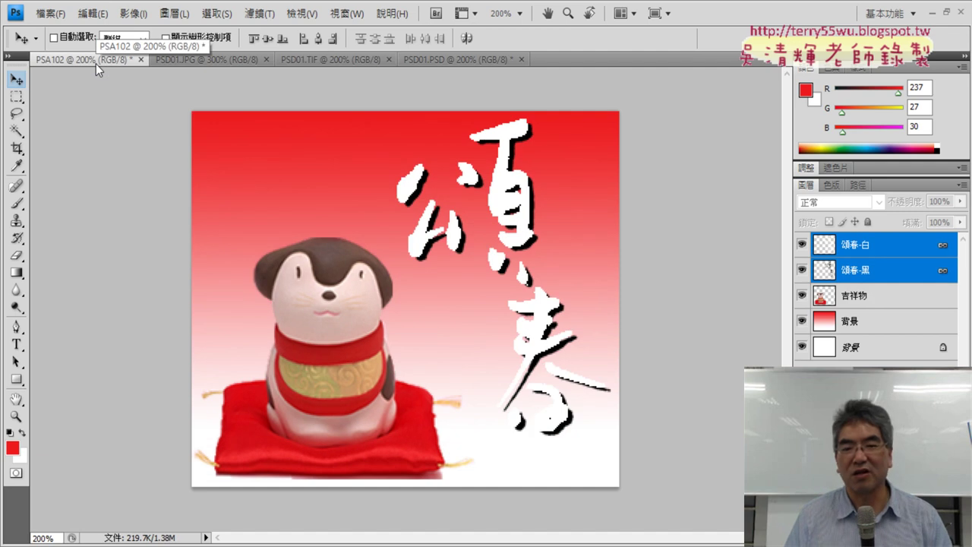